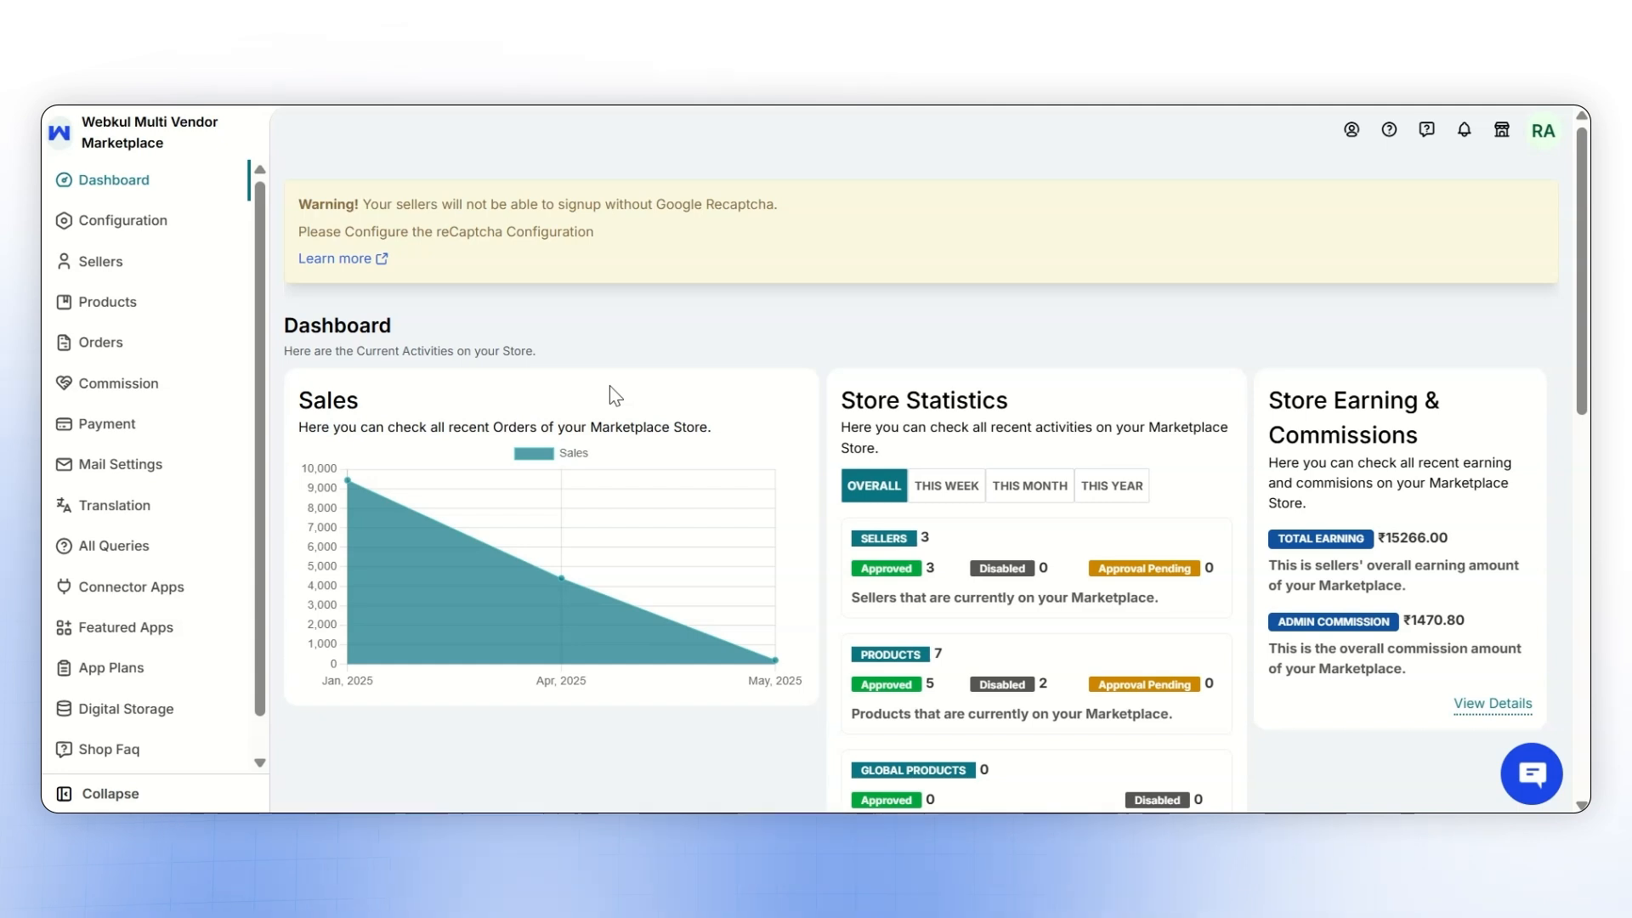
- View the featured apps list and open the admin's Marketplace Shipping Configuration page
left_click(175, 628)
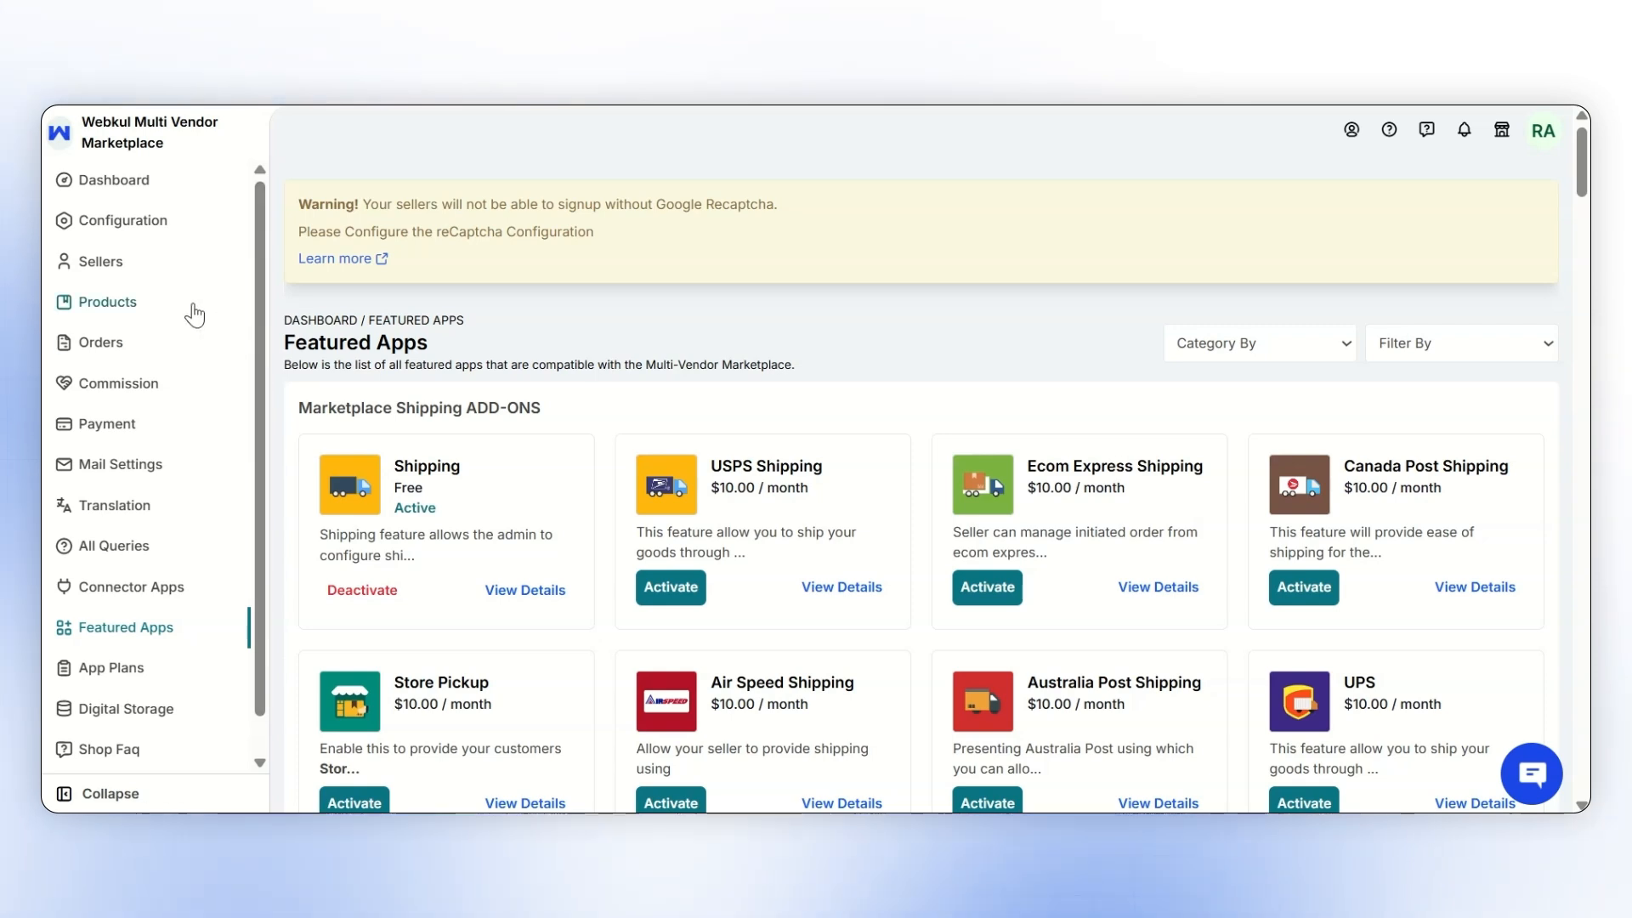
left_click(114, 223)
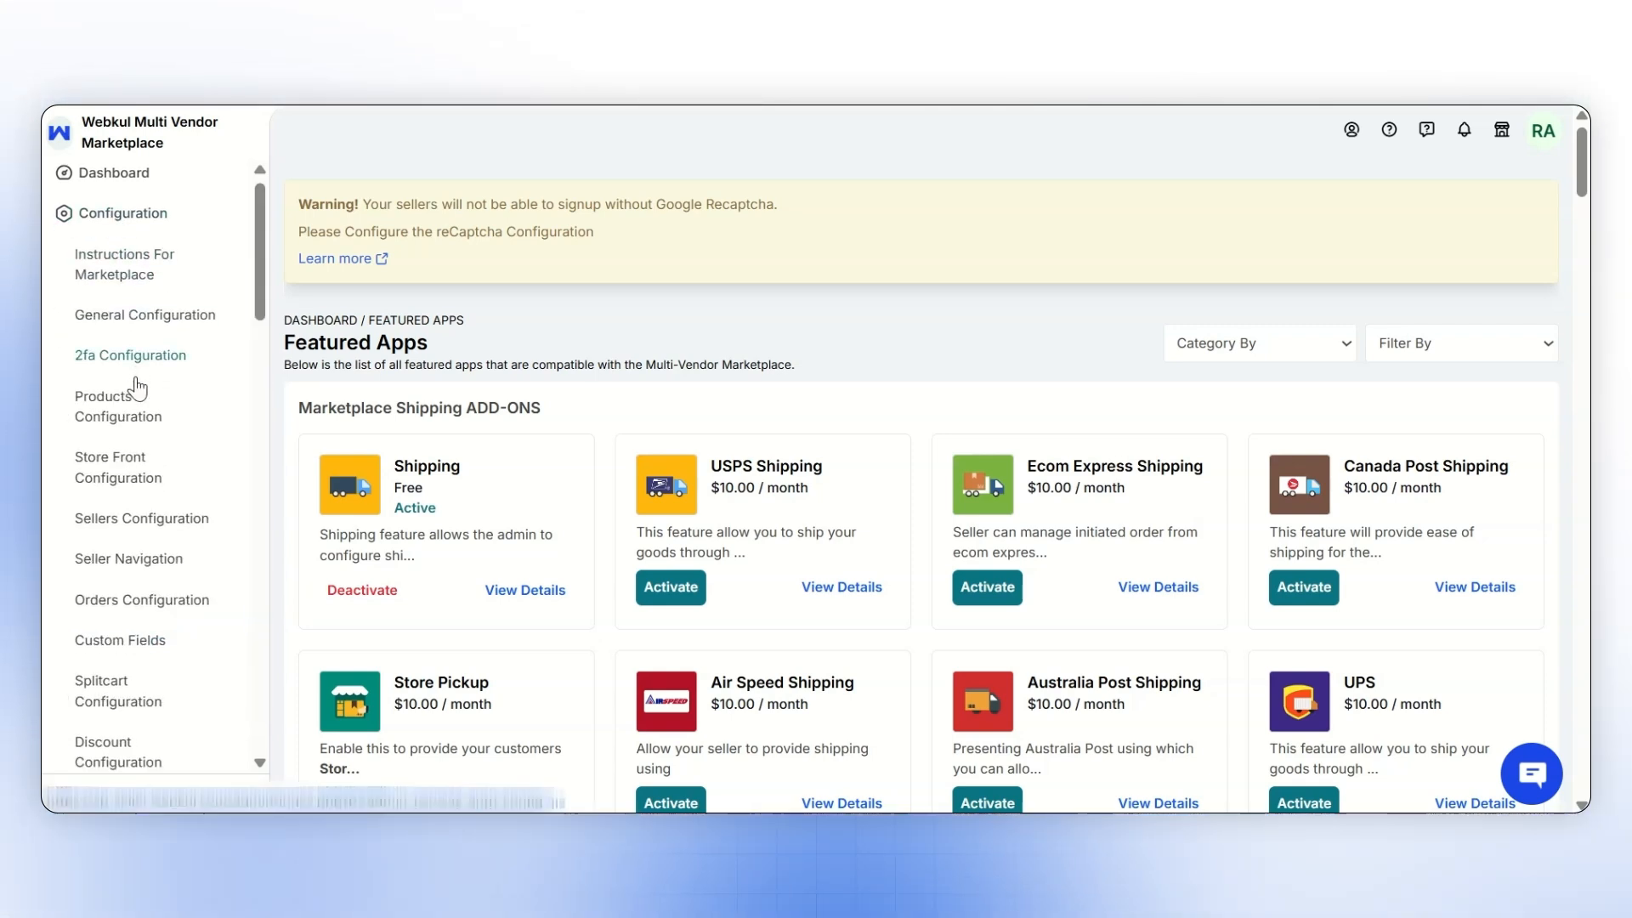
scroll(132, 391, "down", 5)
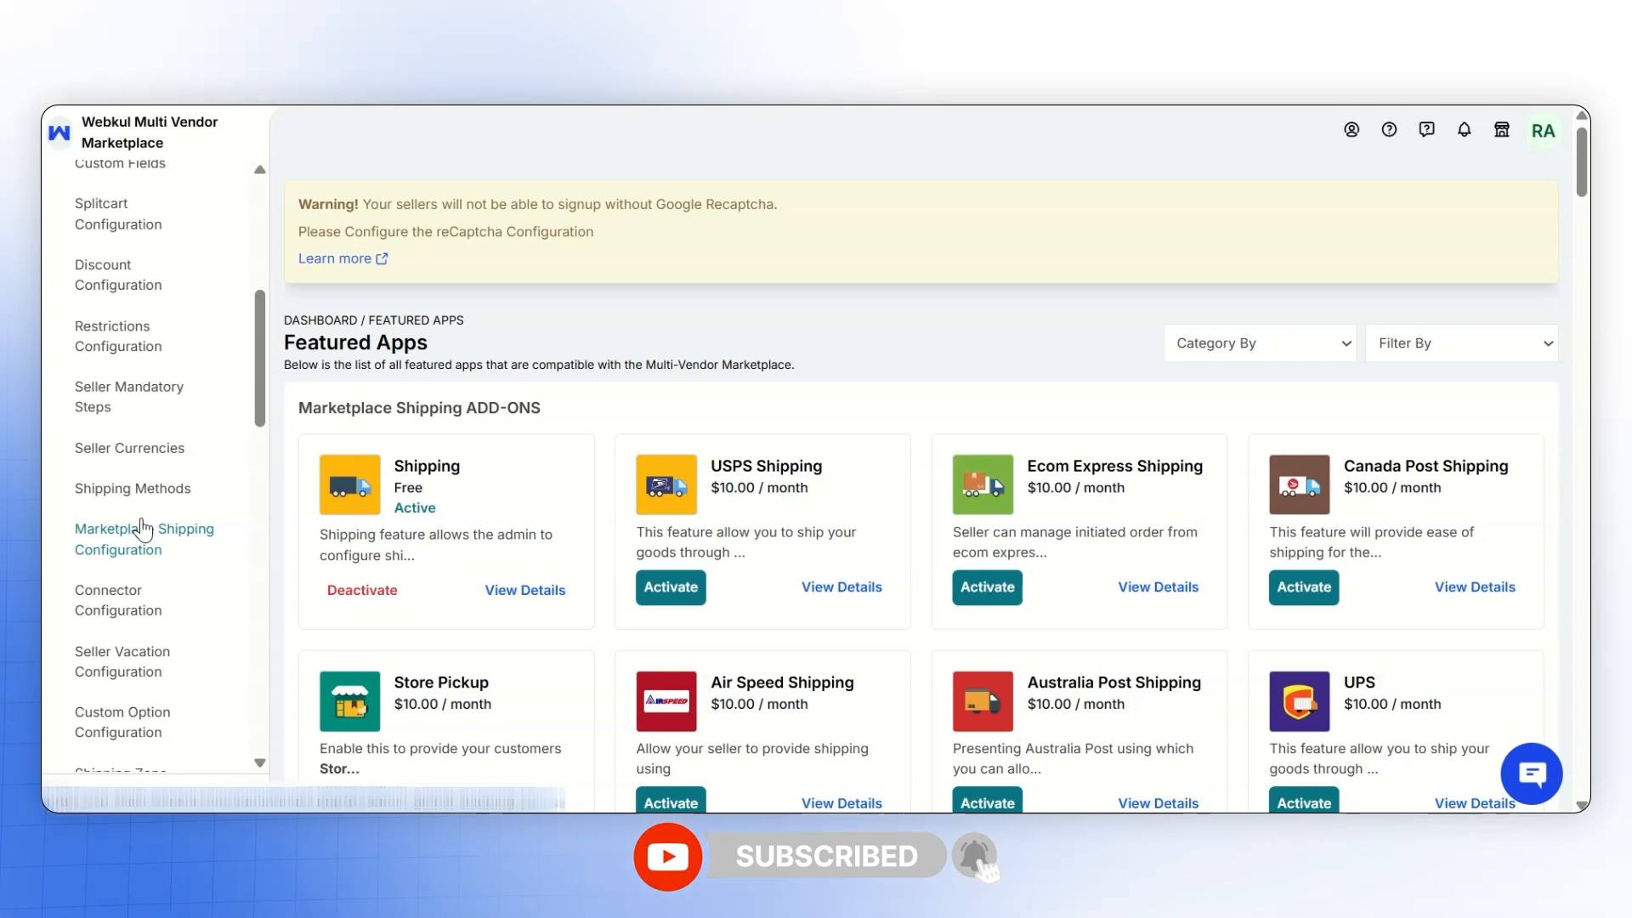
left_click(143, 529)
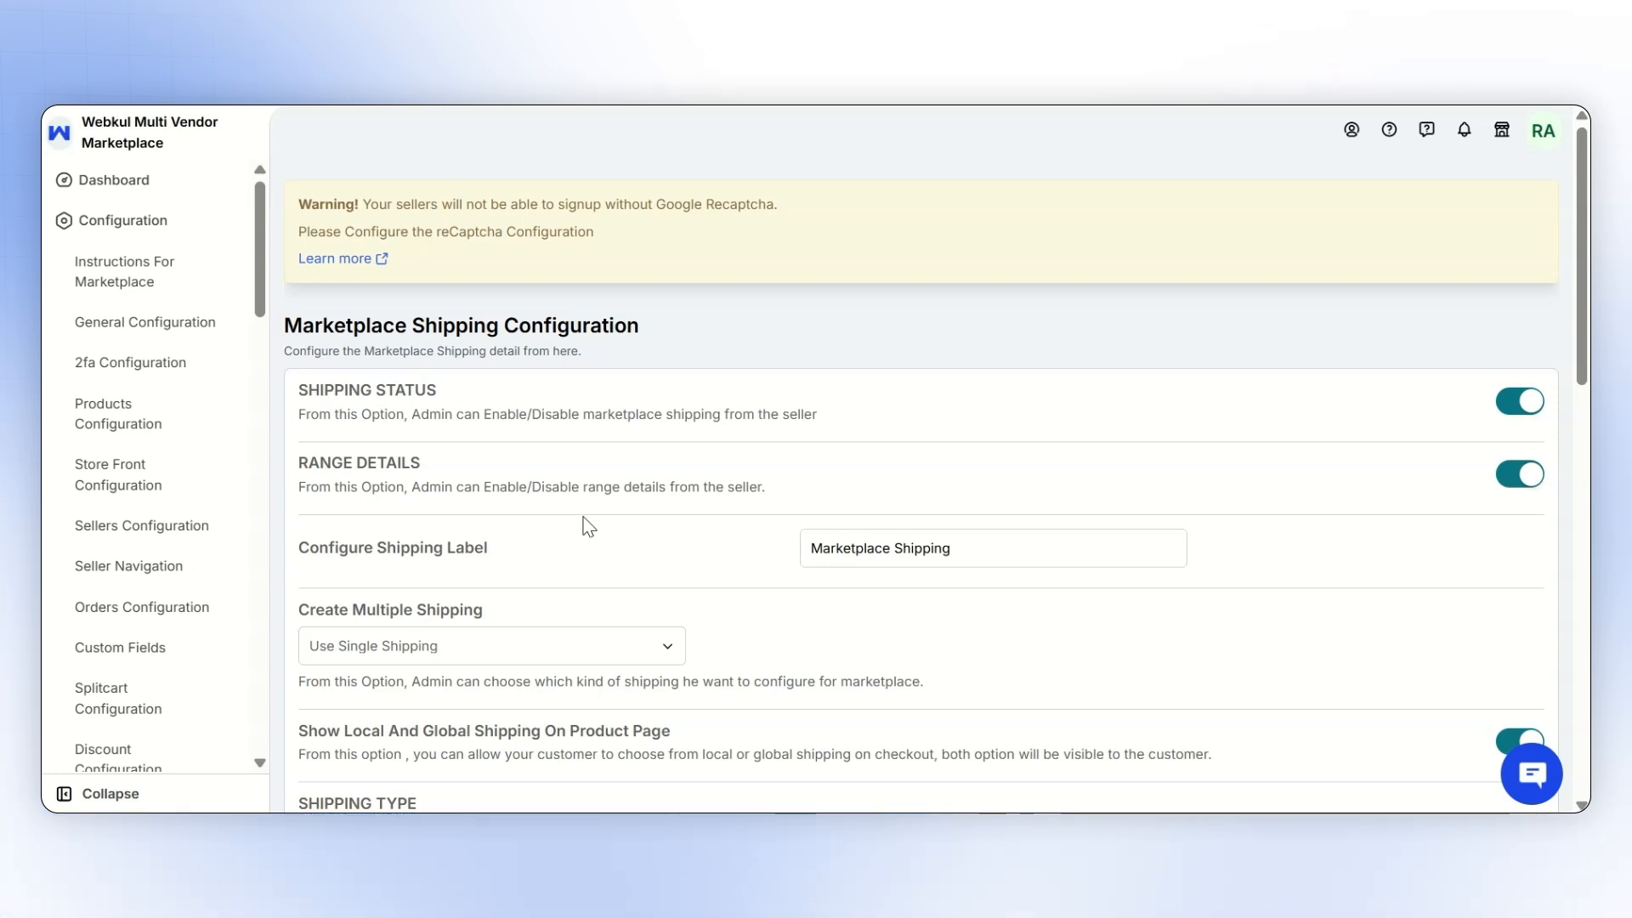
- Choose ZONE WISE as the shipping type in the marketplace shipping configuration
scroll(586, 523, "down", 5)
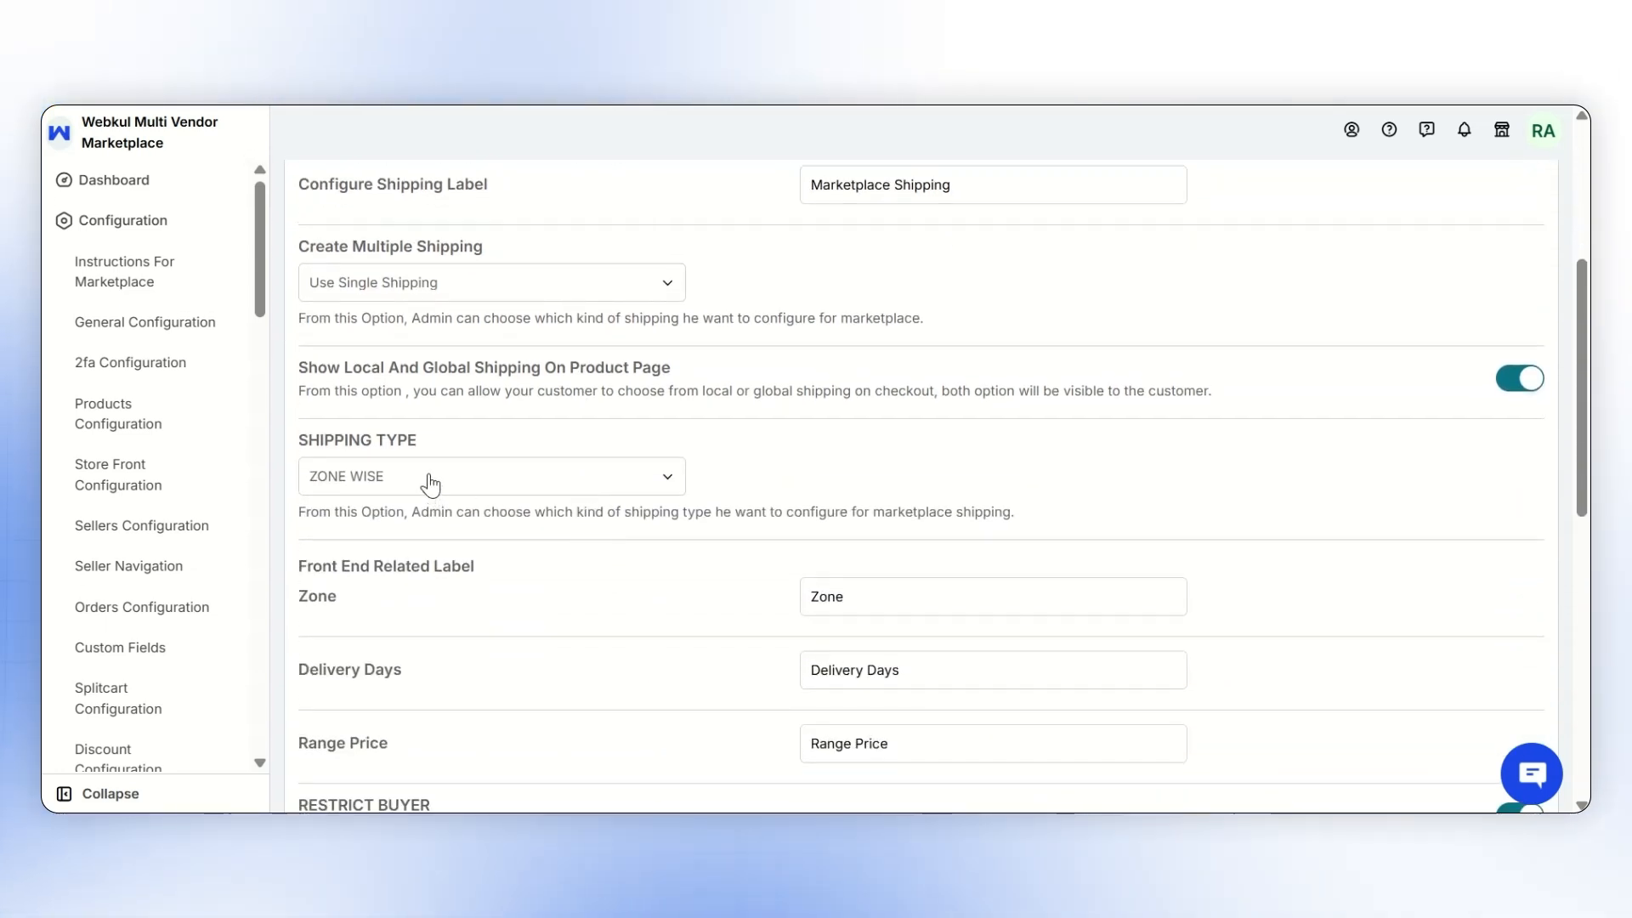
left_click(430, 484)
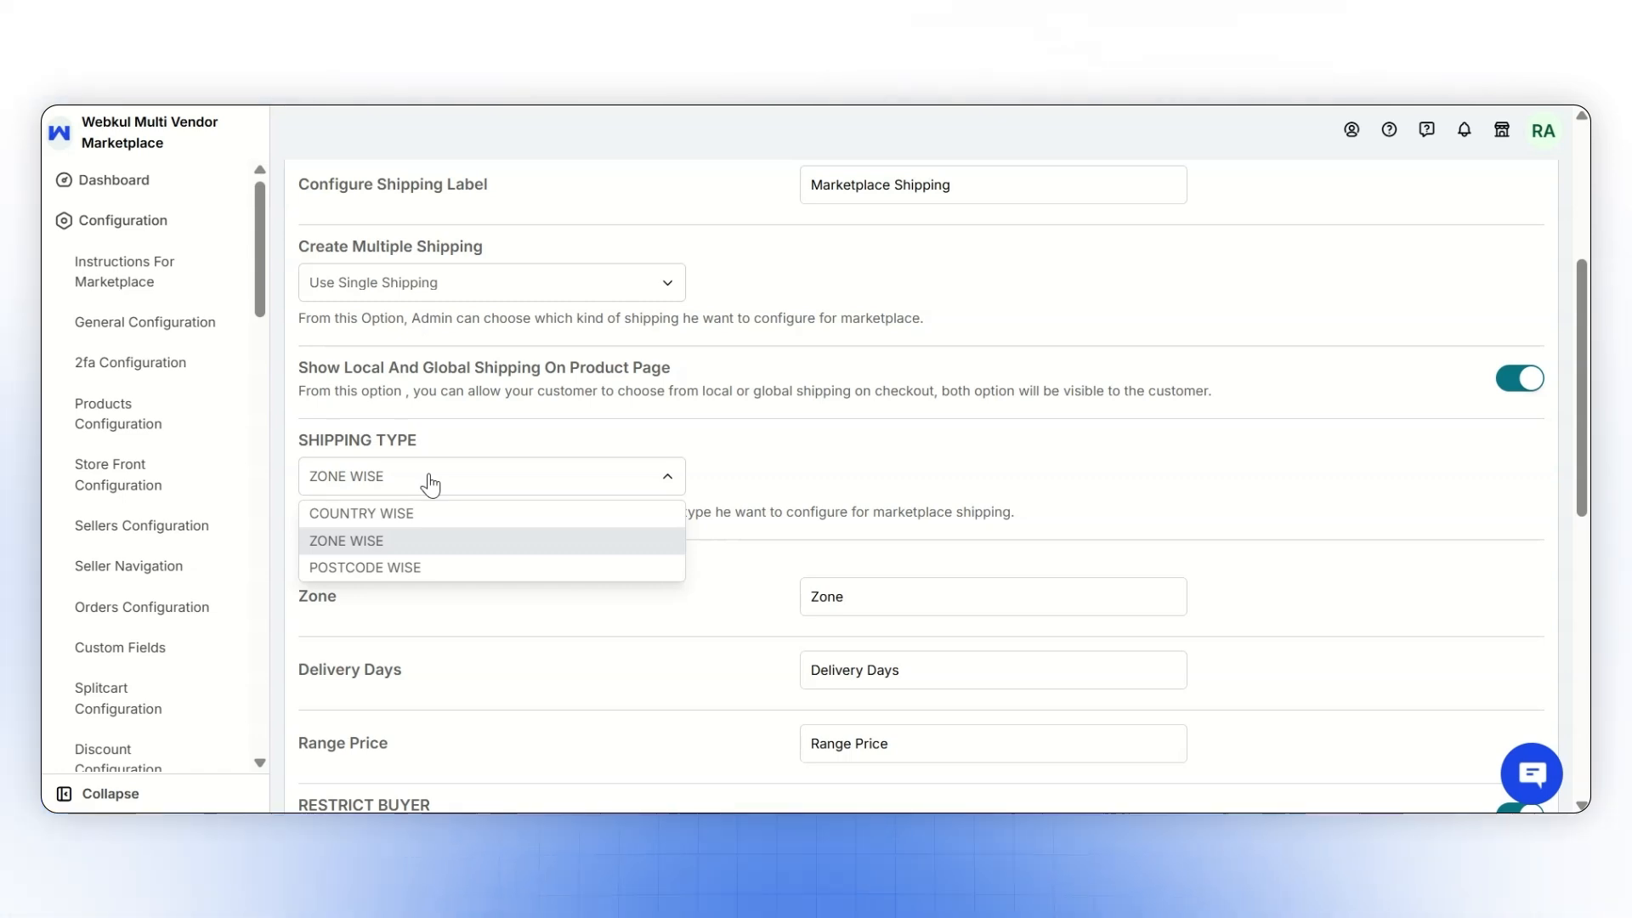
left_click(430, 541)
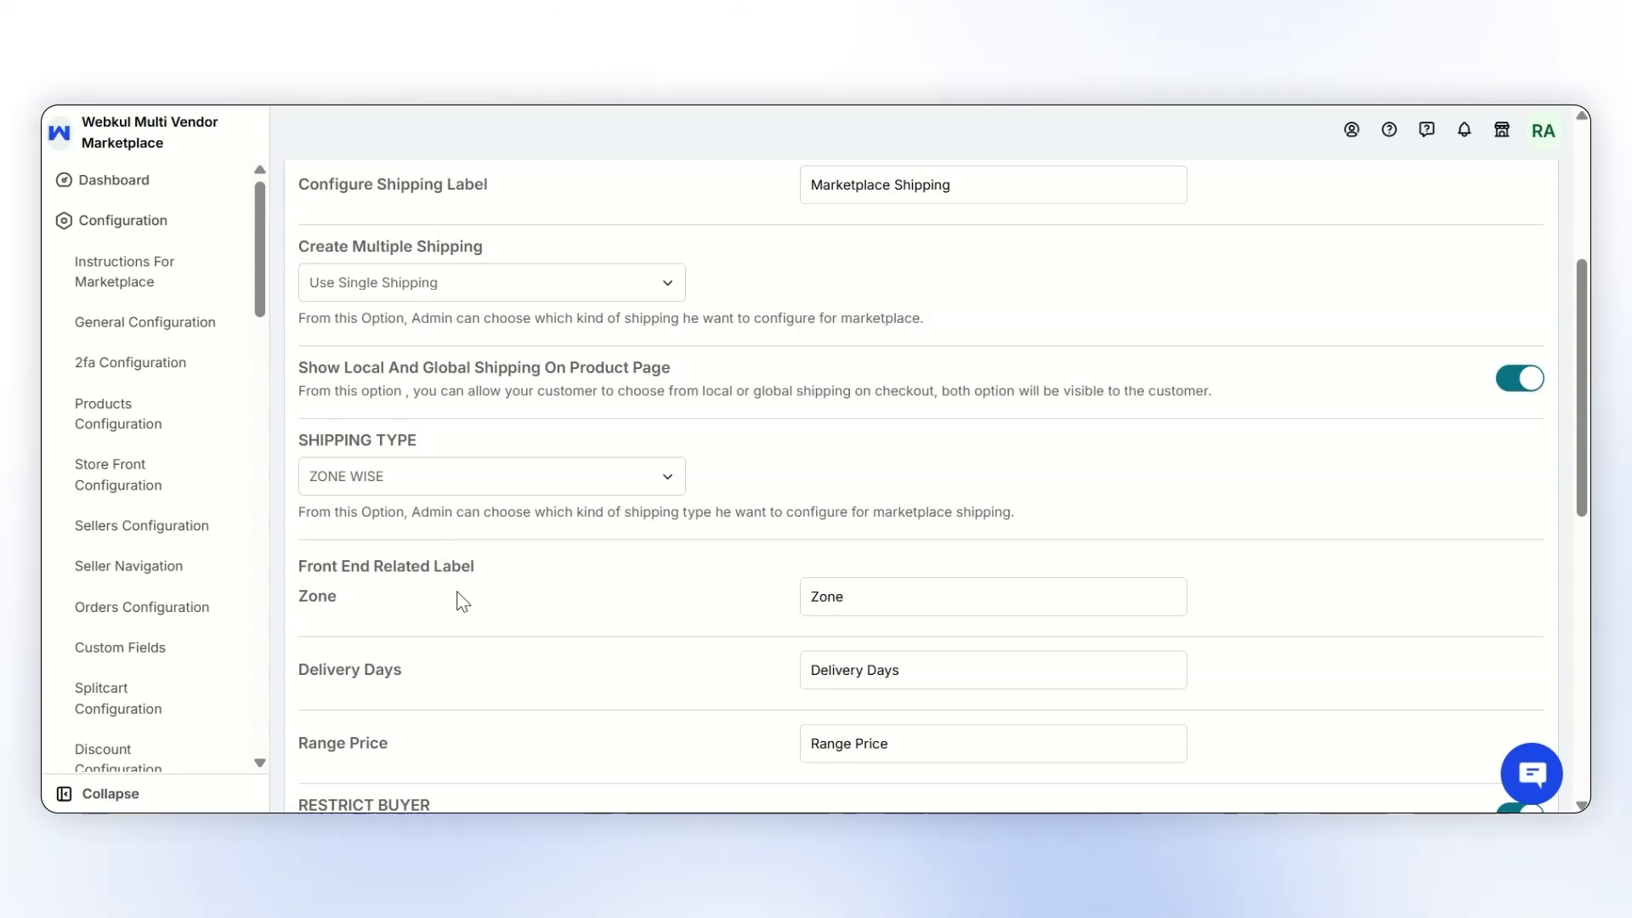
- Review the zone wise shipping options and choose Use Single Shipping for Create Multiple Shipping
scroll(462, 601, "down", 3)
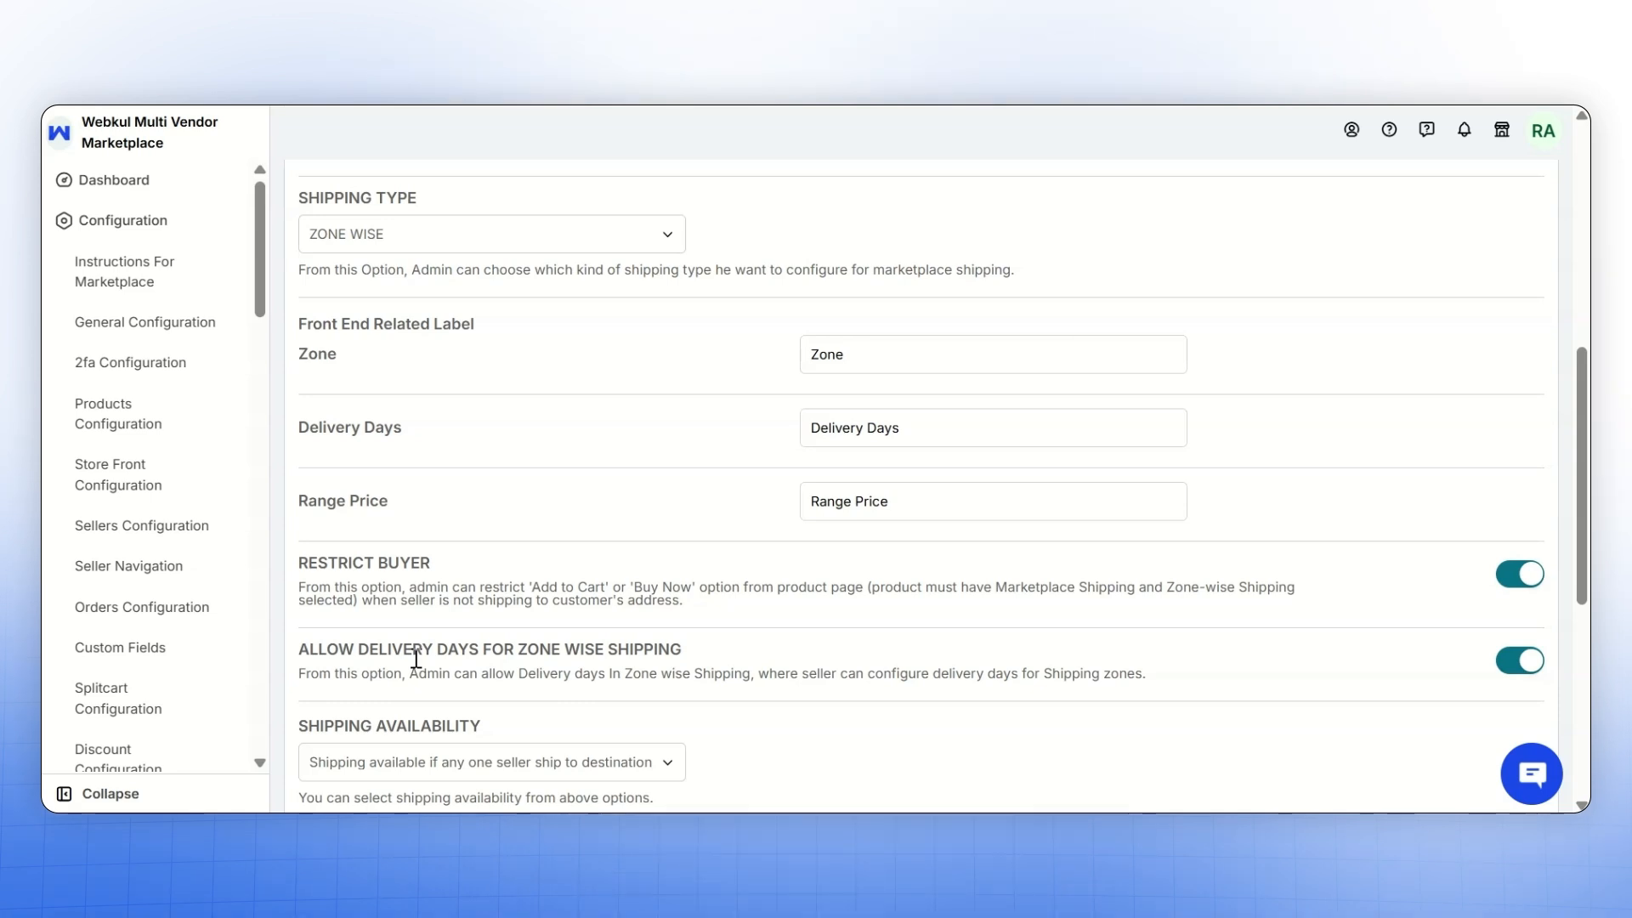
scroll(416, 659, "down", 2)
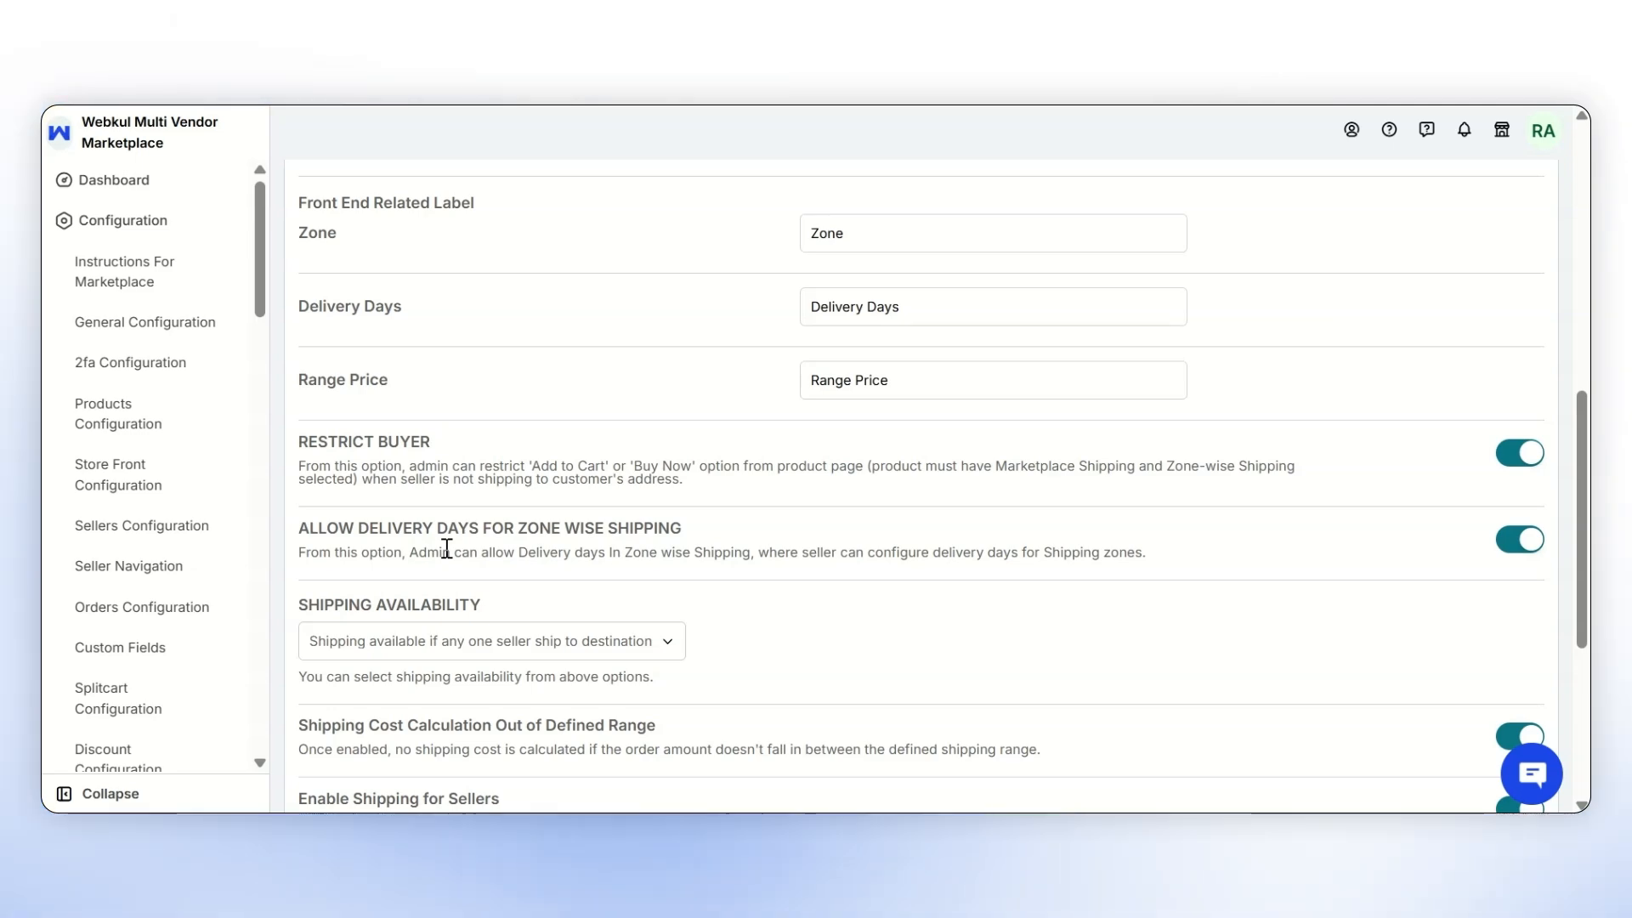
scroll(446, 548, "up", 5)
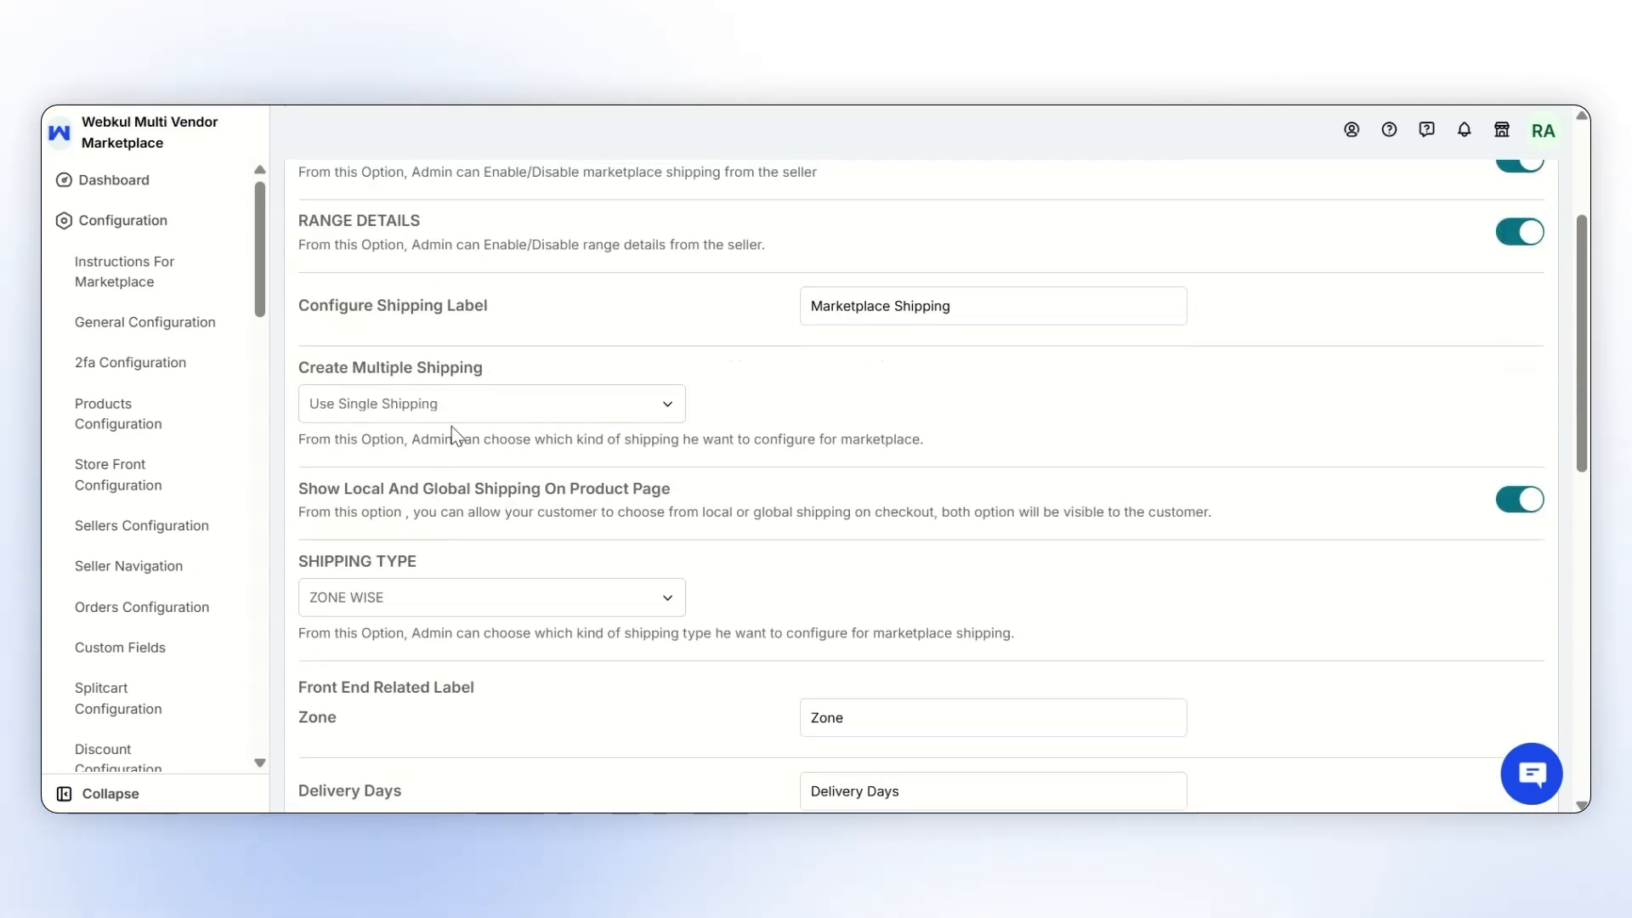
left_click(474, 416)
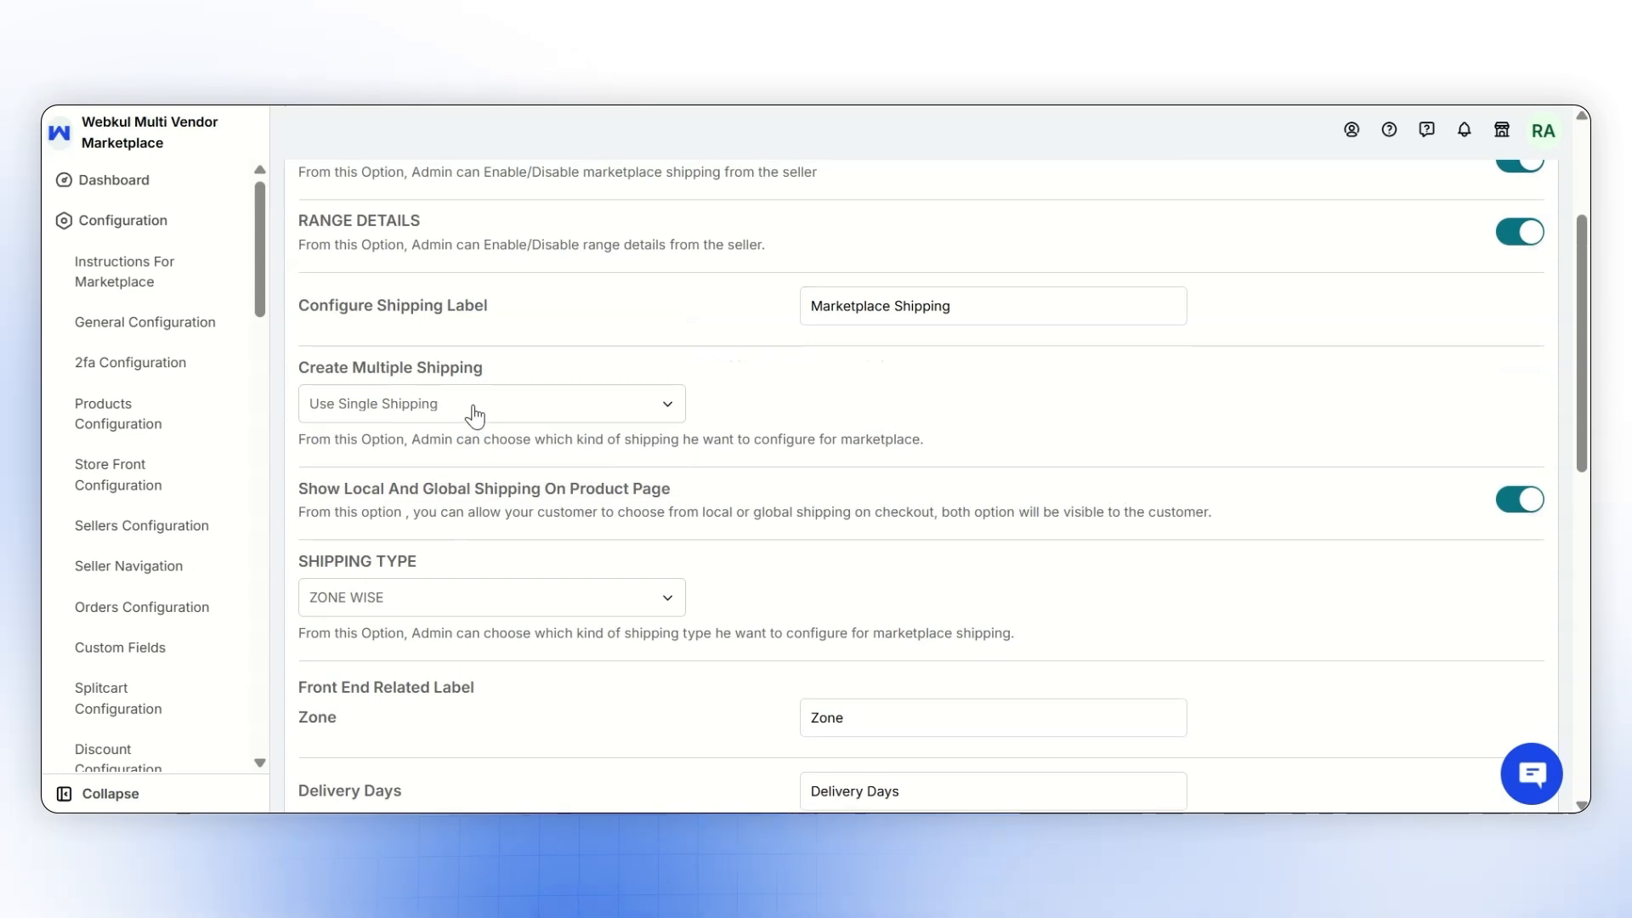
left_click(474, 417)
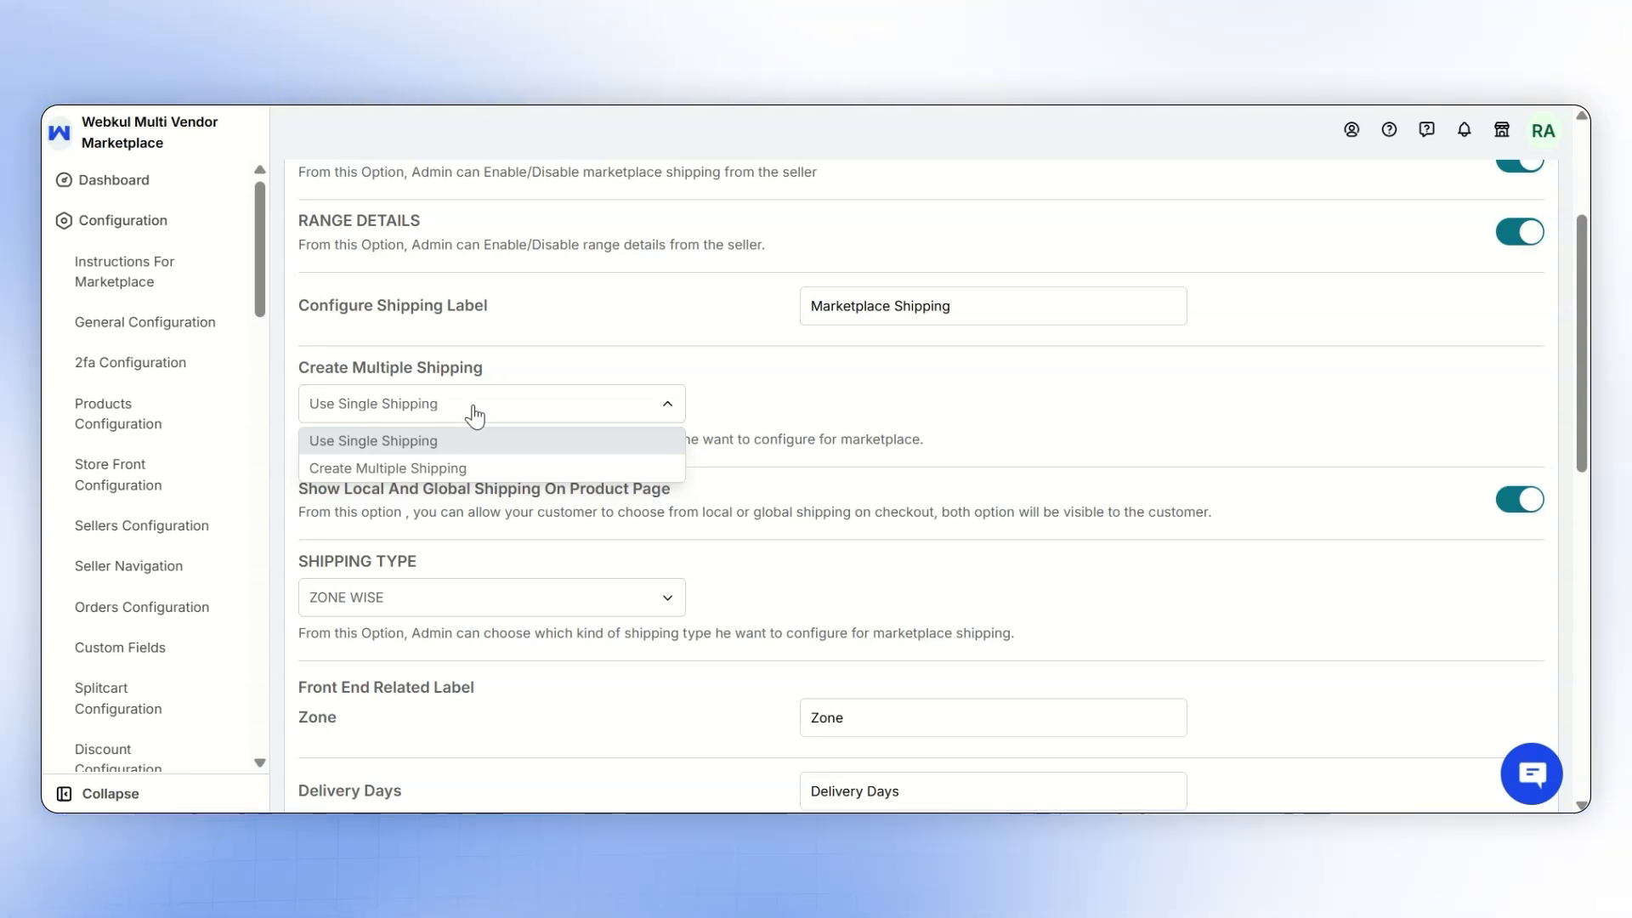
left_click(493, 440)
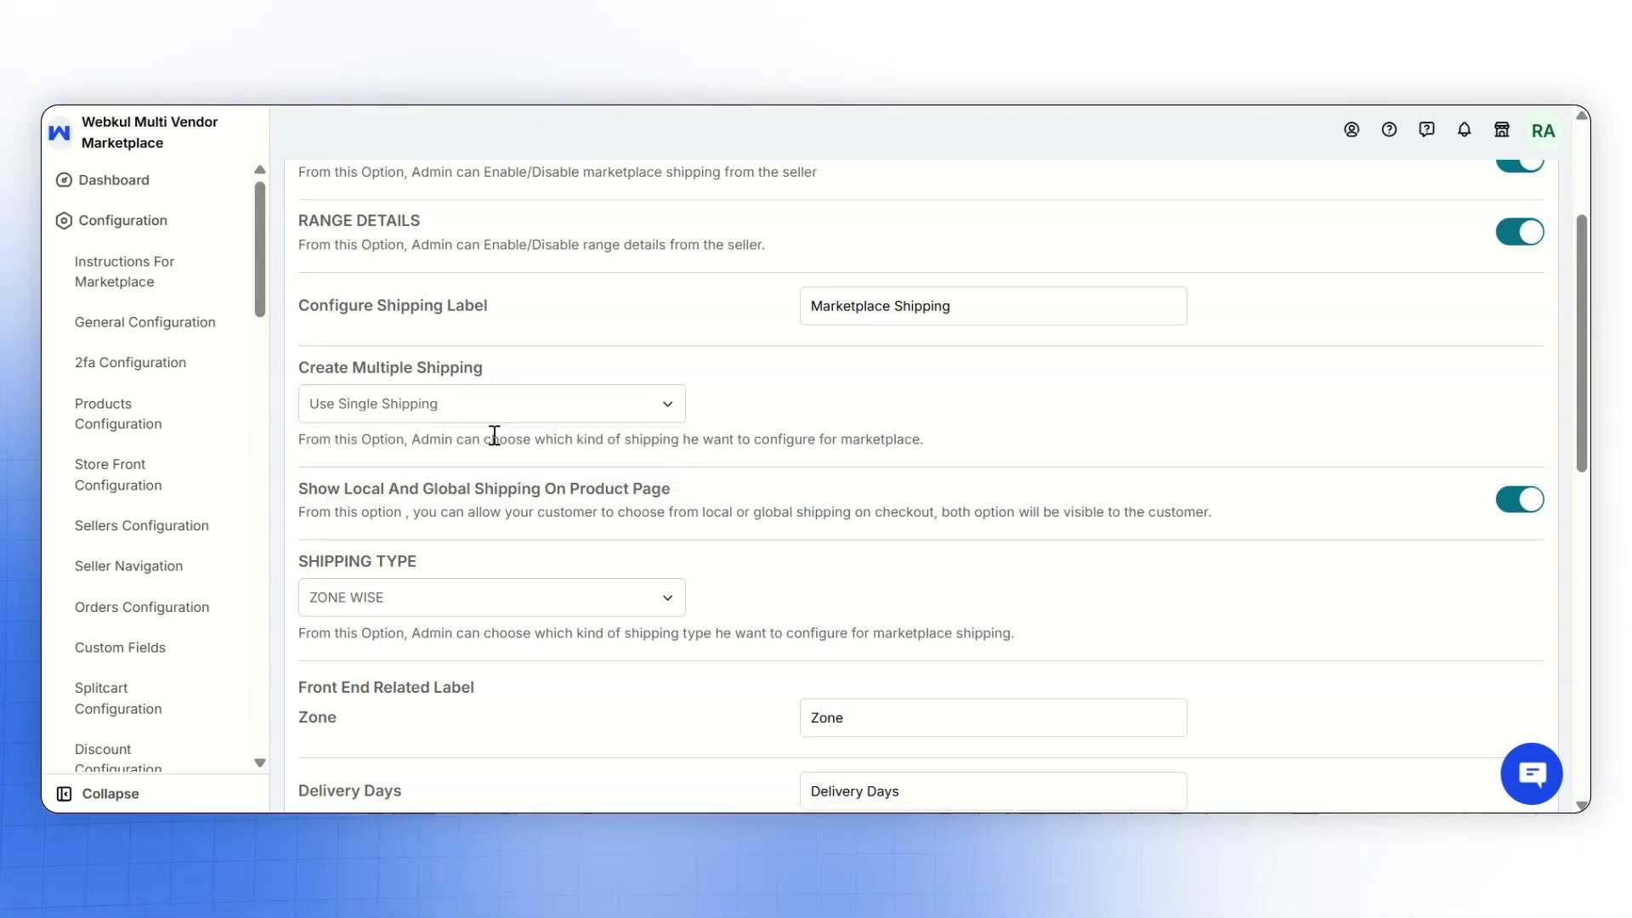
- Save the marketplace shipping configuration and open the form for adding a shipping zone
scroll(493, 434, "down", 10)
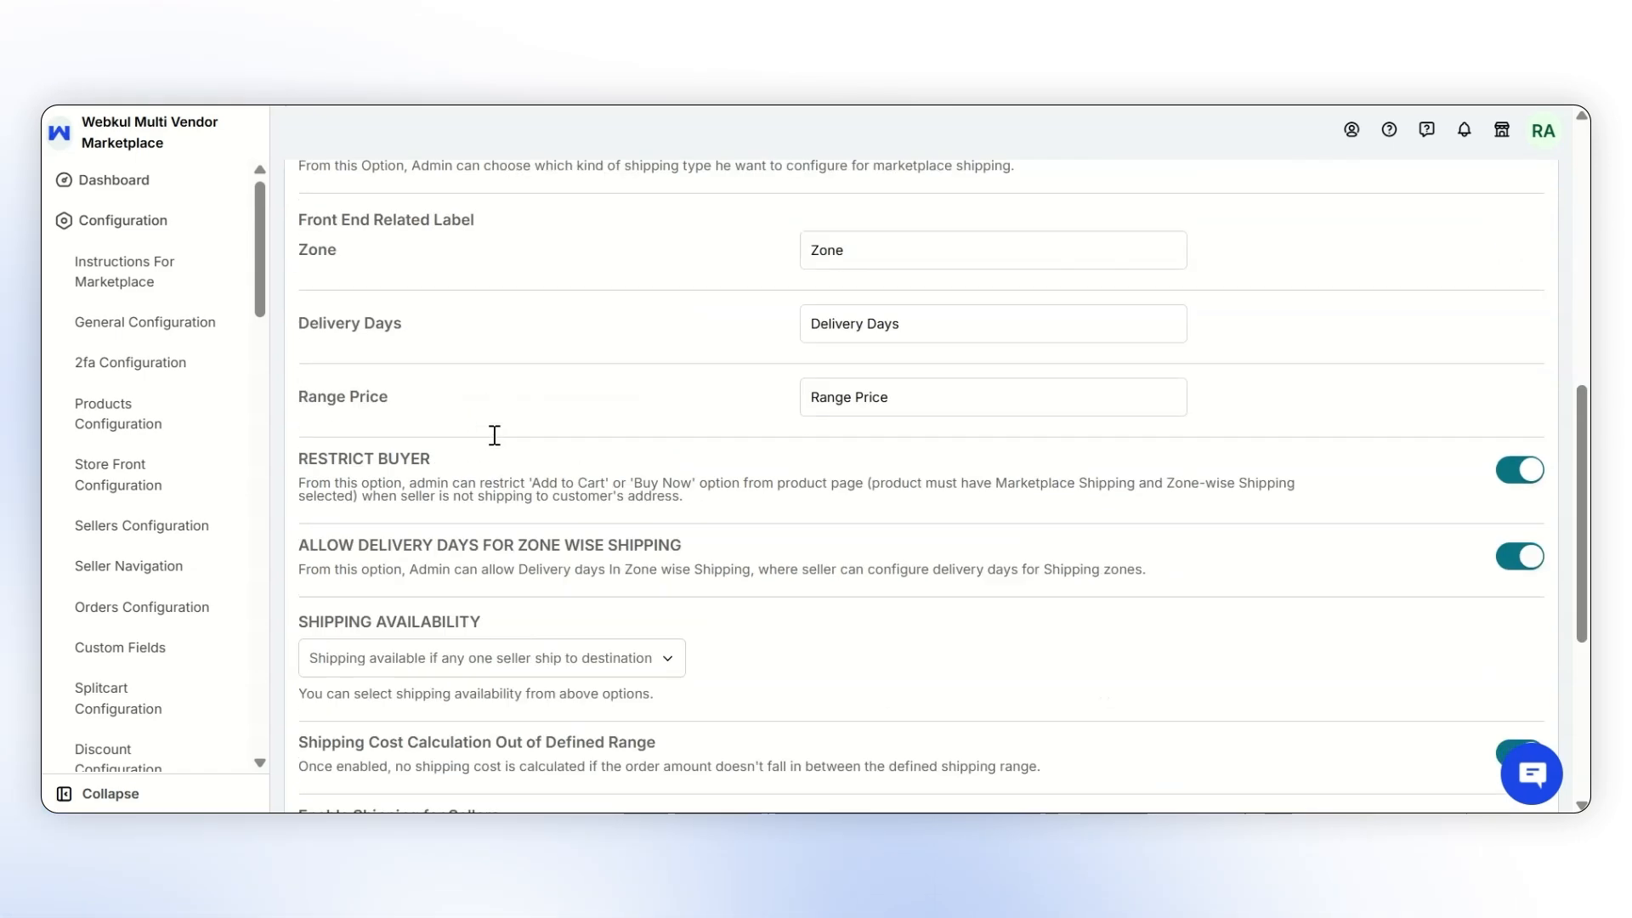
left_click(366, 729)
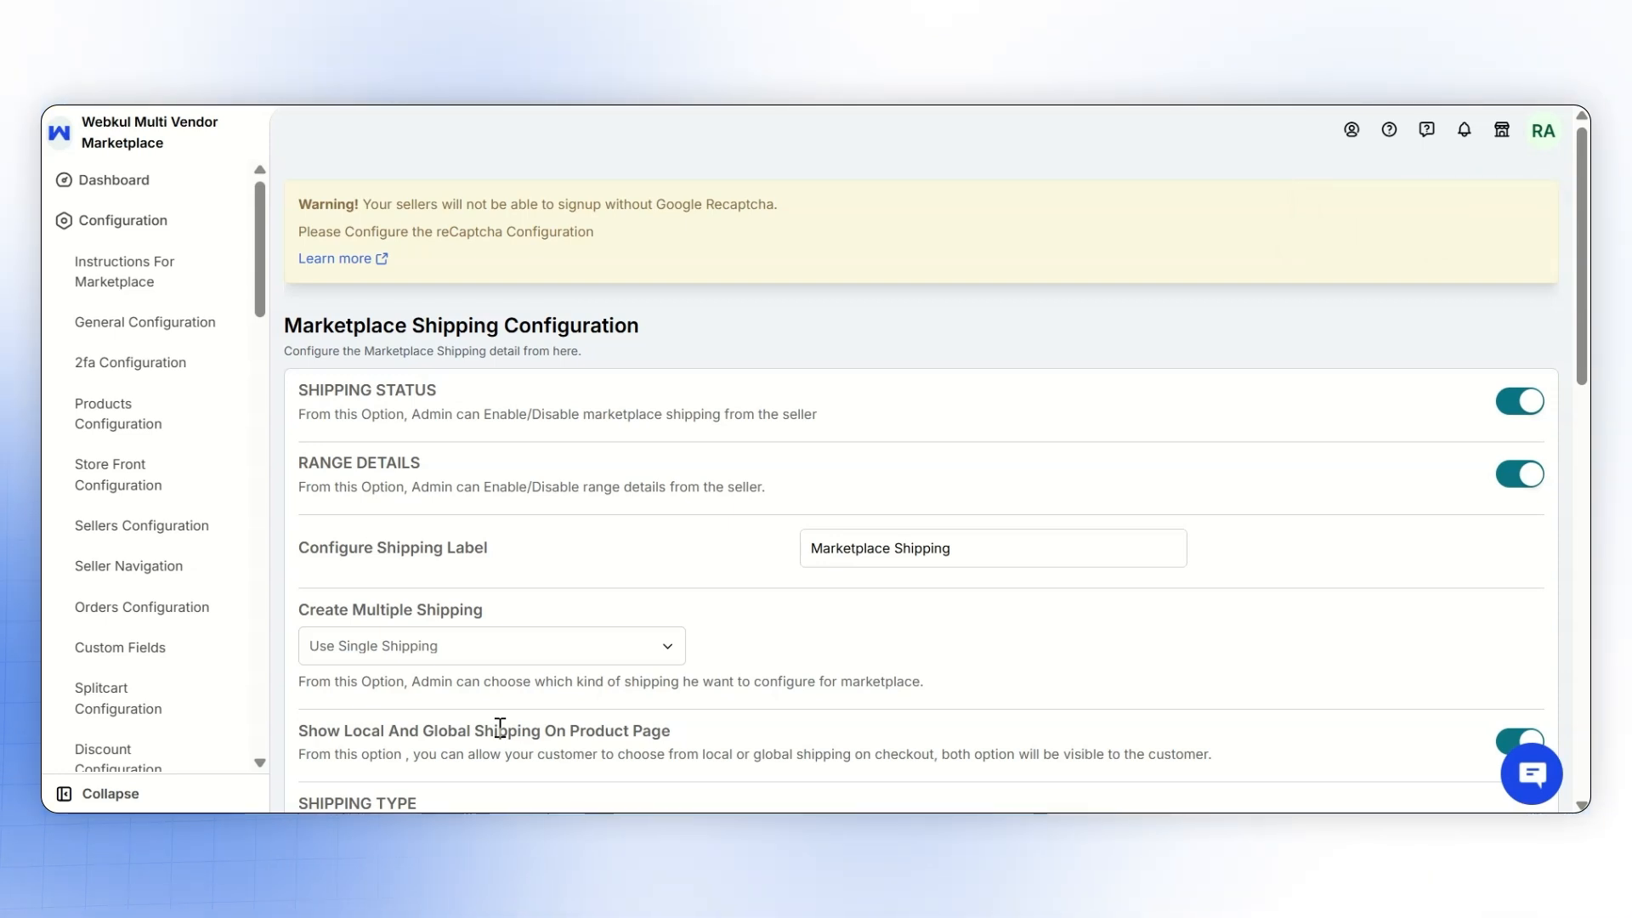
scroll(170, 372, "down", 10)
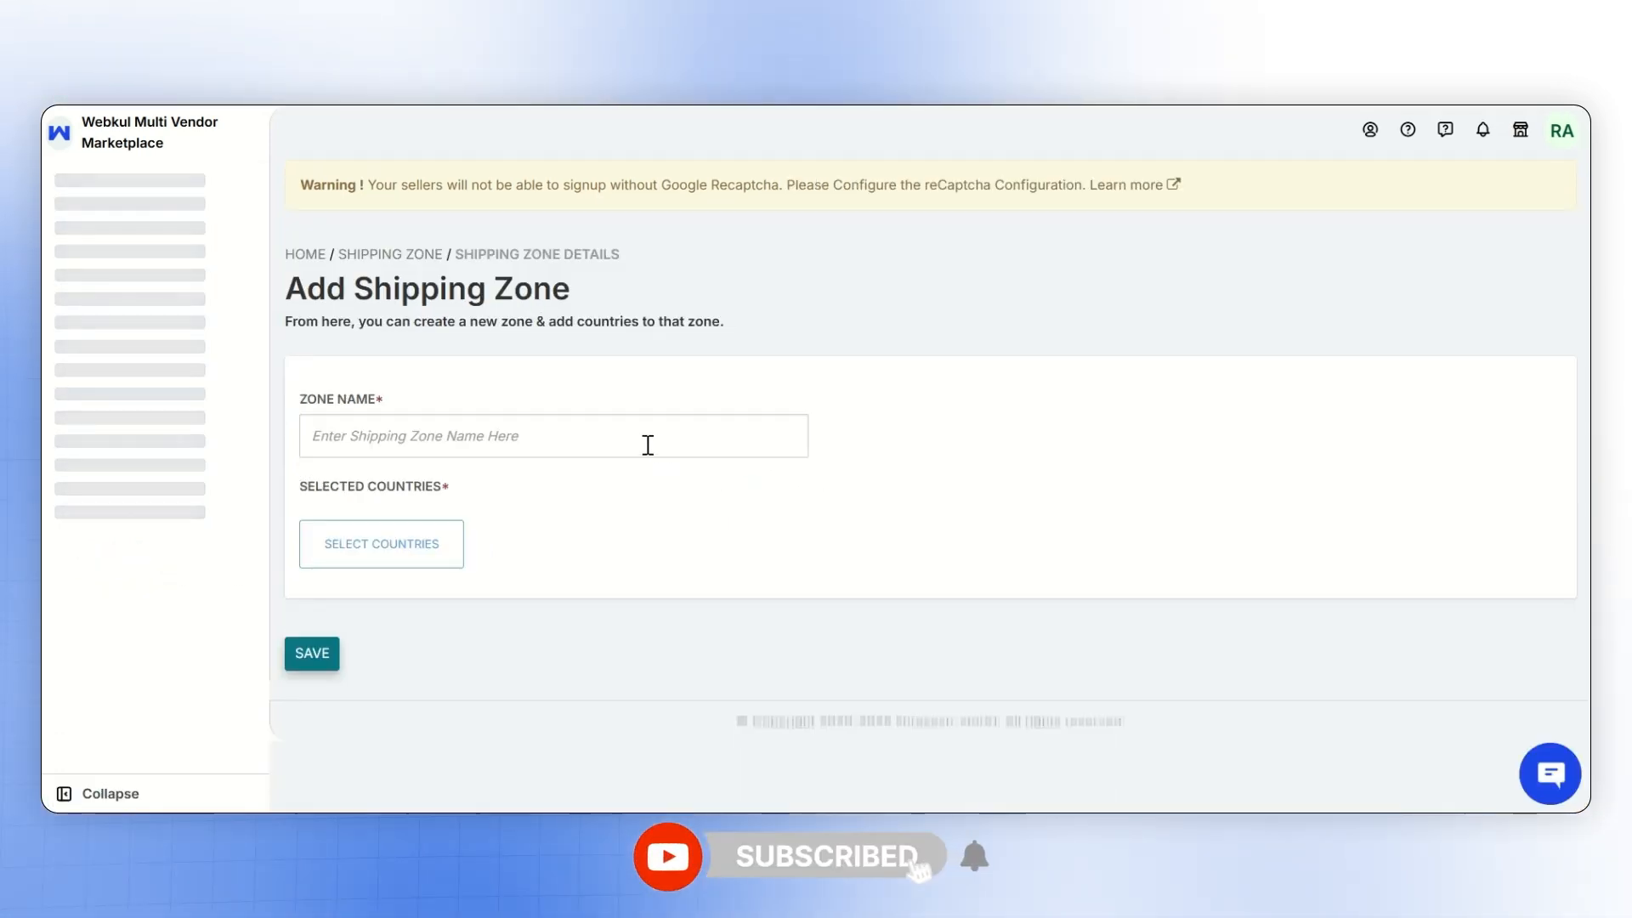
- Name the new shipping zone West Zone
left_click(647, 444)
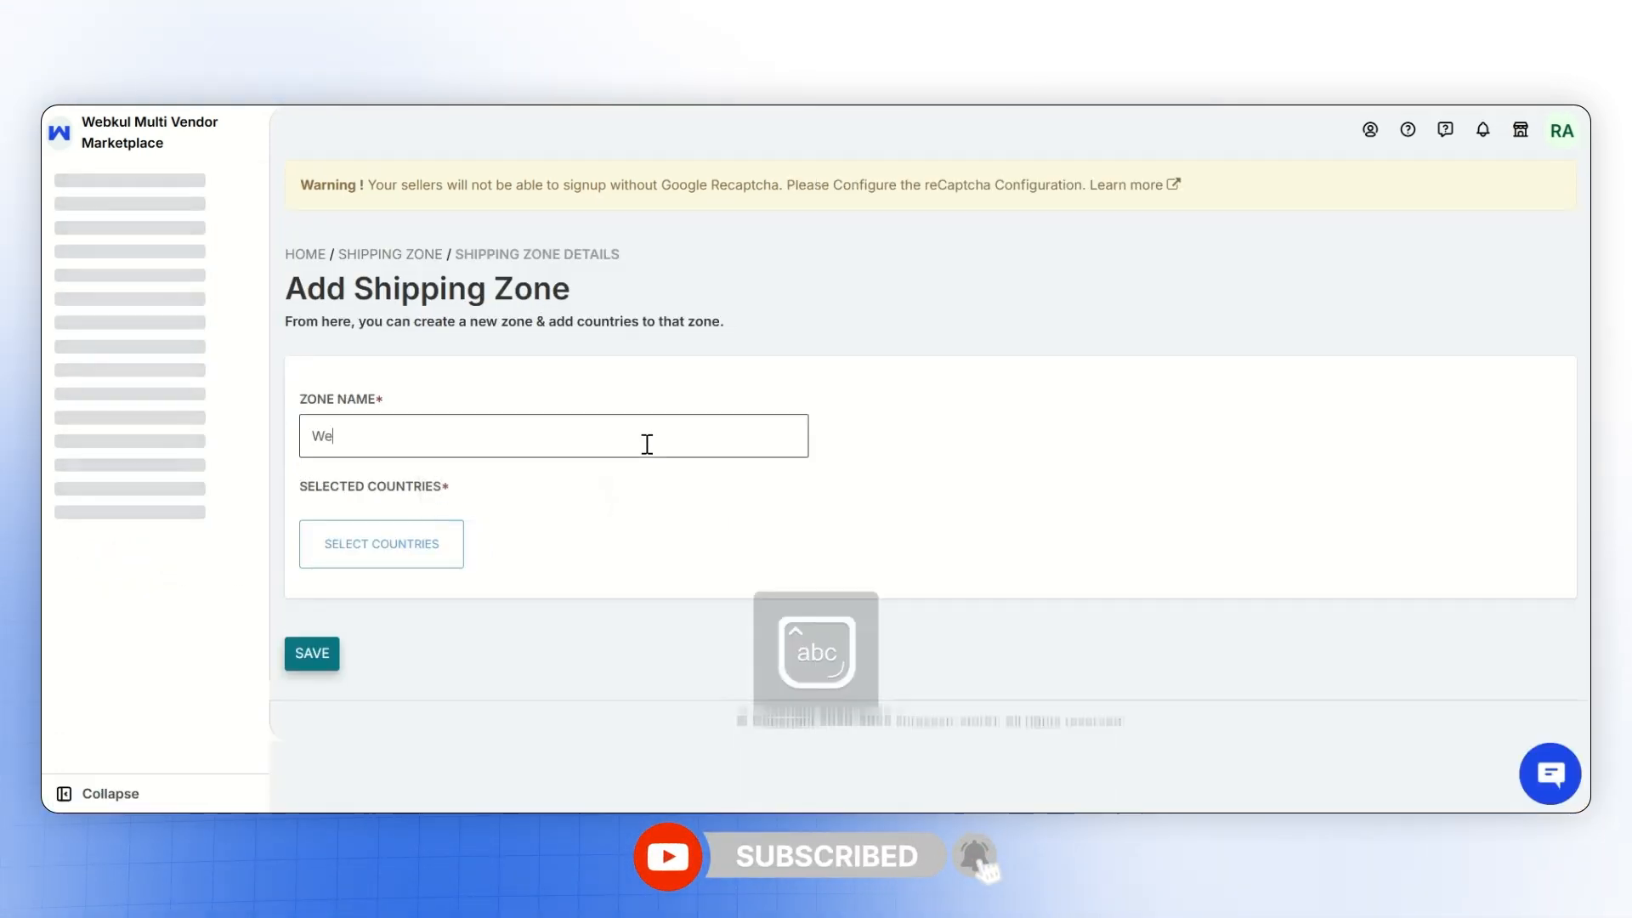
type("West Zone")
left_click(665, 548)
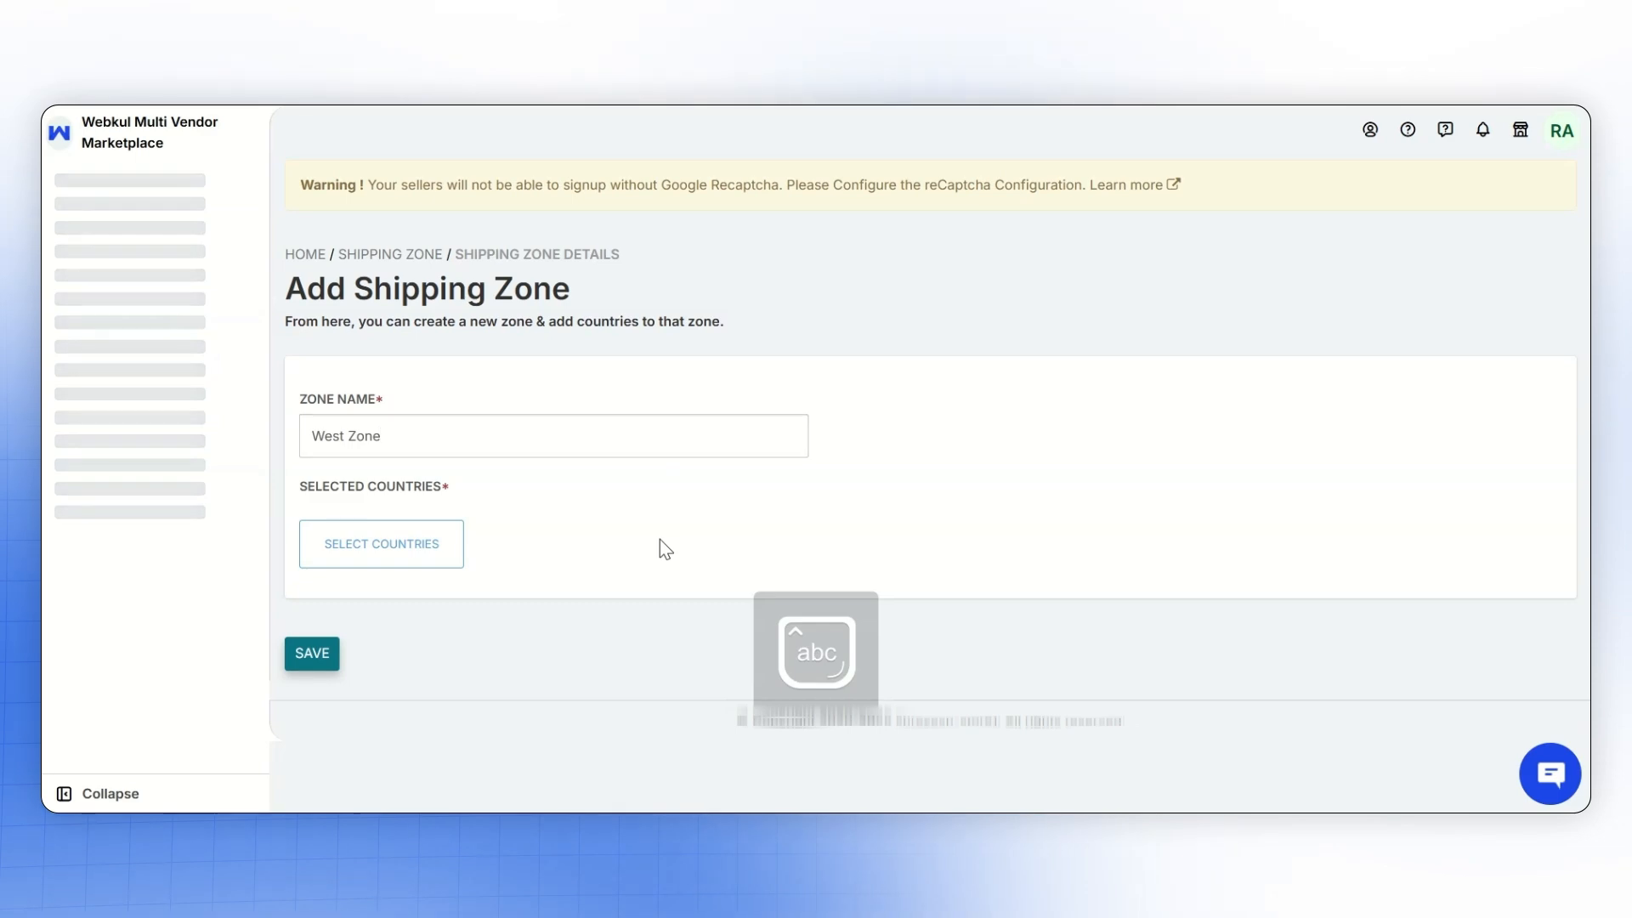
- Add Åland Islands, Andorra, Argentina, Aruba and Austria as the zone's selected countries
left_click(451, 557)
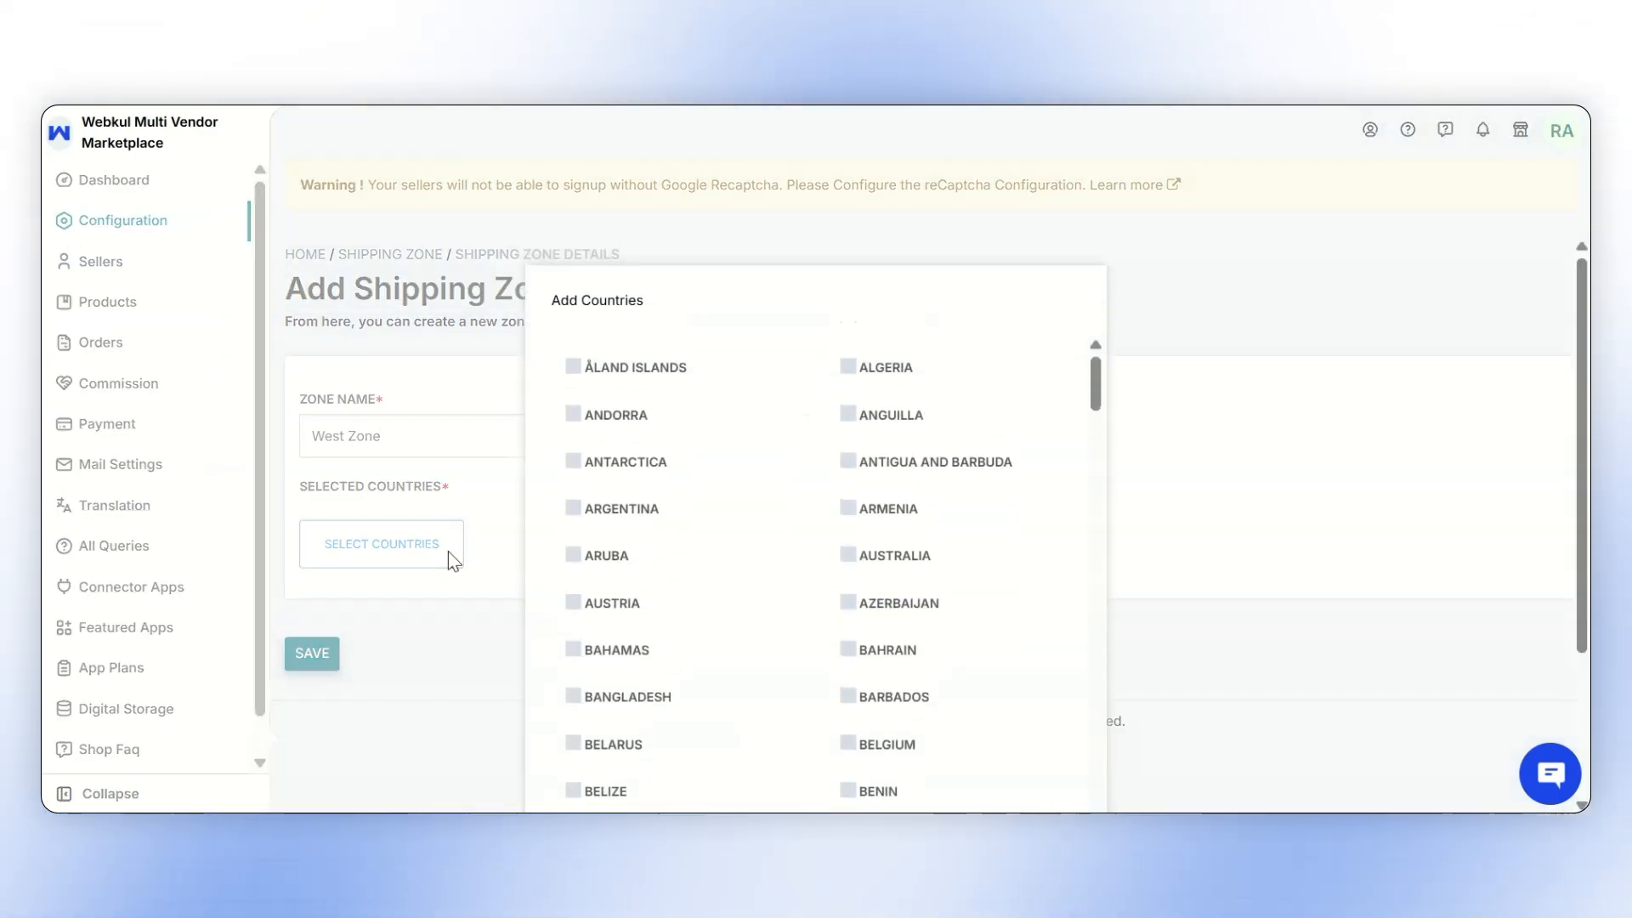
left_click(573, 366)
left_click(573, 414)
left_click(572, 509)
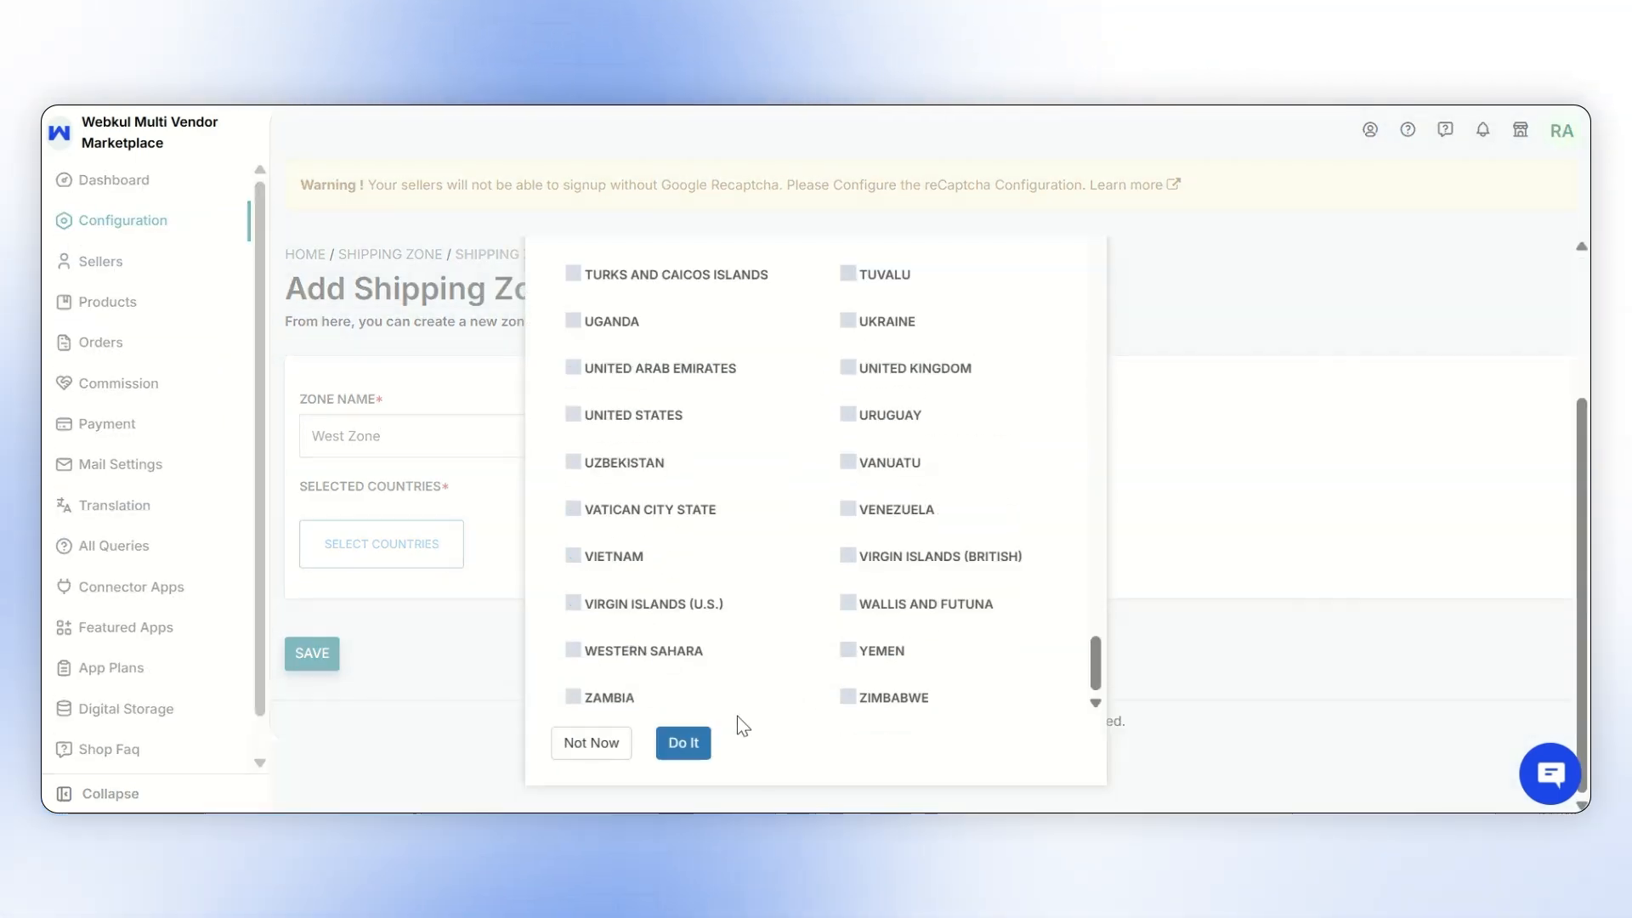
left_click(682, 741)
scroll(688, 731, "down", 3)
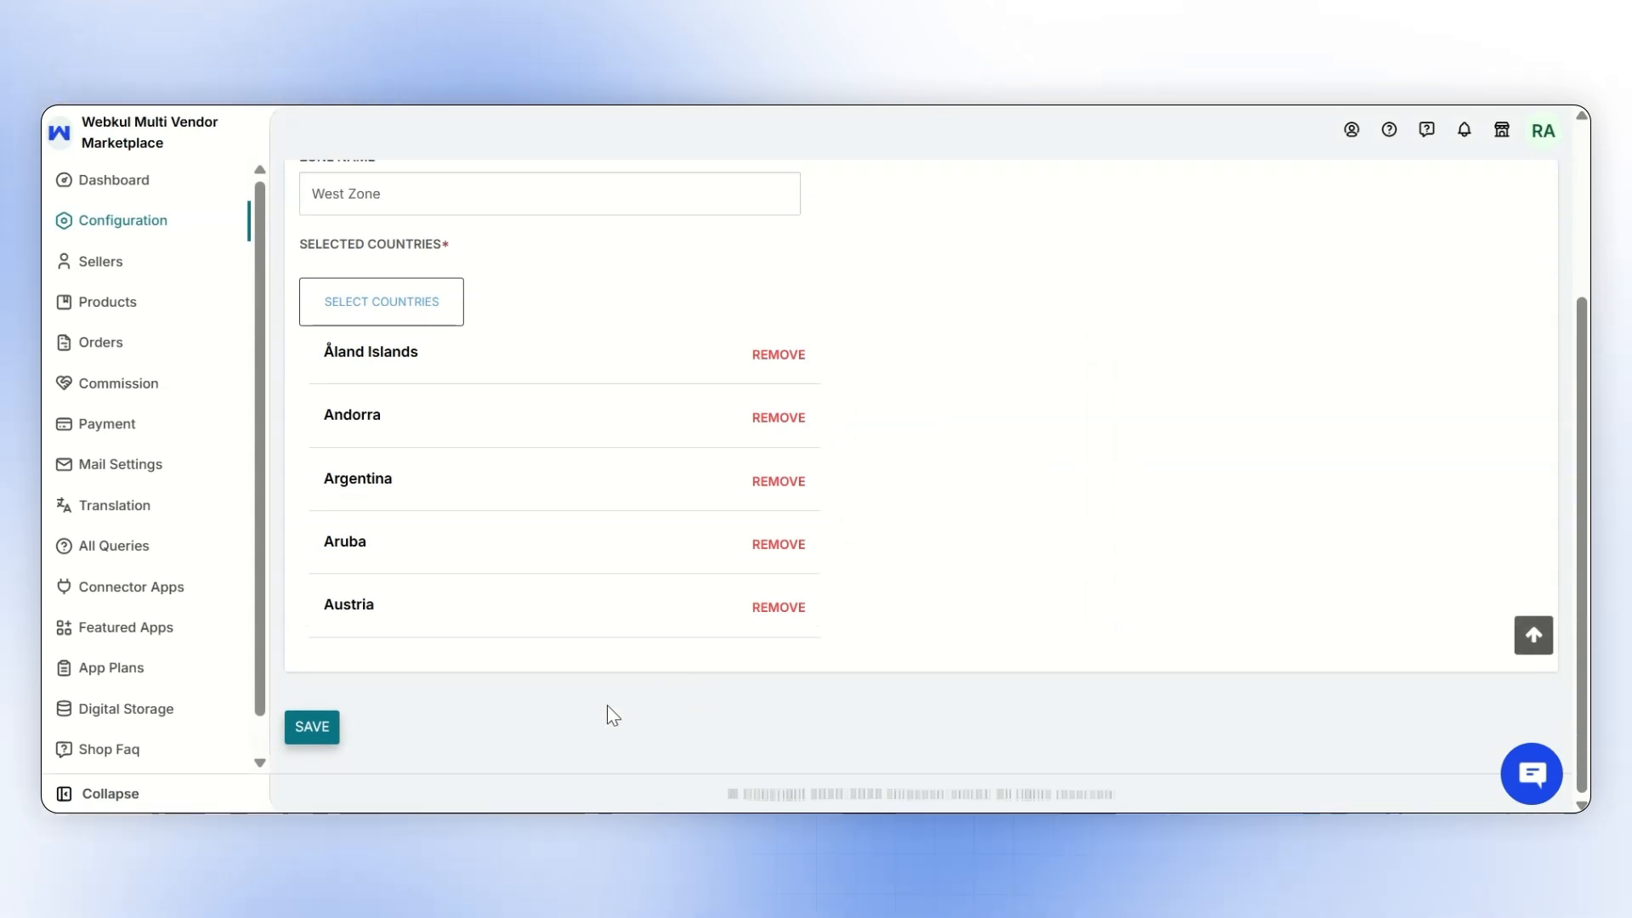
- Save the shipping zone and show the actions available for West Zone
left_click(312, 729)
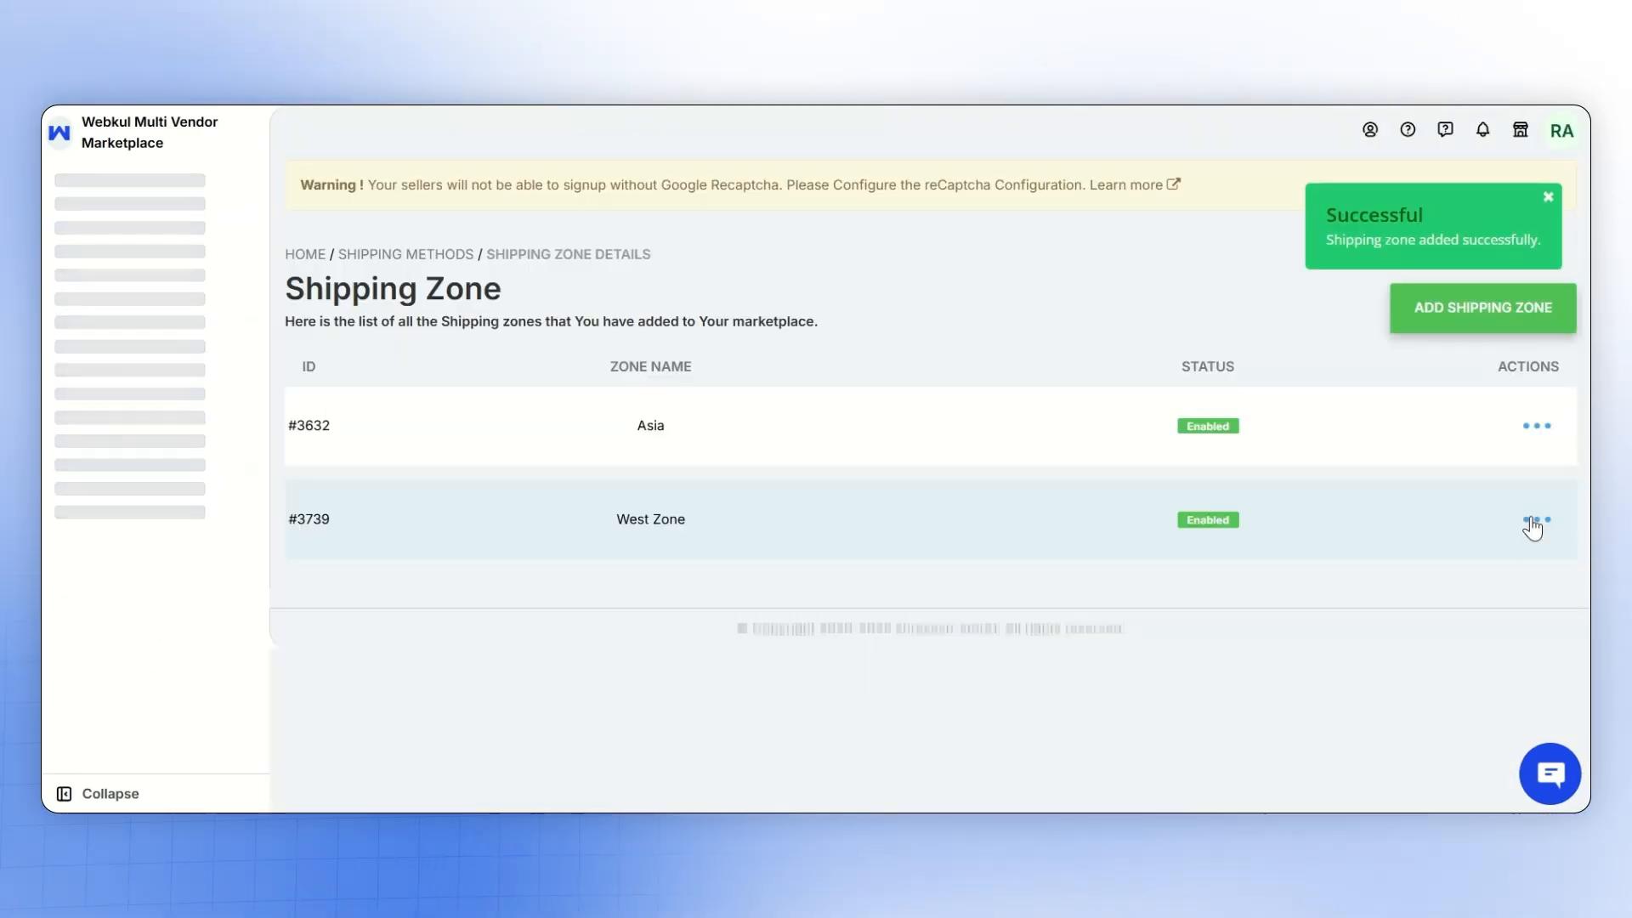
left_click(1530, 521)
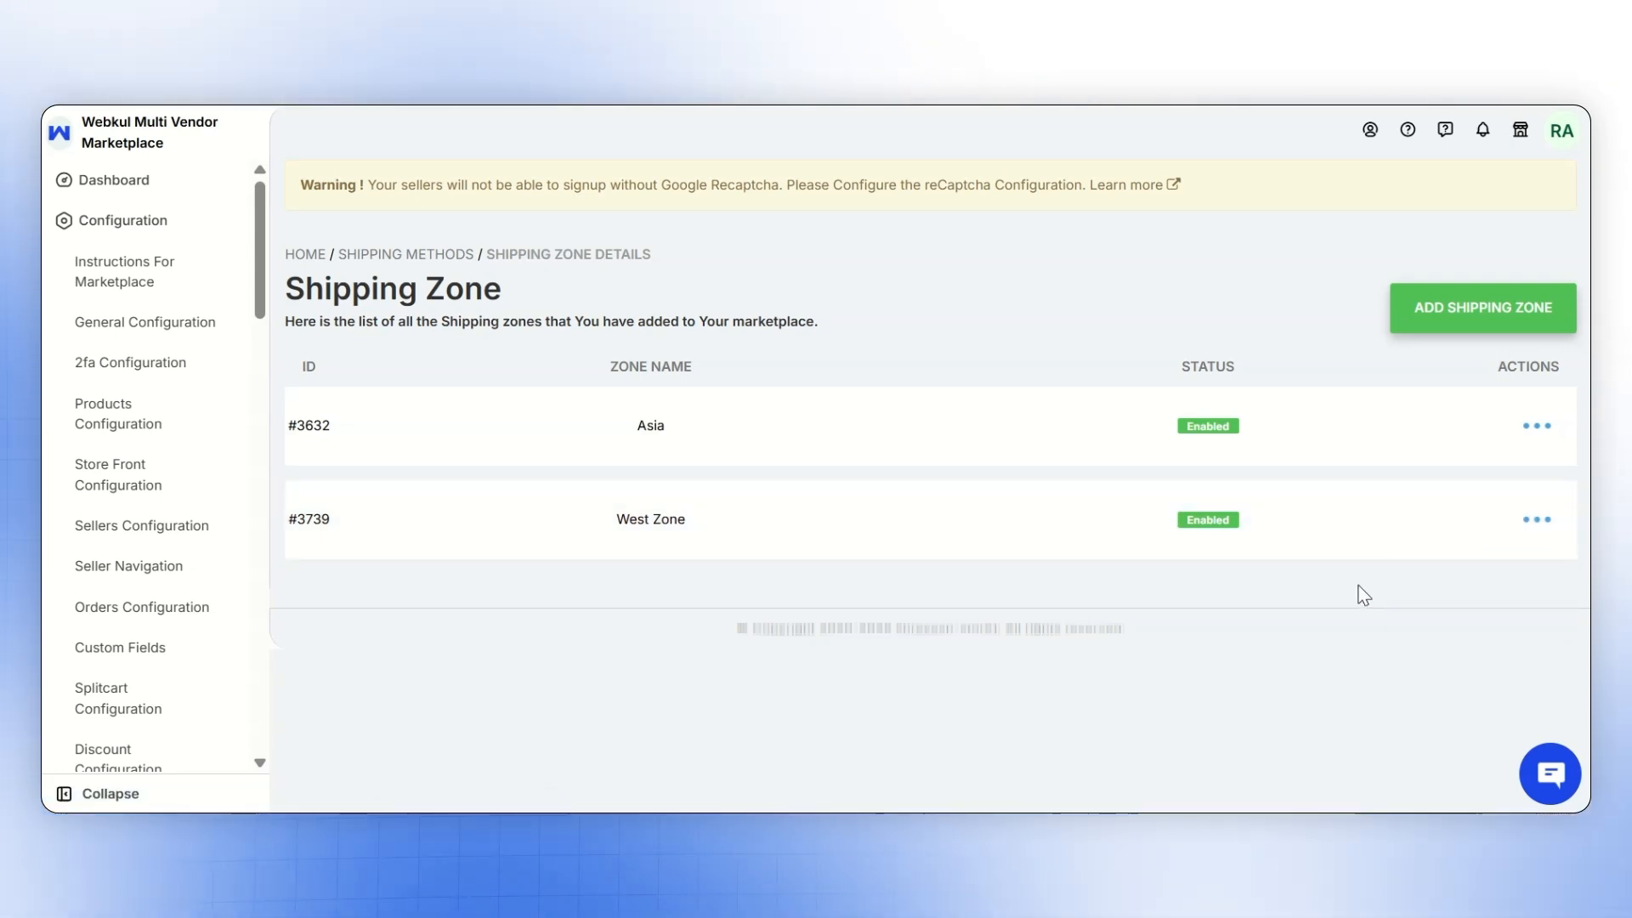
- Open the admin's shipping method list and view the actions available for marketplace shipping
left_click(185, 221)
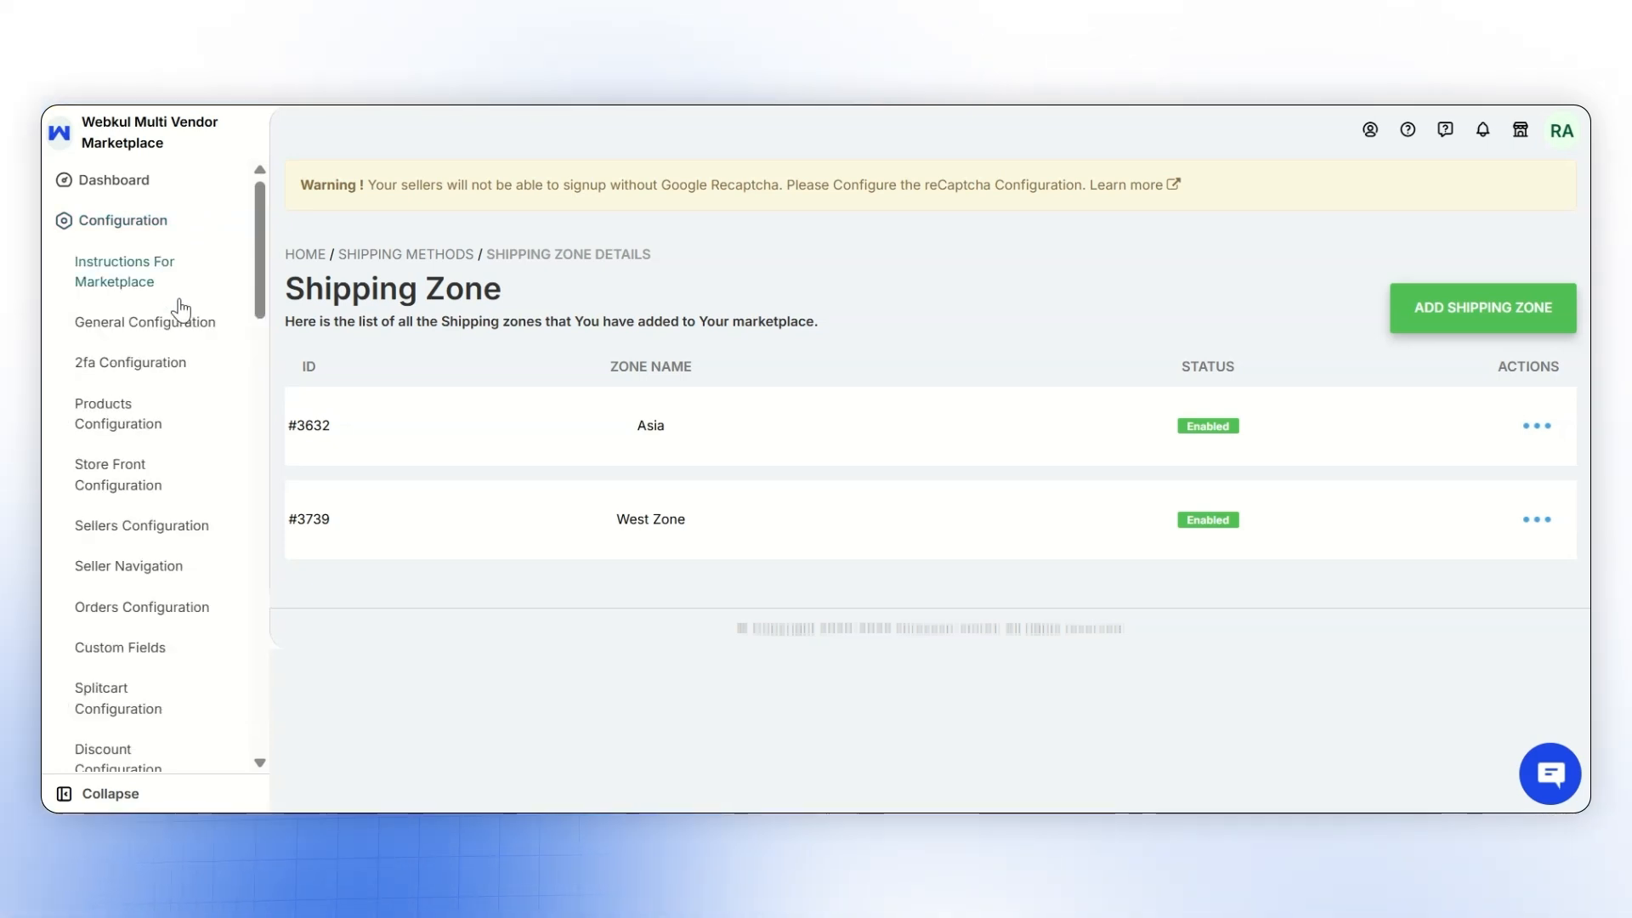
scroll(180, 307, "down", 2)
scroll(177, 359, "down", 3)
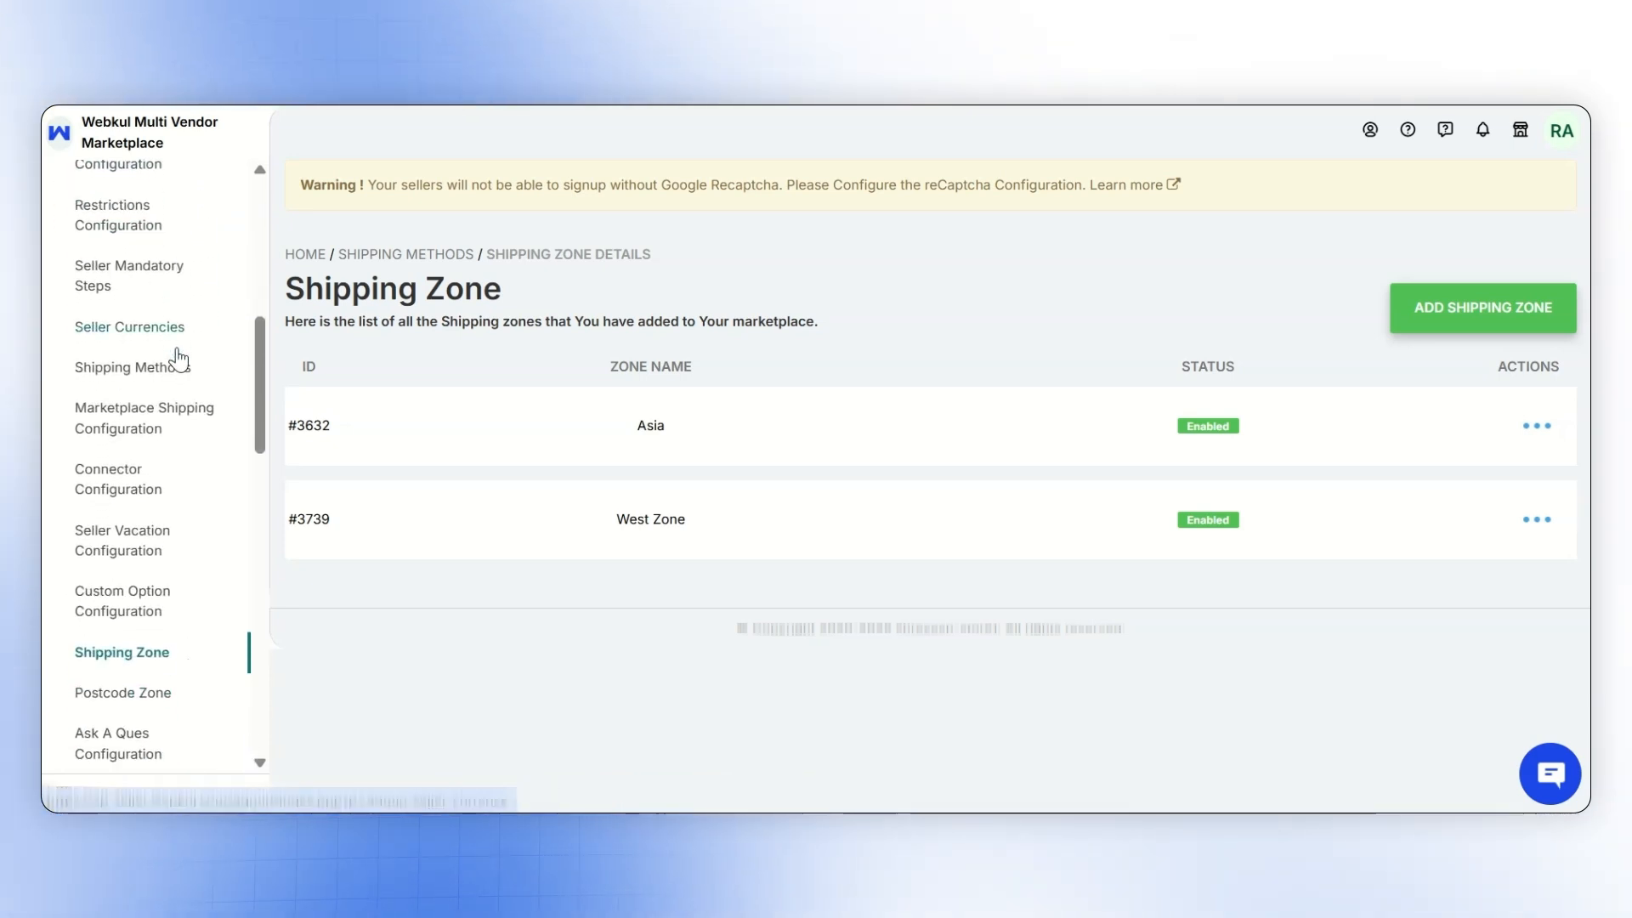
left_click(175, 368)
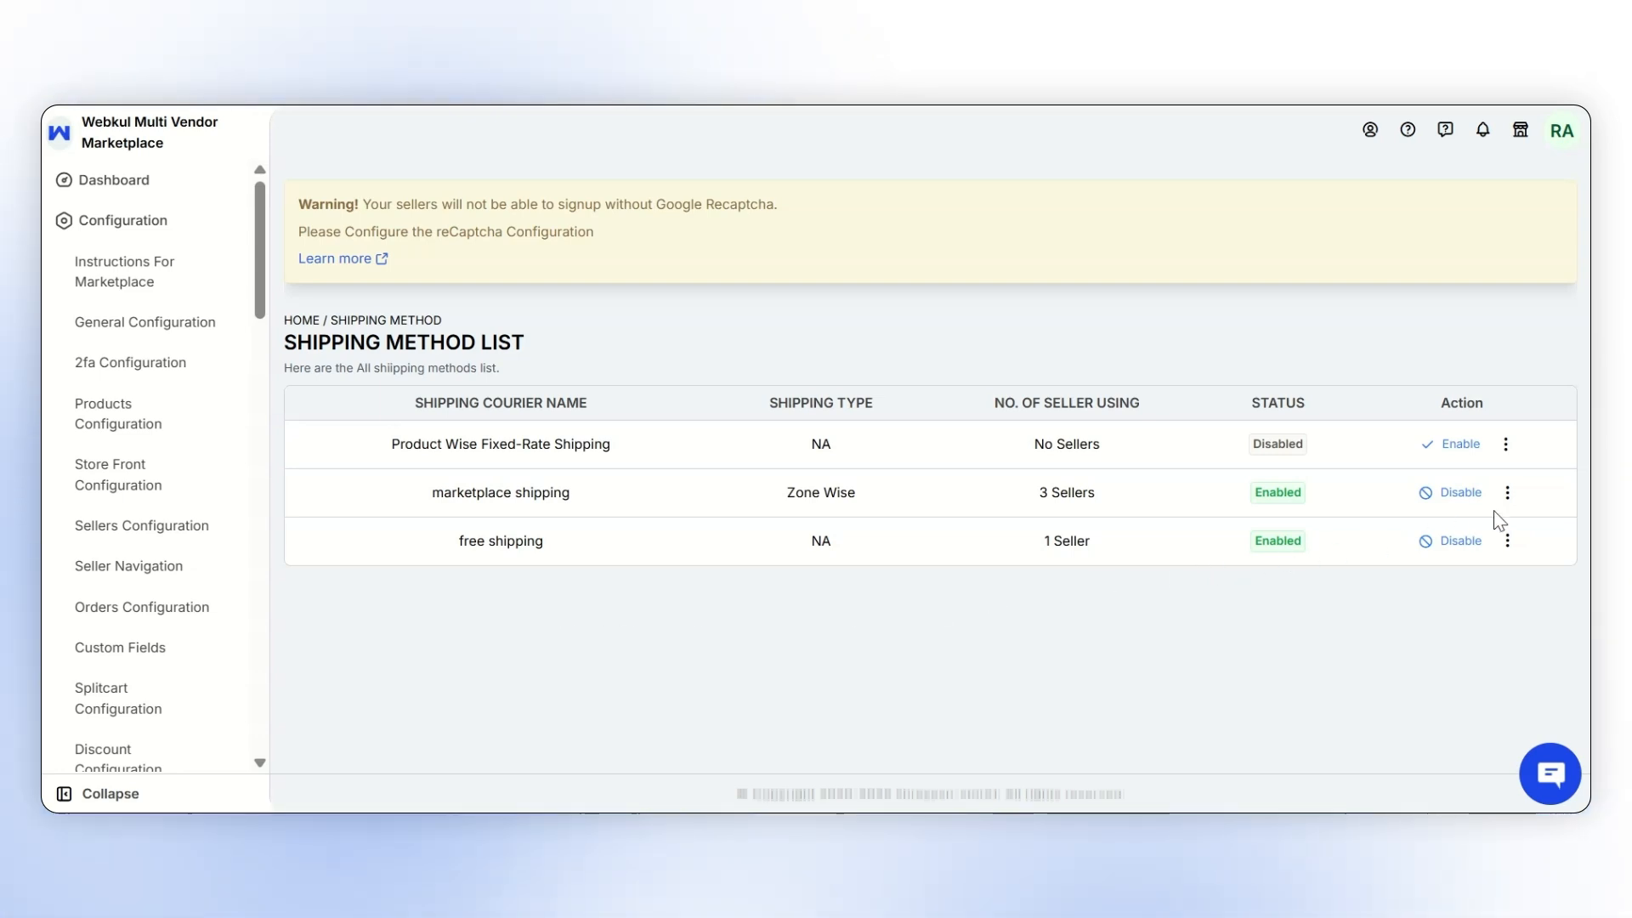
left_click(1509, 494)
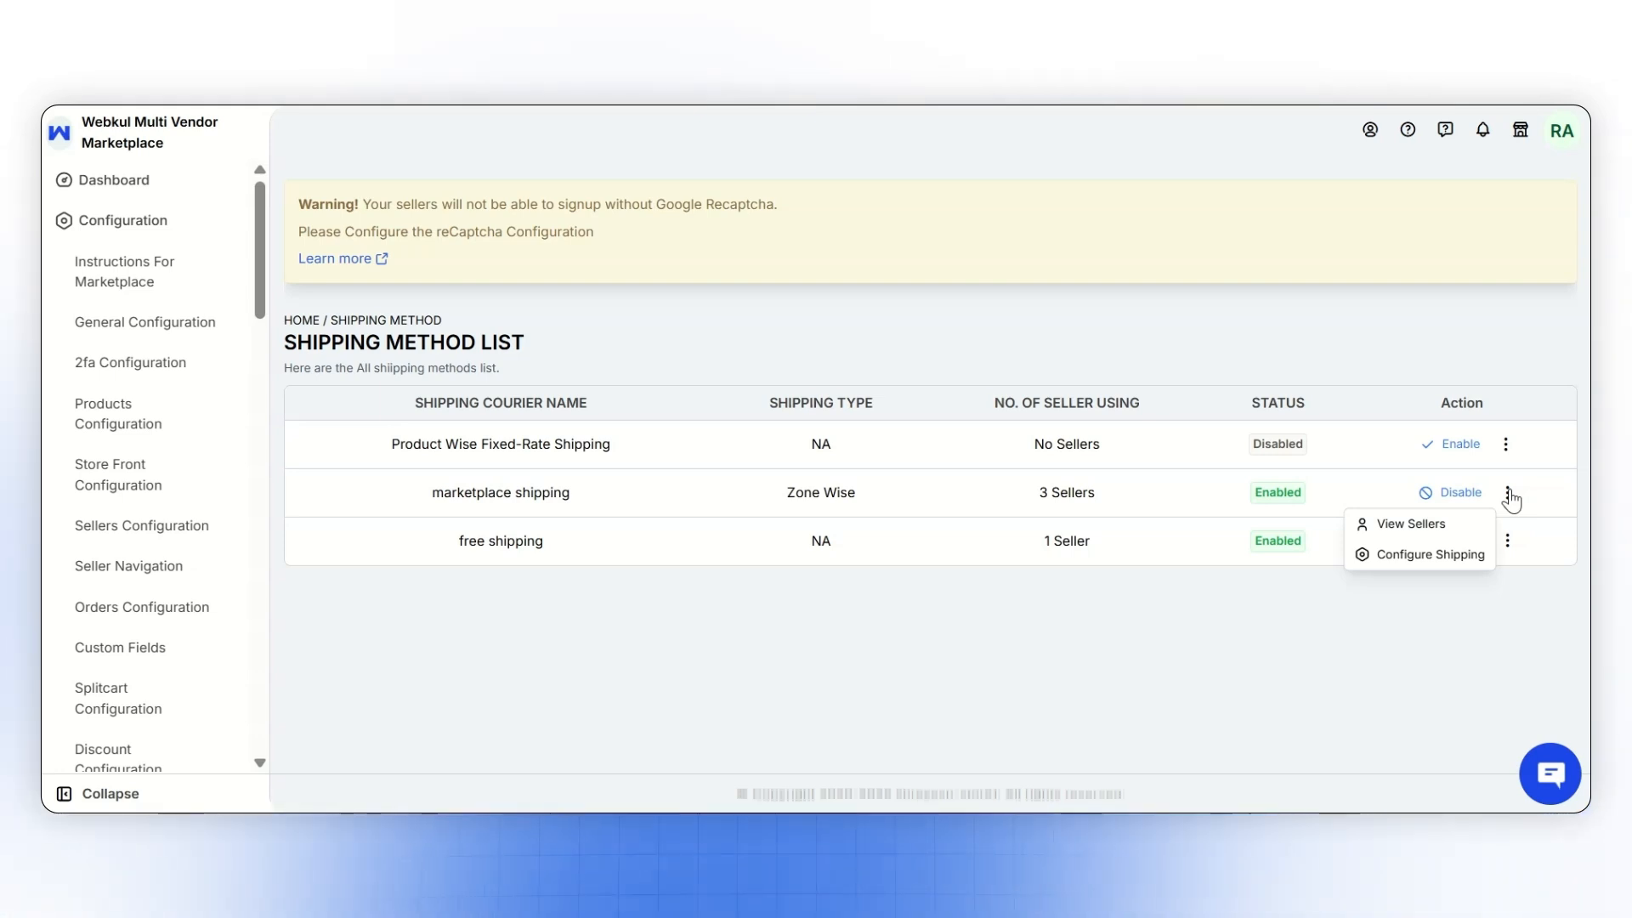
left_click(1420, 682)
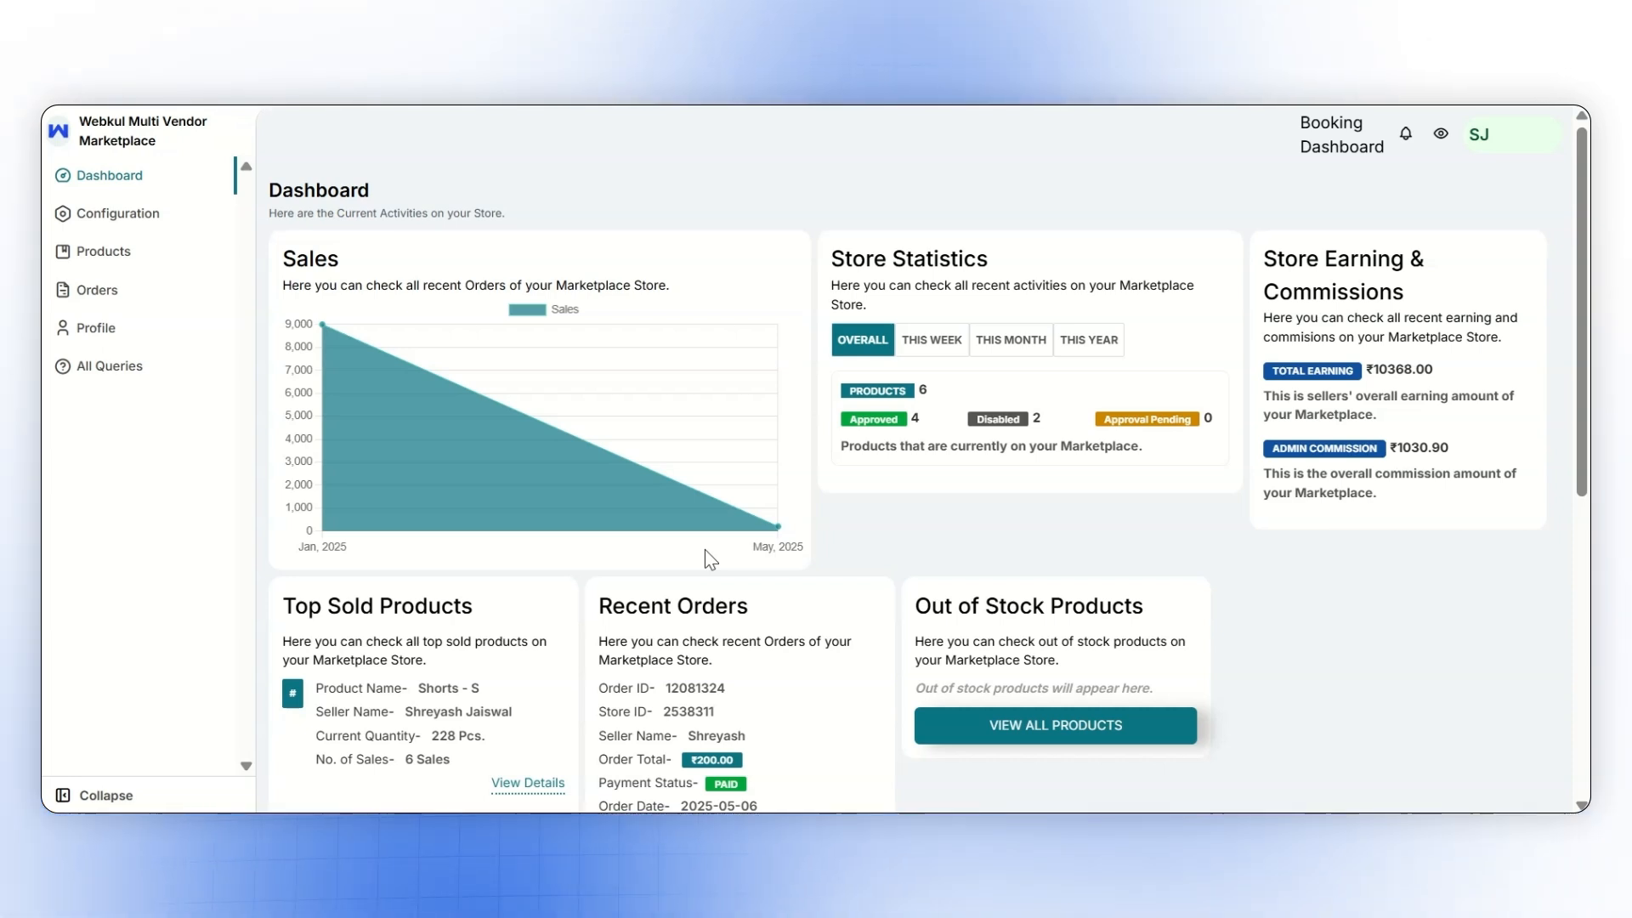
- In the seller dashboard, open Marketplace Shipping Configuration and save it with the shipping status enabled
left_click(161, 217)
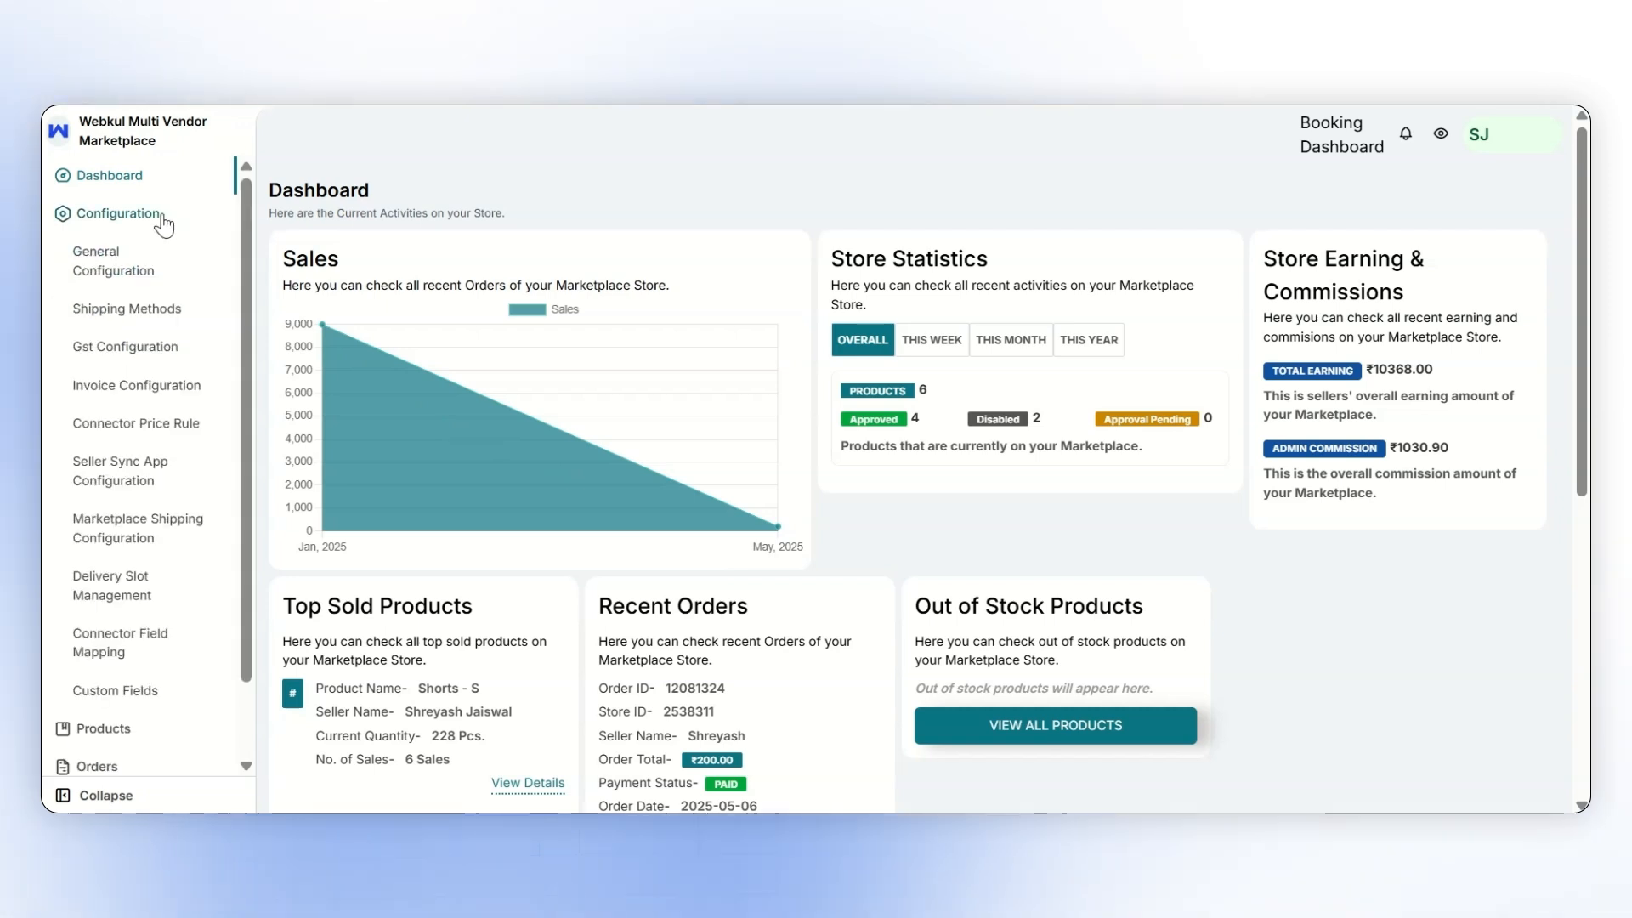
left_click(153, 524)
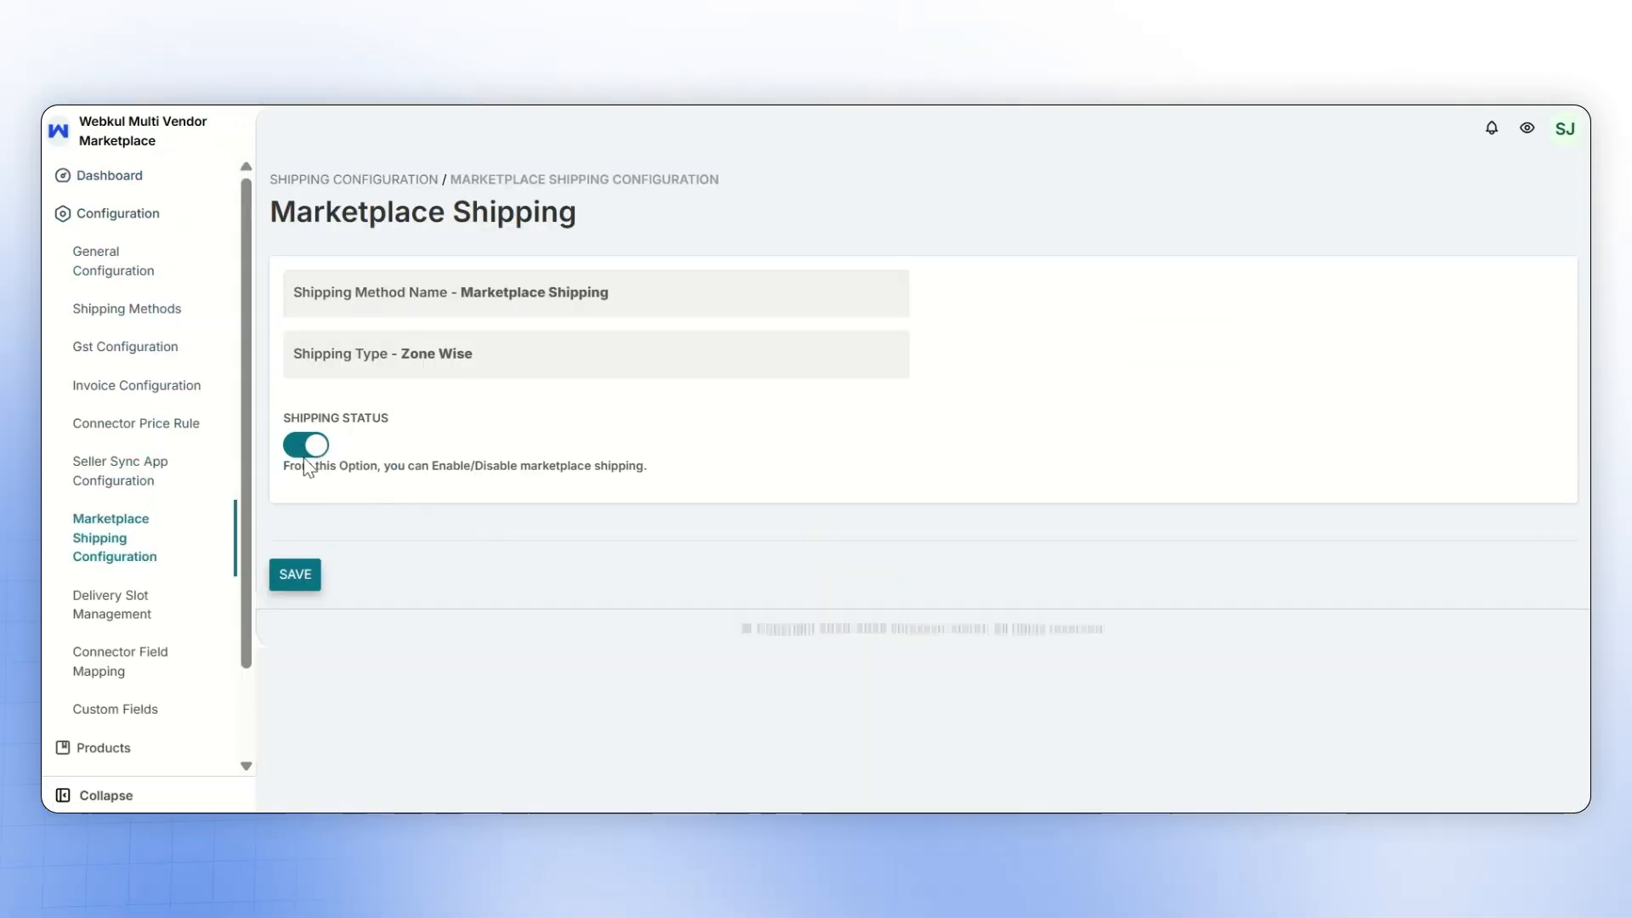
left_click(299, 577)
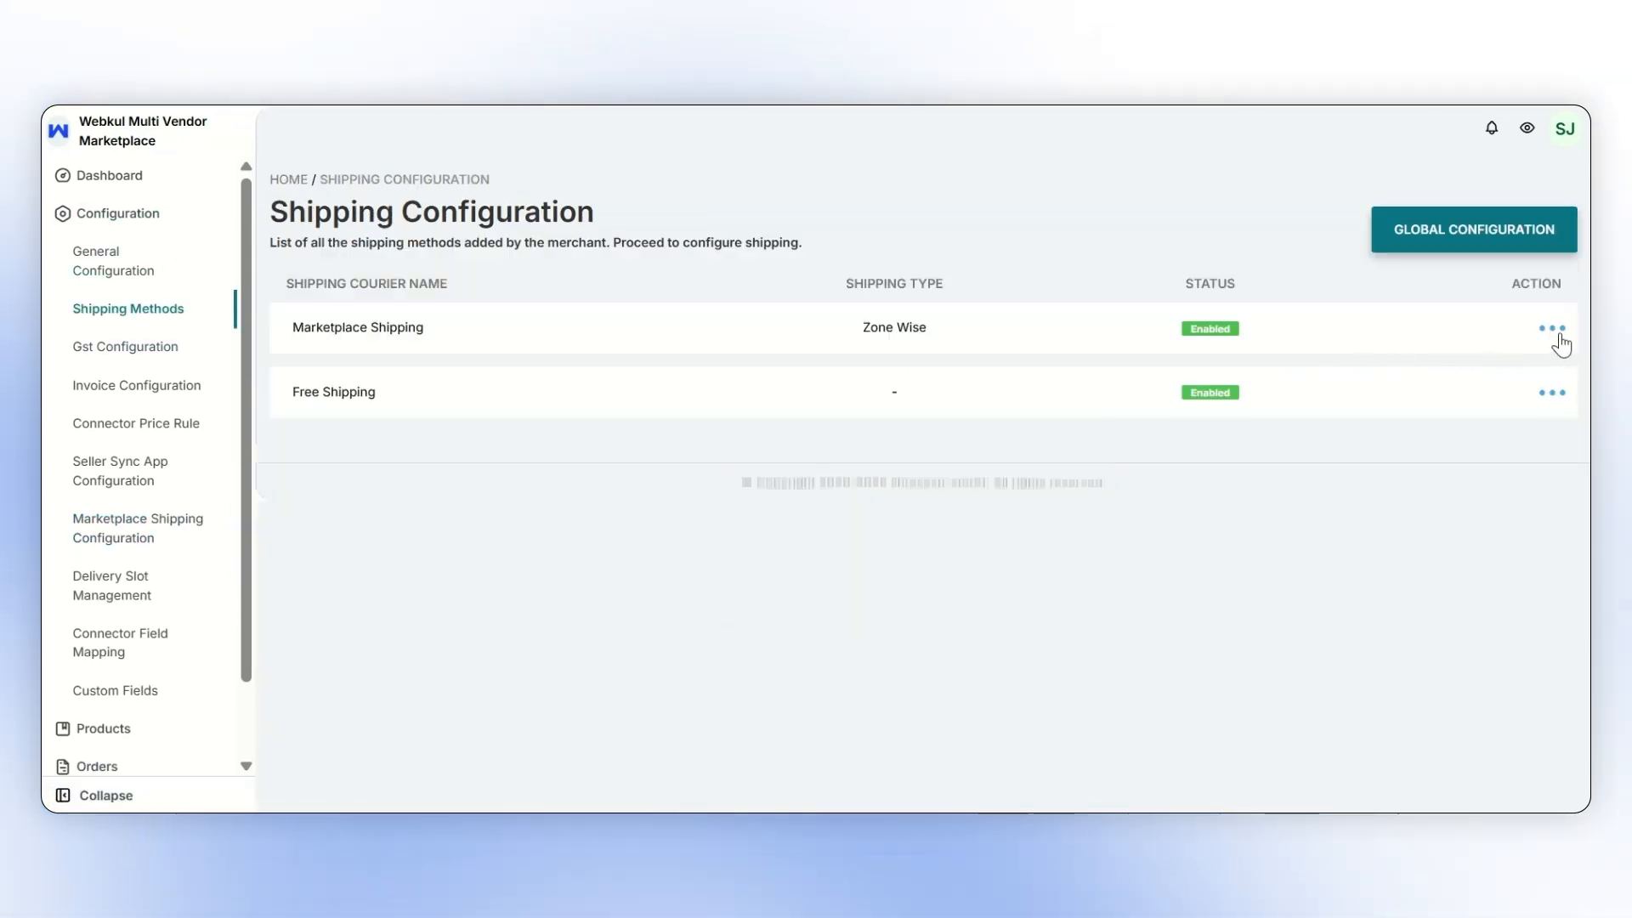
- Open the seller's Marketplace Shipping method details, go to its shipping ranges, and save a new price-based range
left_click(1552, 333)
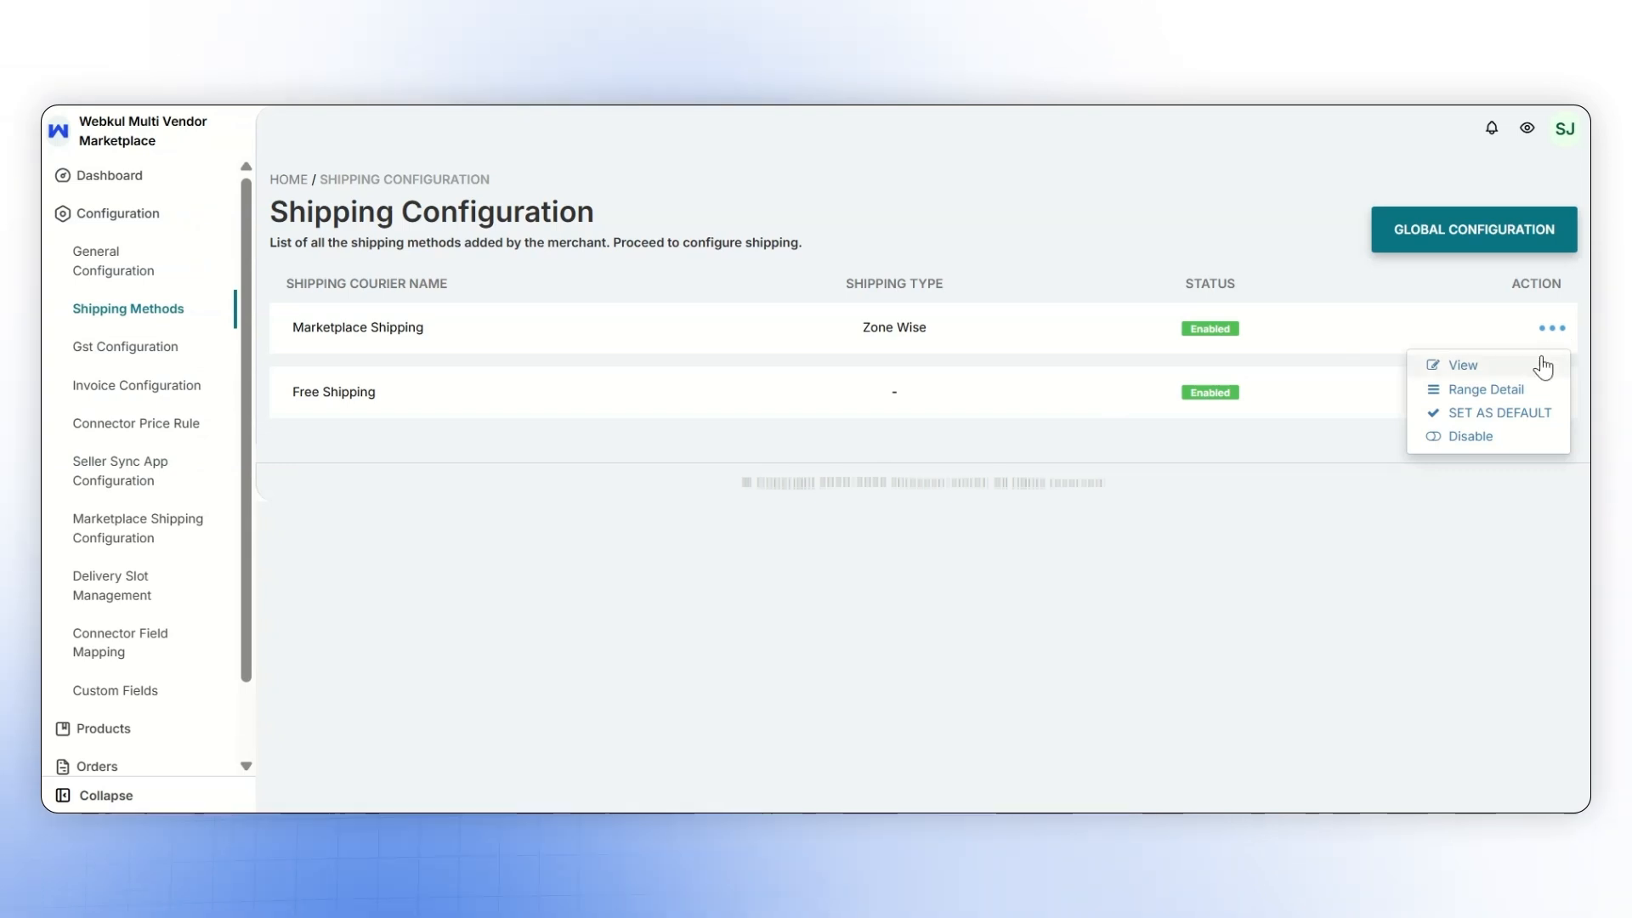
left_click(1543, 366)
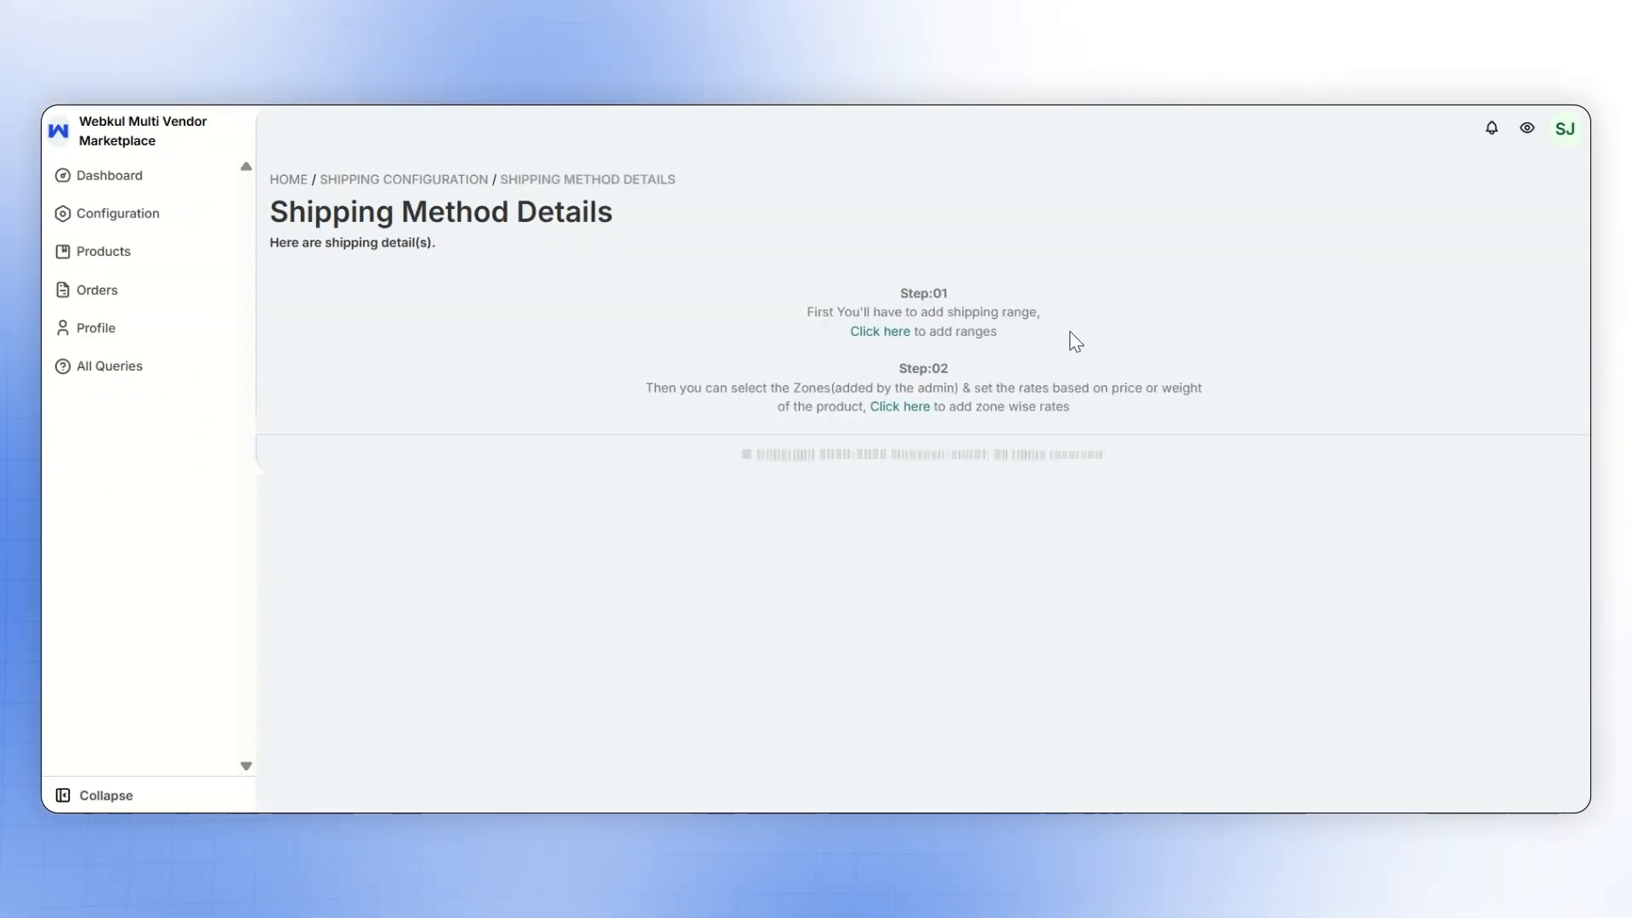
left_click(884, 332)
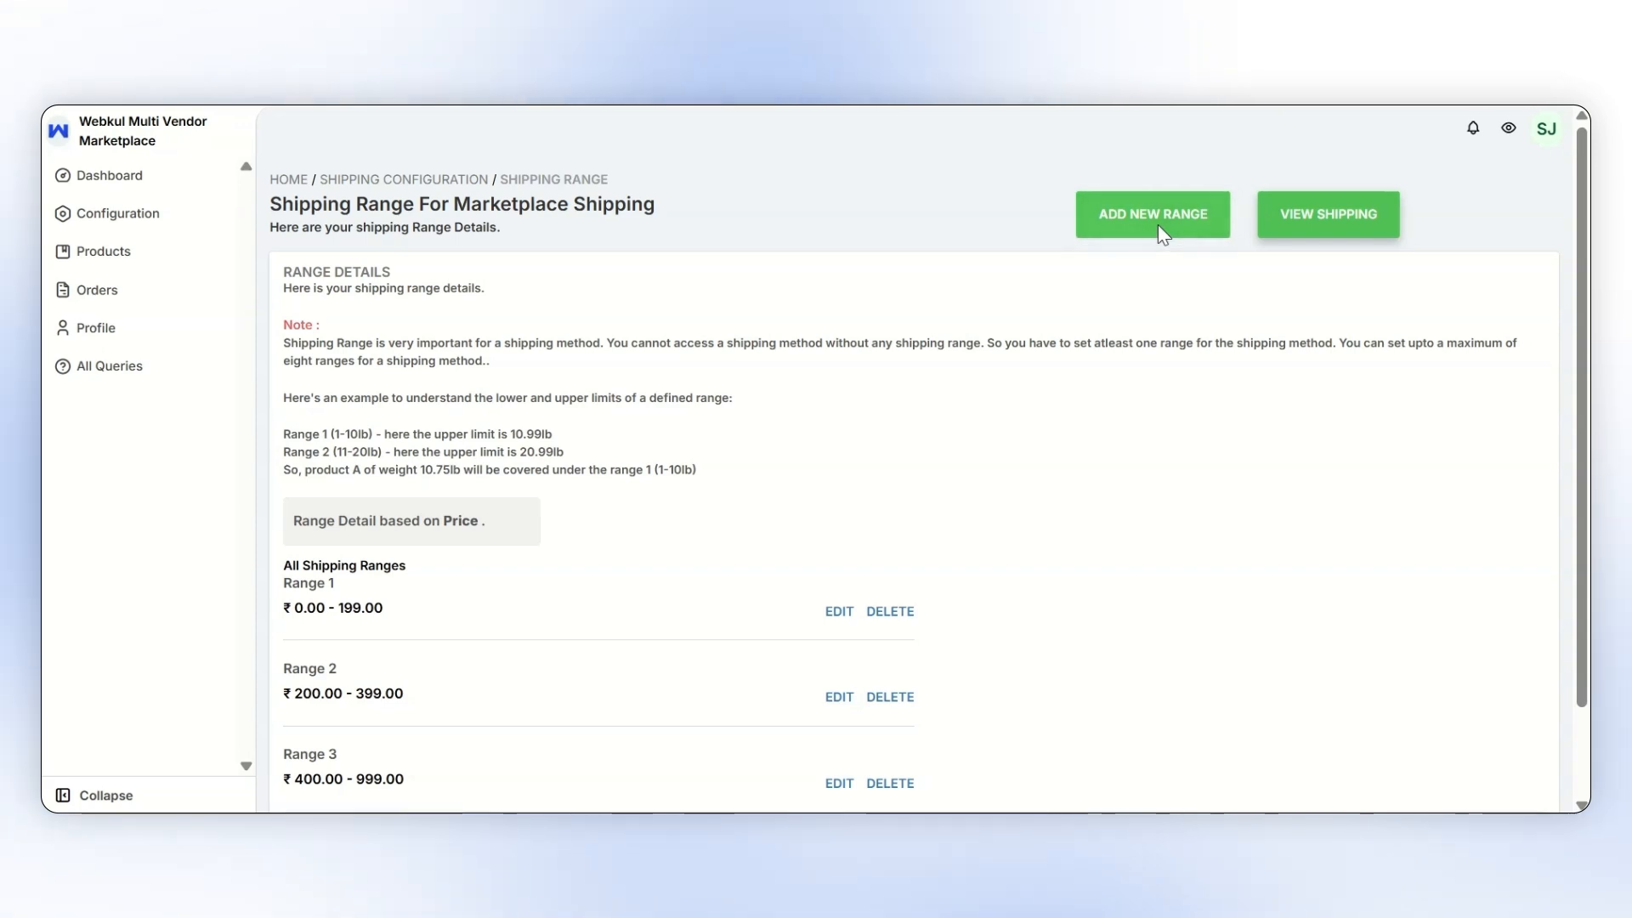
left_click(1156, 223)
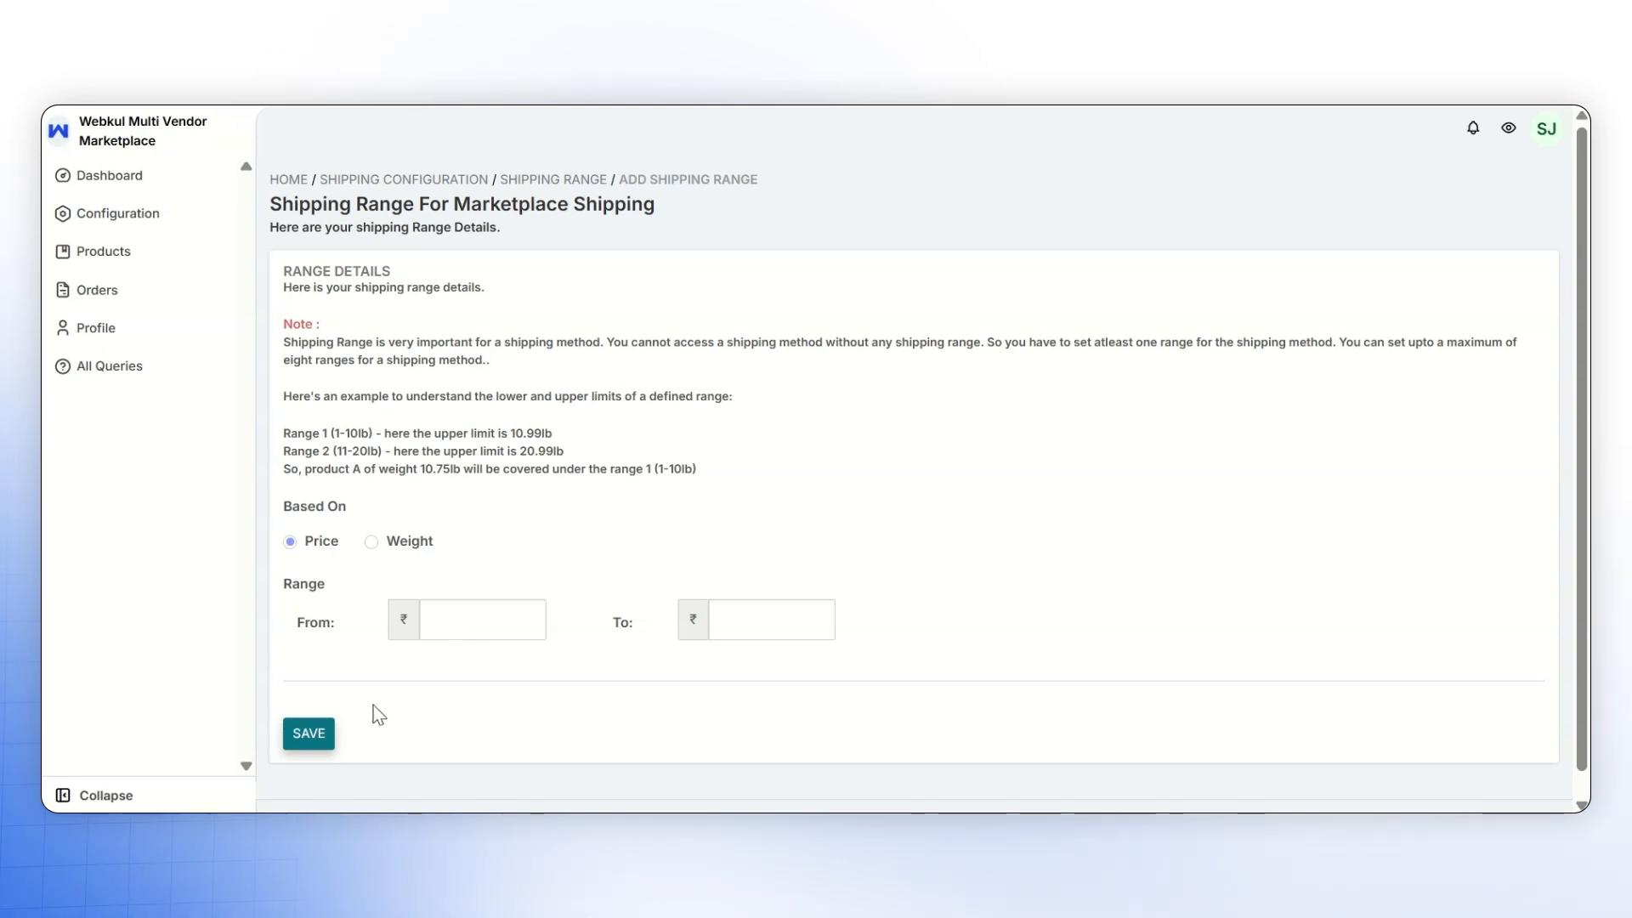
left_click(309, 731)
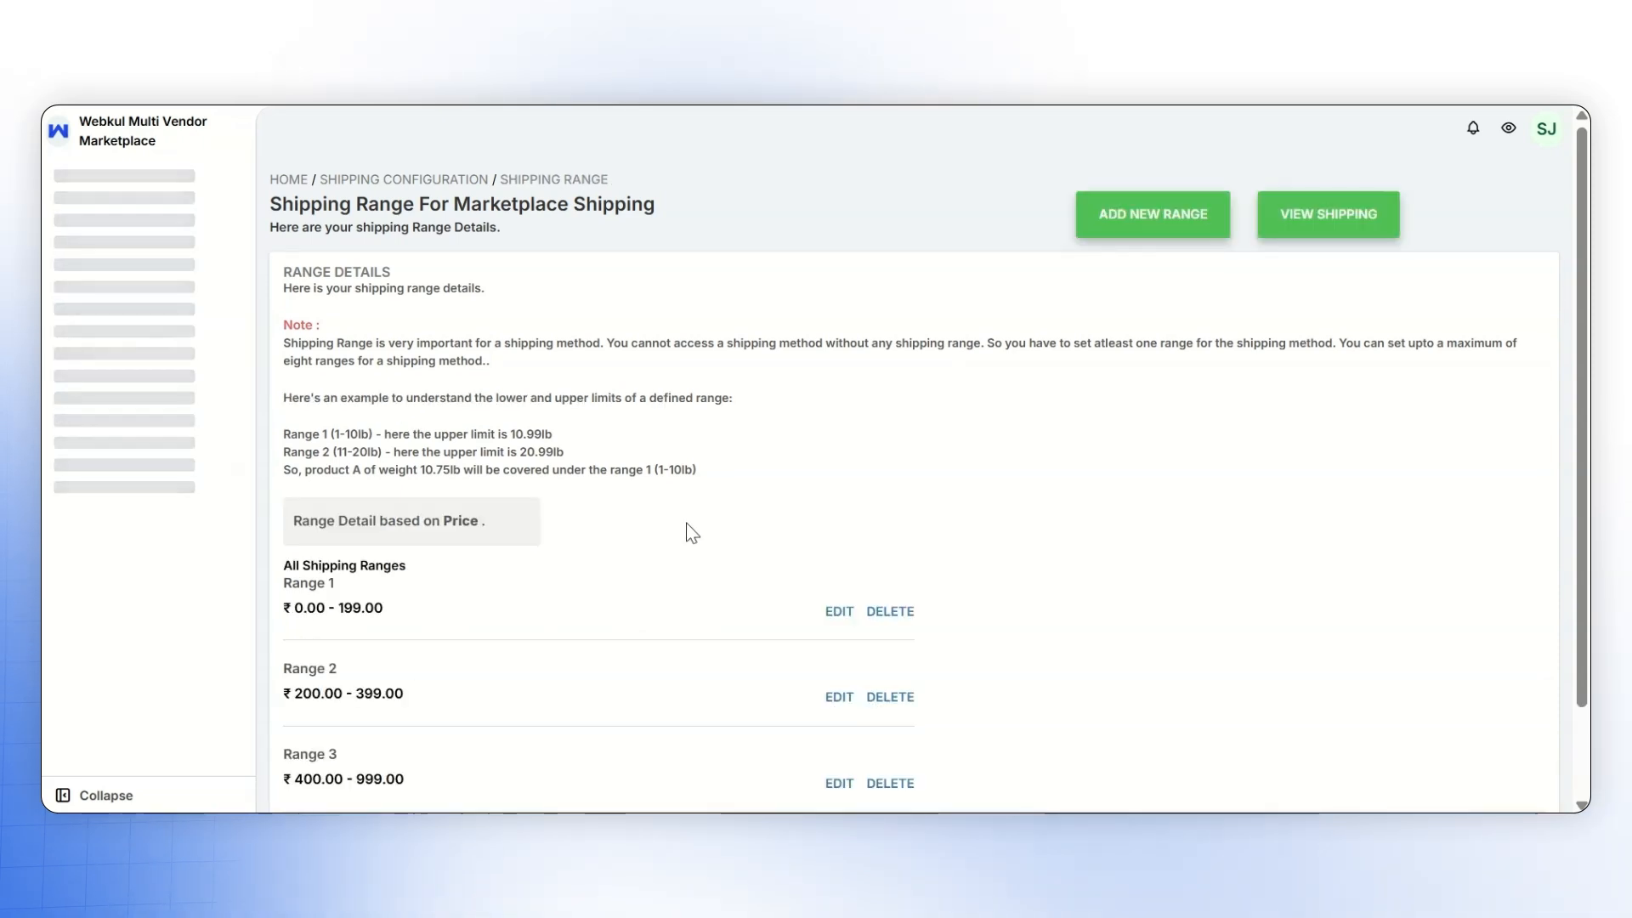
- Add the Asia zone with 15 delivery days and range prices ₹60, ₹40 and ₹30, save it, and view its available actions
left_click(1329, 229)
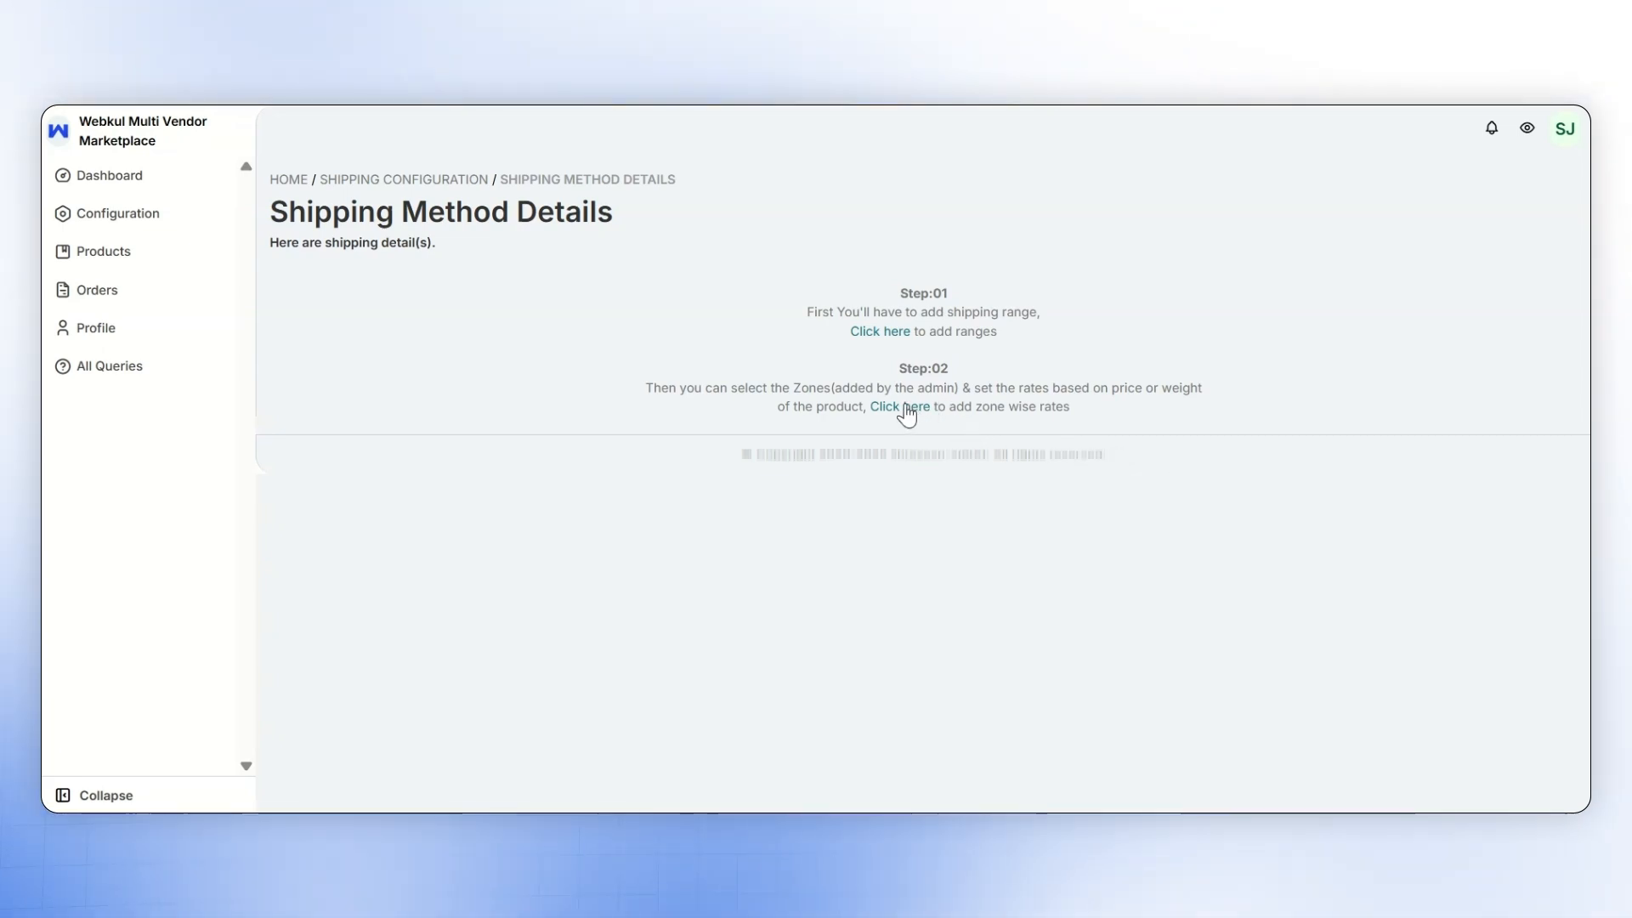
left_click(906, 408)
left_click(553, 340)
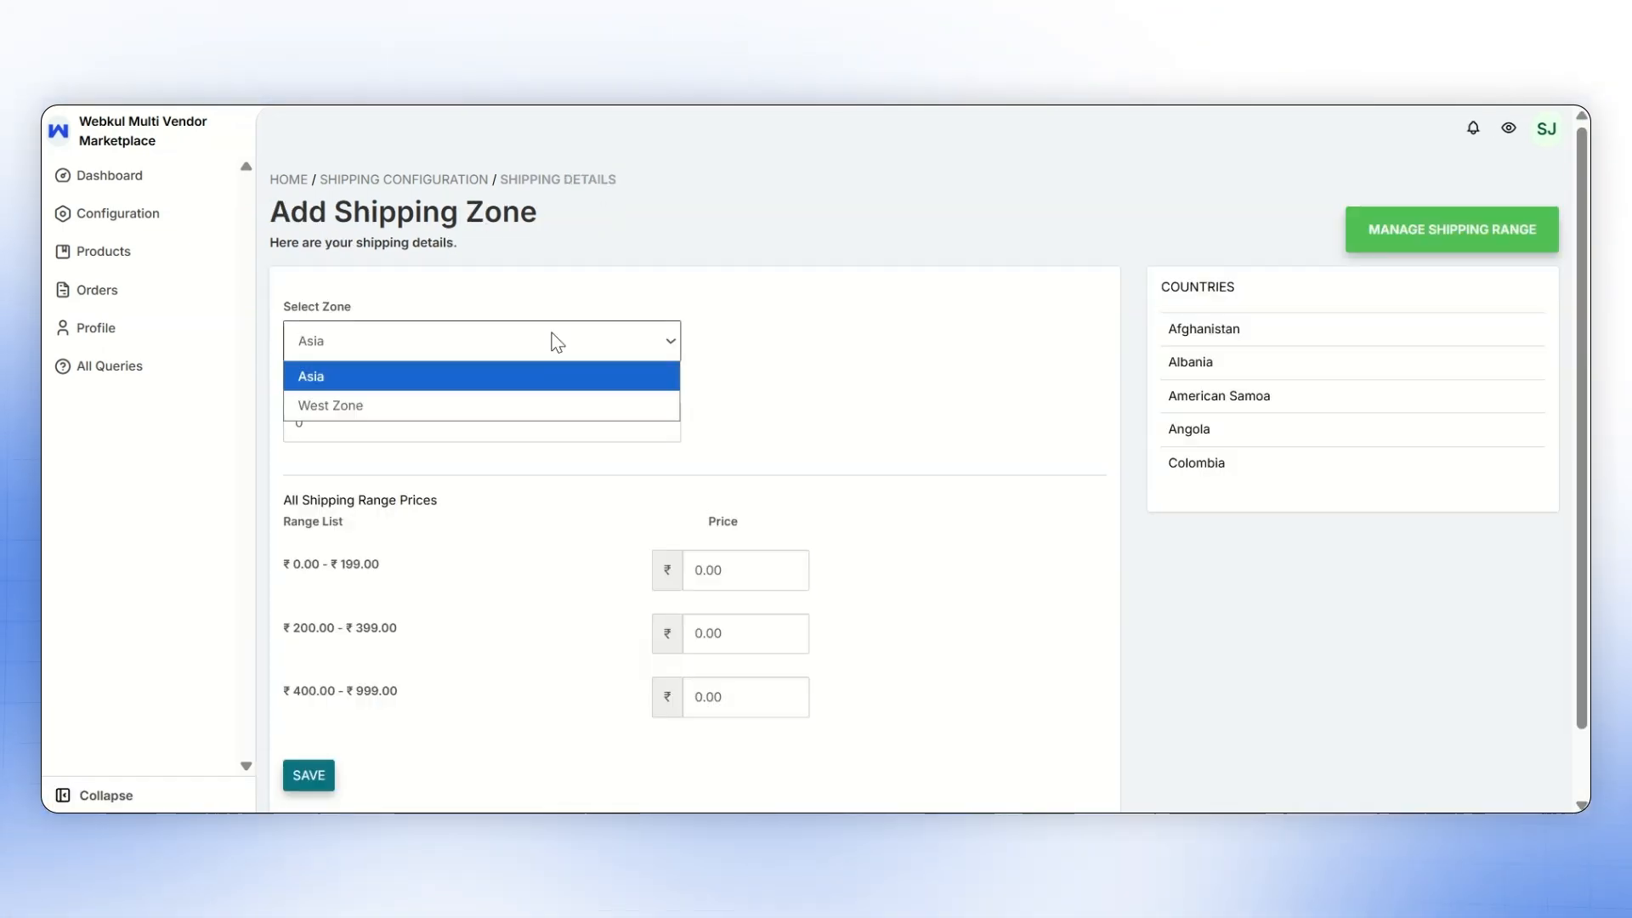
left_click(554, 375)
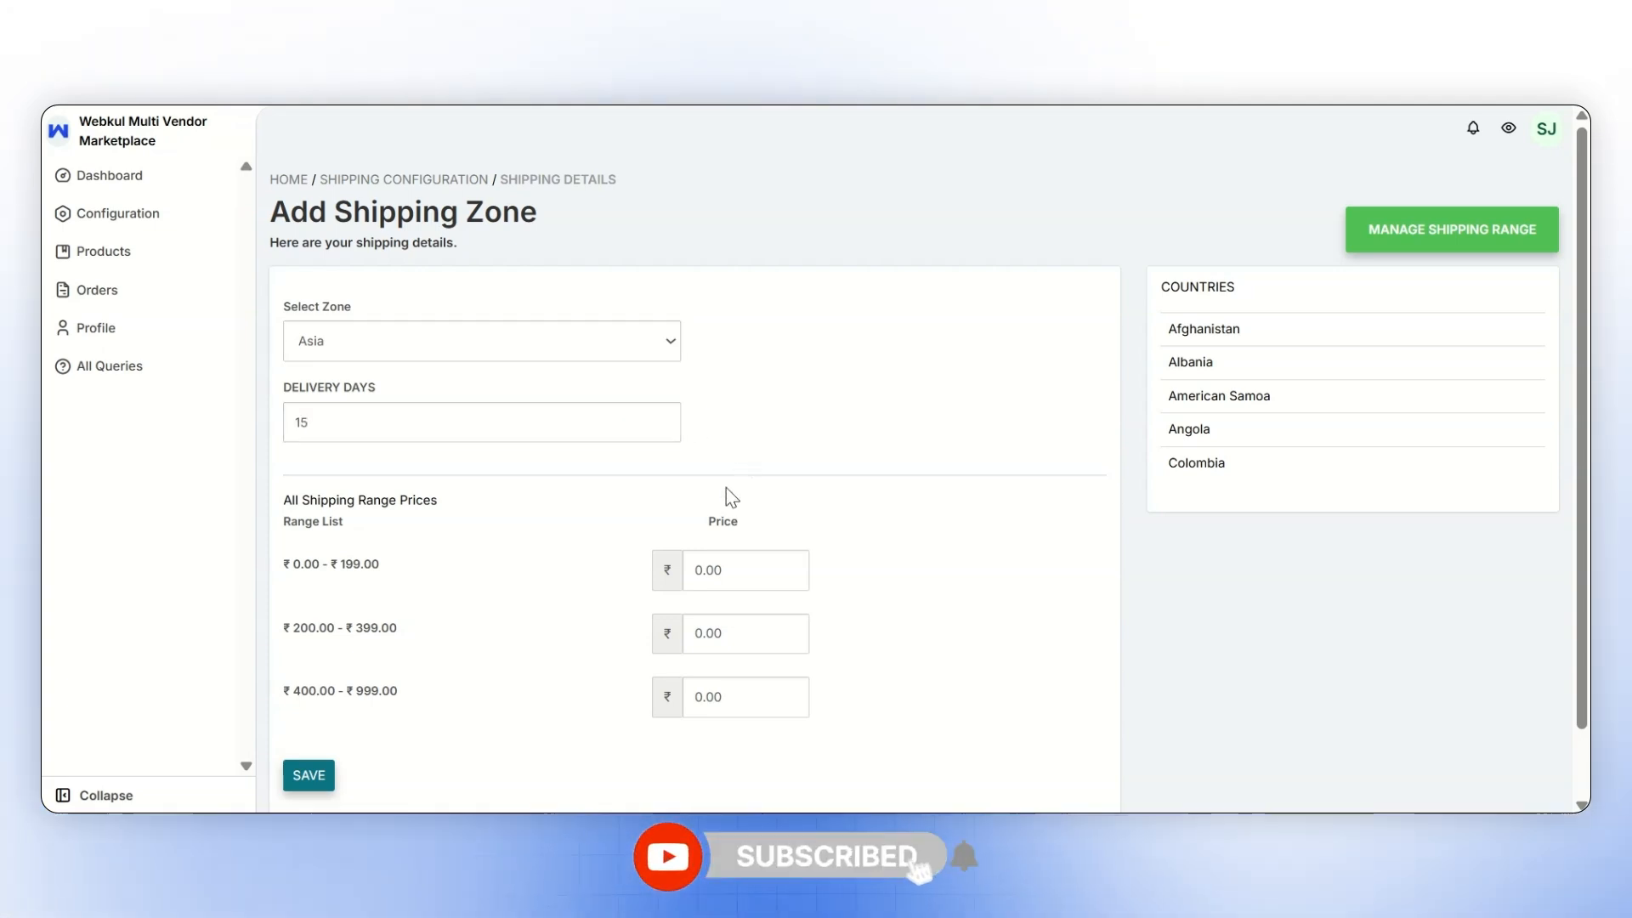
left_click(738, 567)
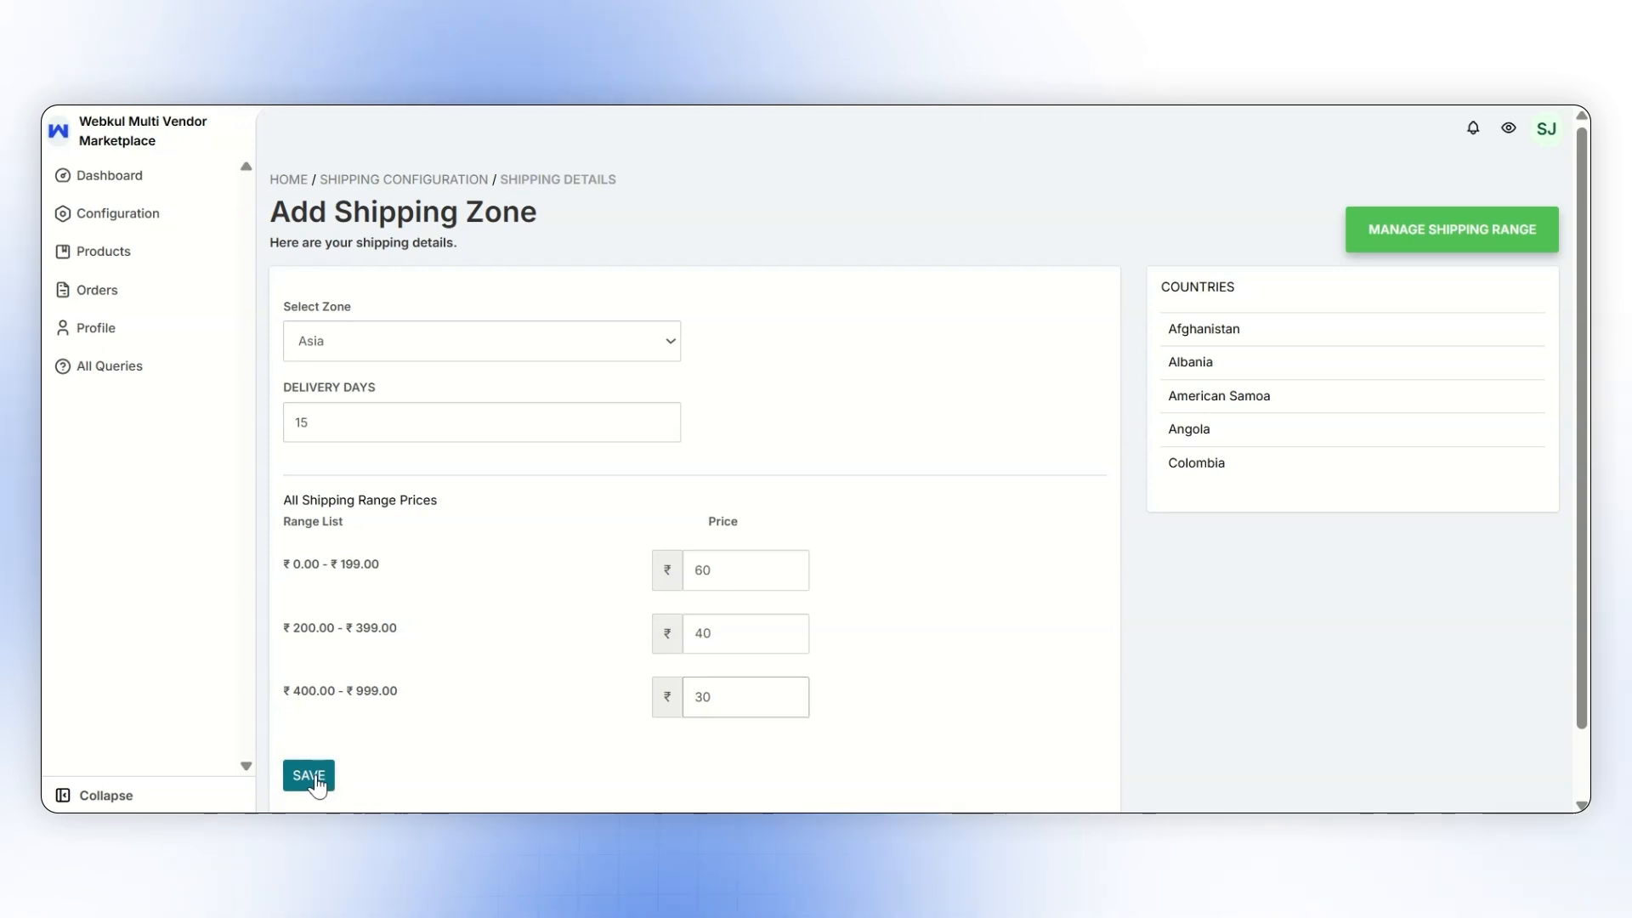
left_click(311, 776)
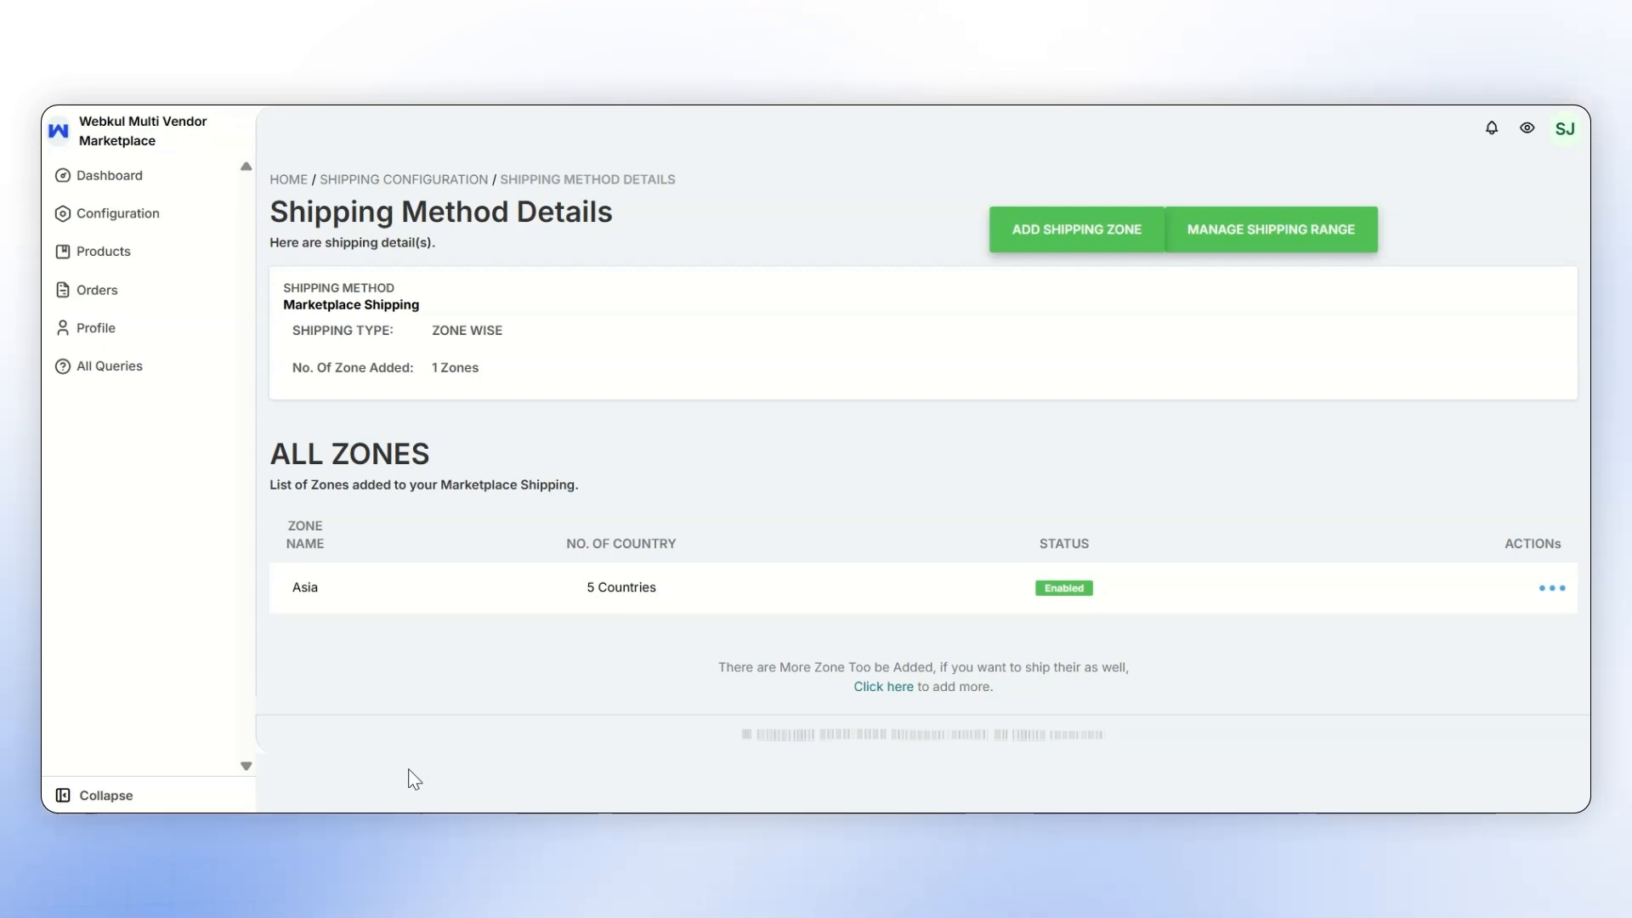
left_click(1544, 591)
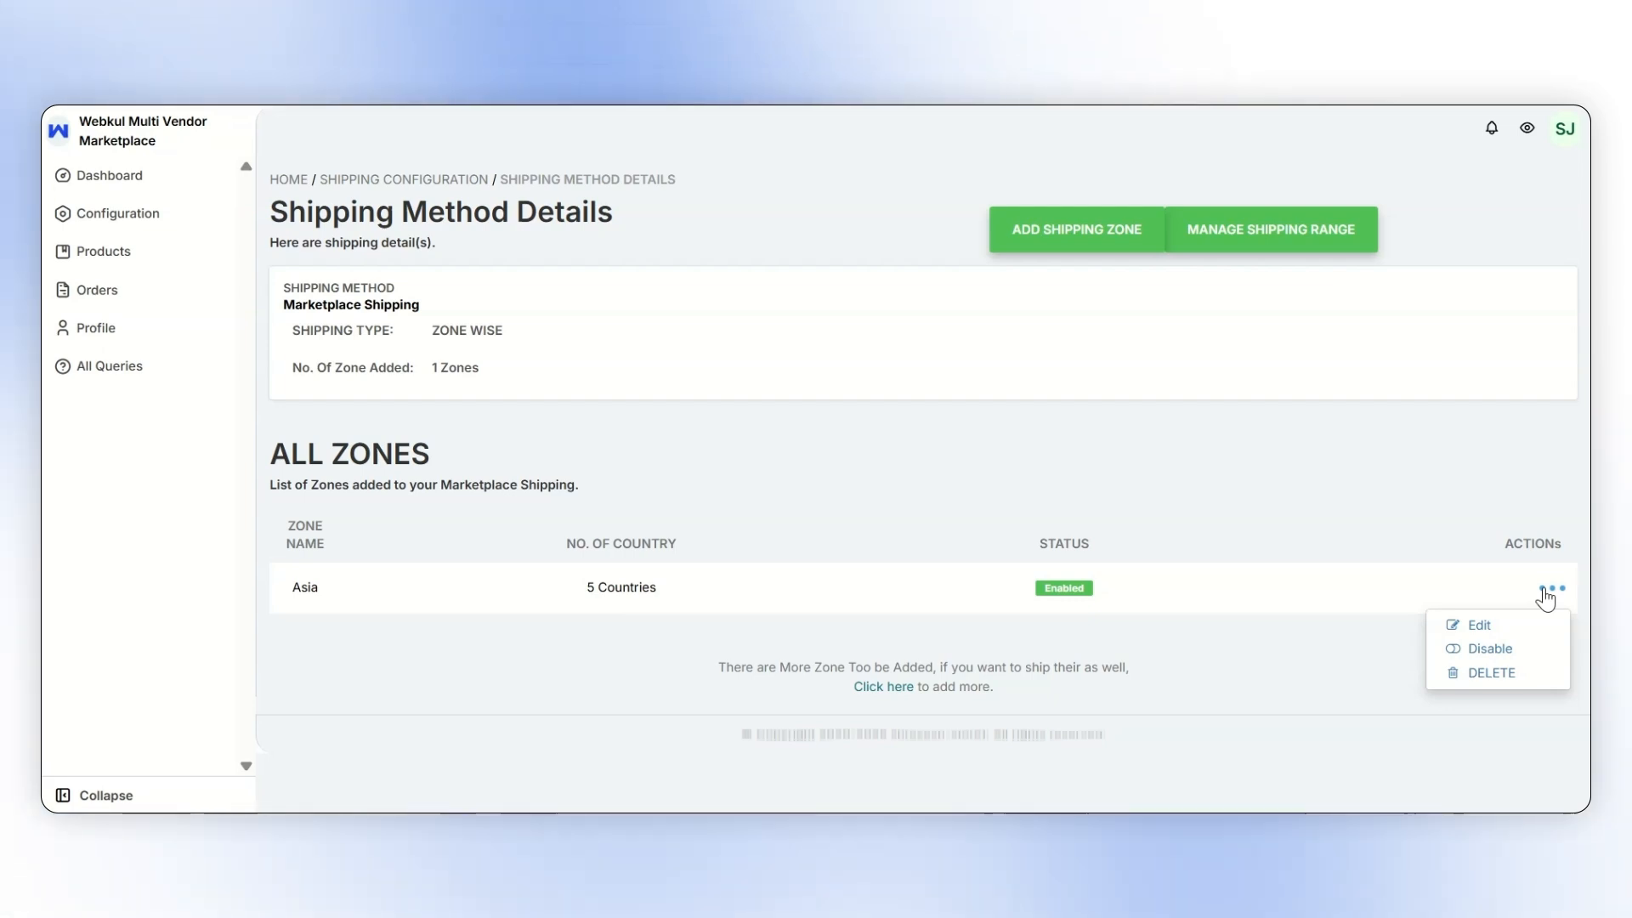
left_click(1394, 656)
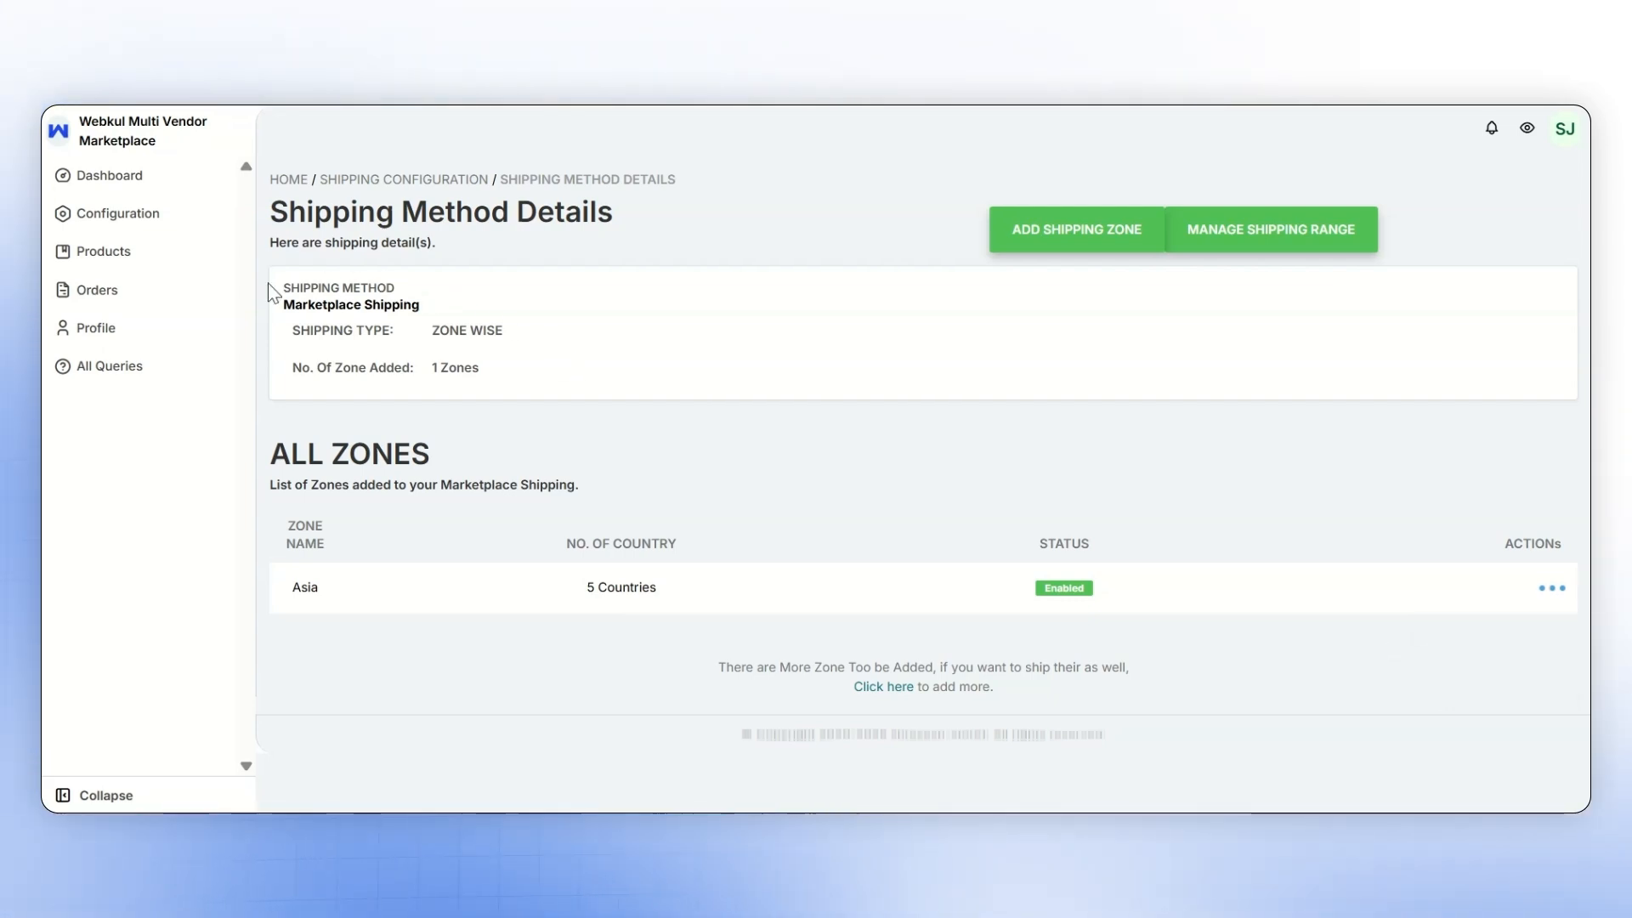
- Start adding a product from the seller's product listing and view the shipping methods selectable in its shipping details
left_click(143, 255)
left_click(150, 289)
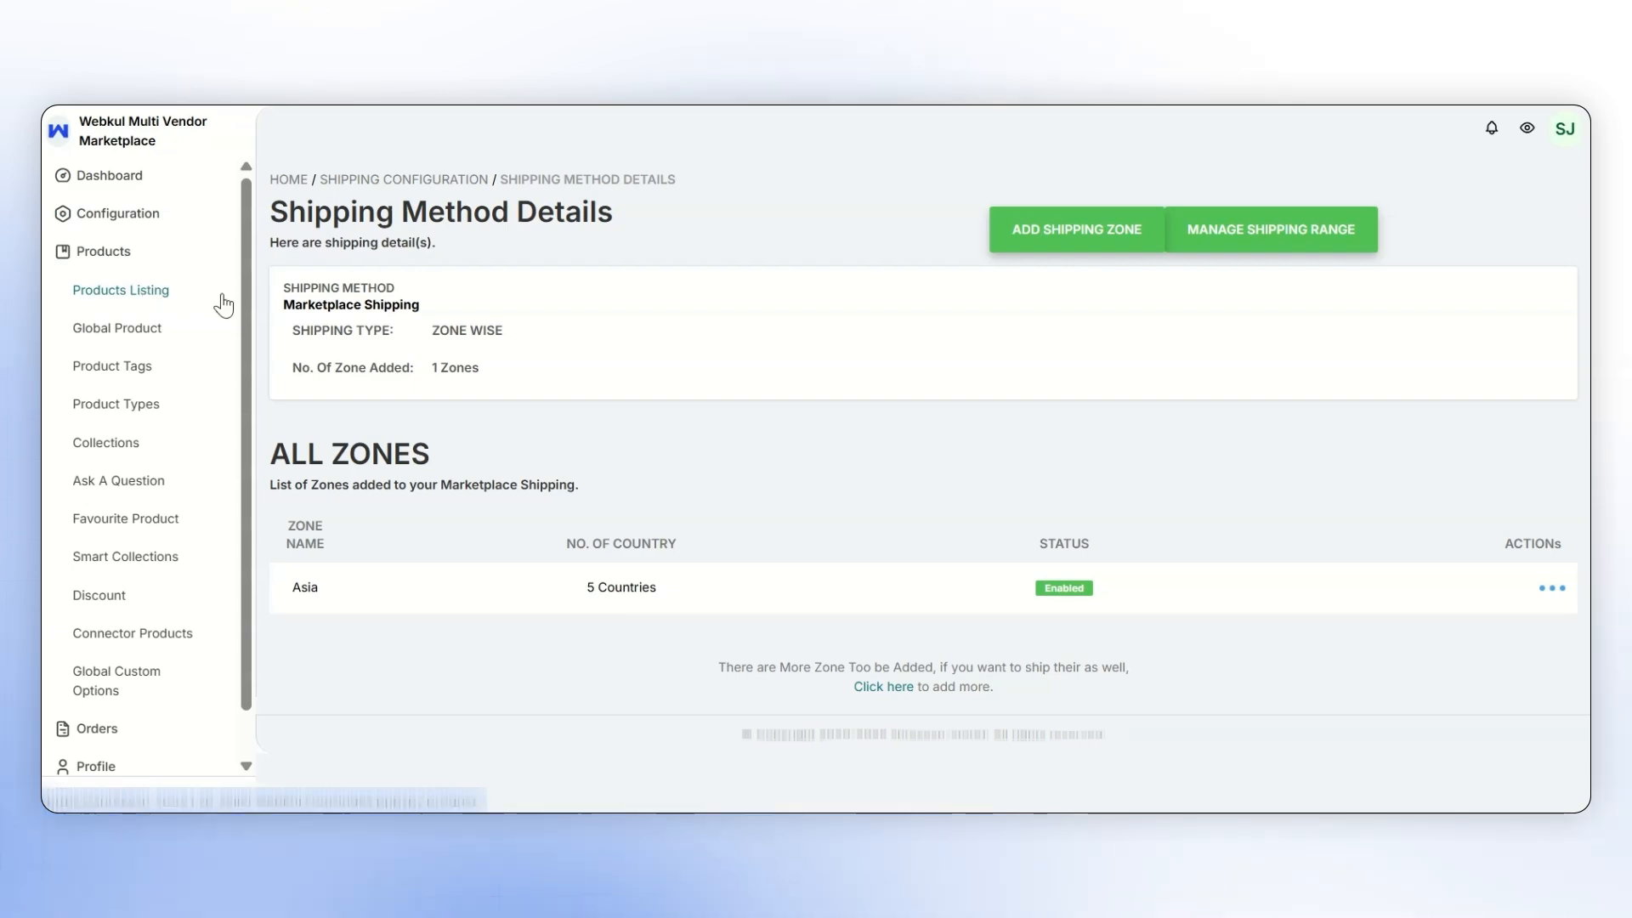
left_click(1526, 198)
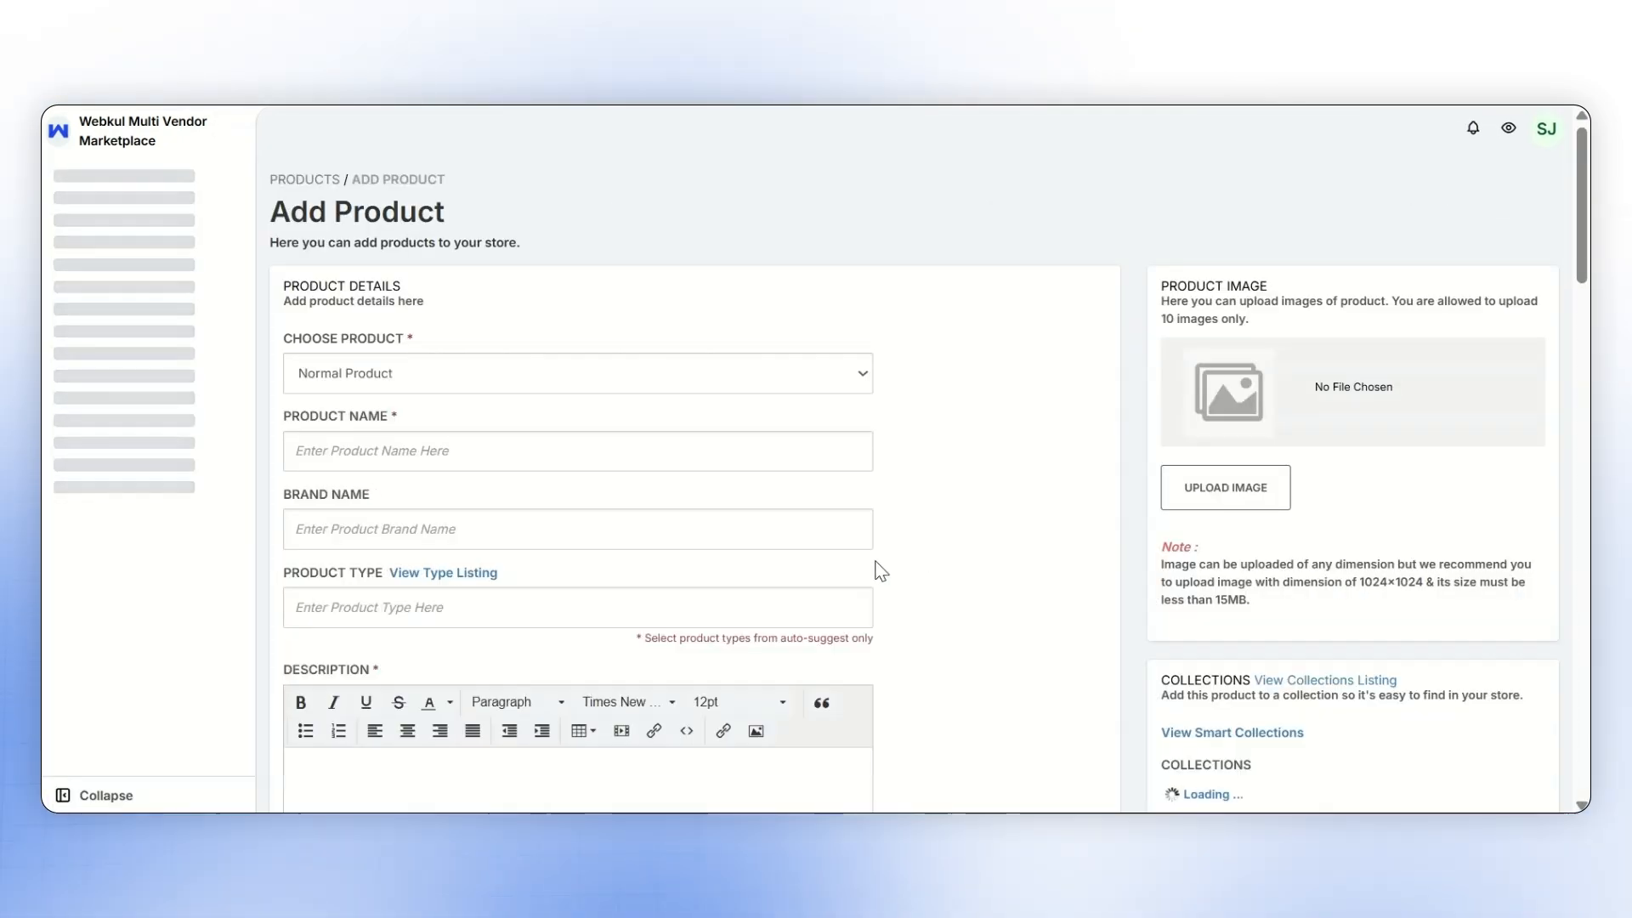
scroll(876, 565, "down", 10)
scroll(875, 567, "down", 1)
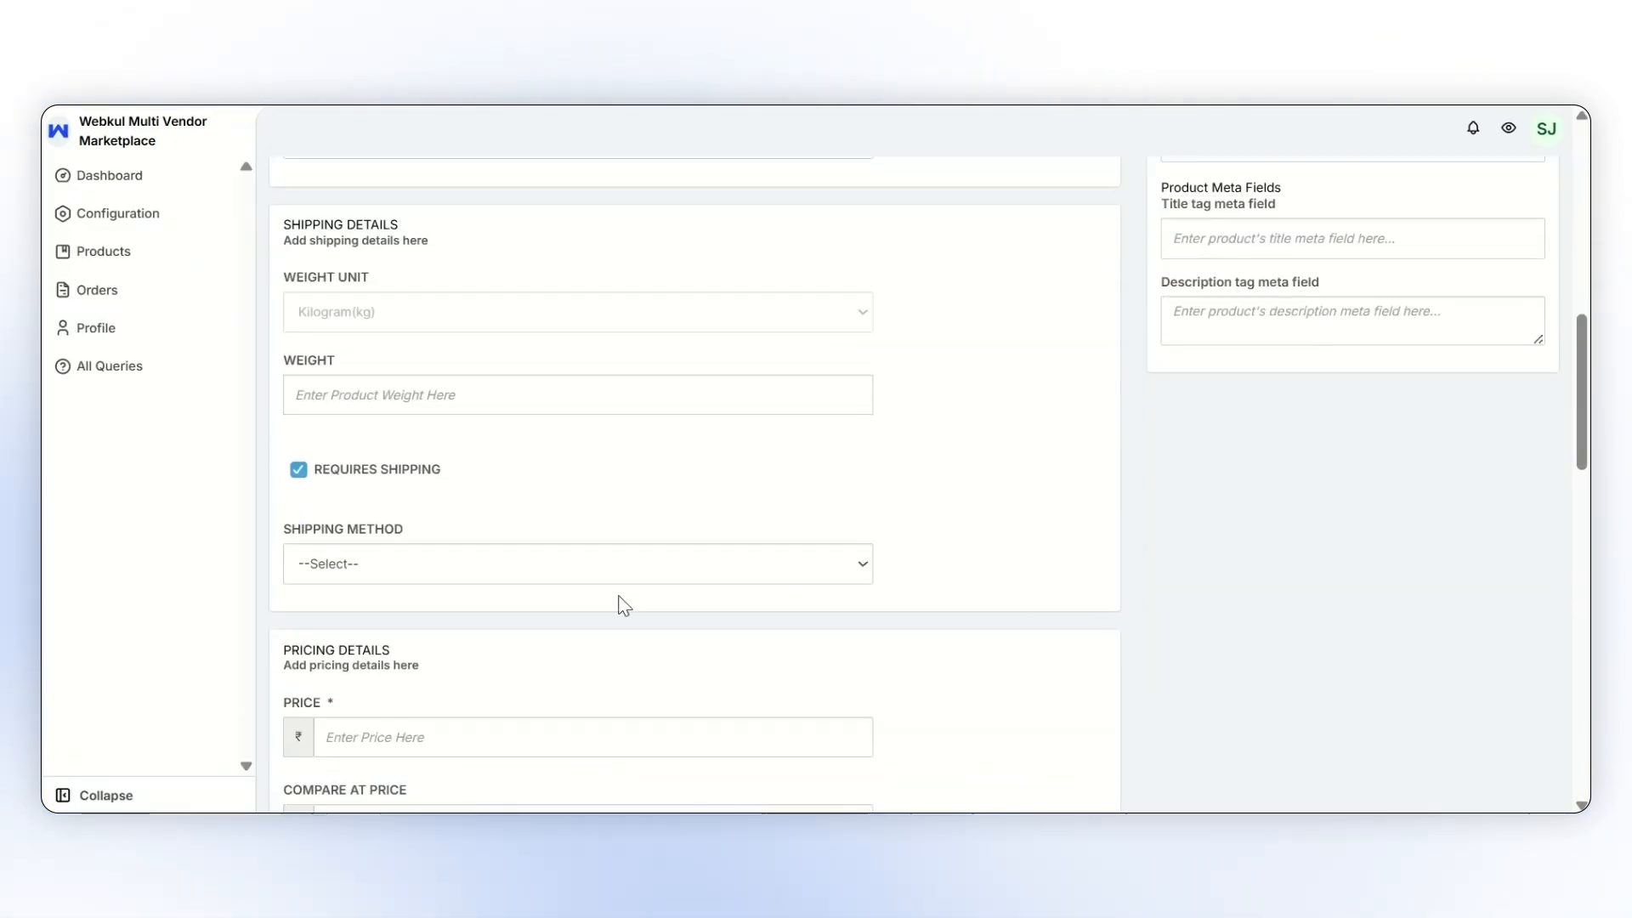
left_click(532, 576)
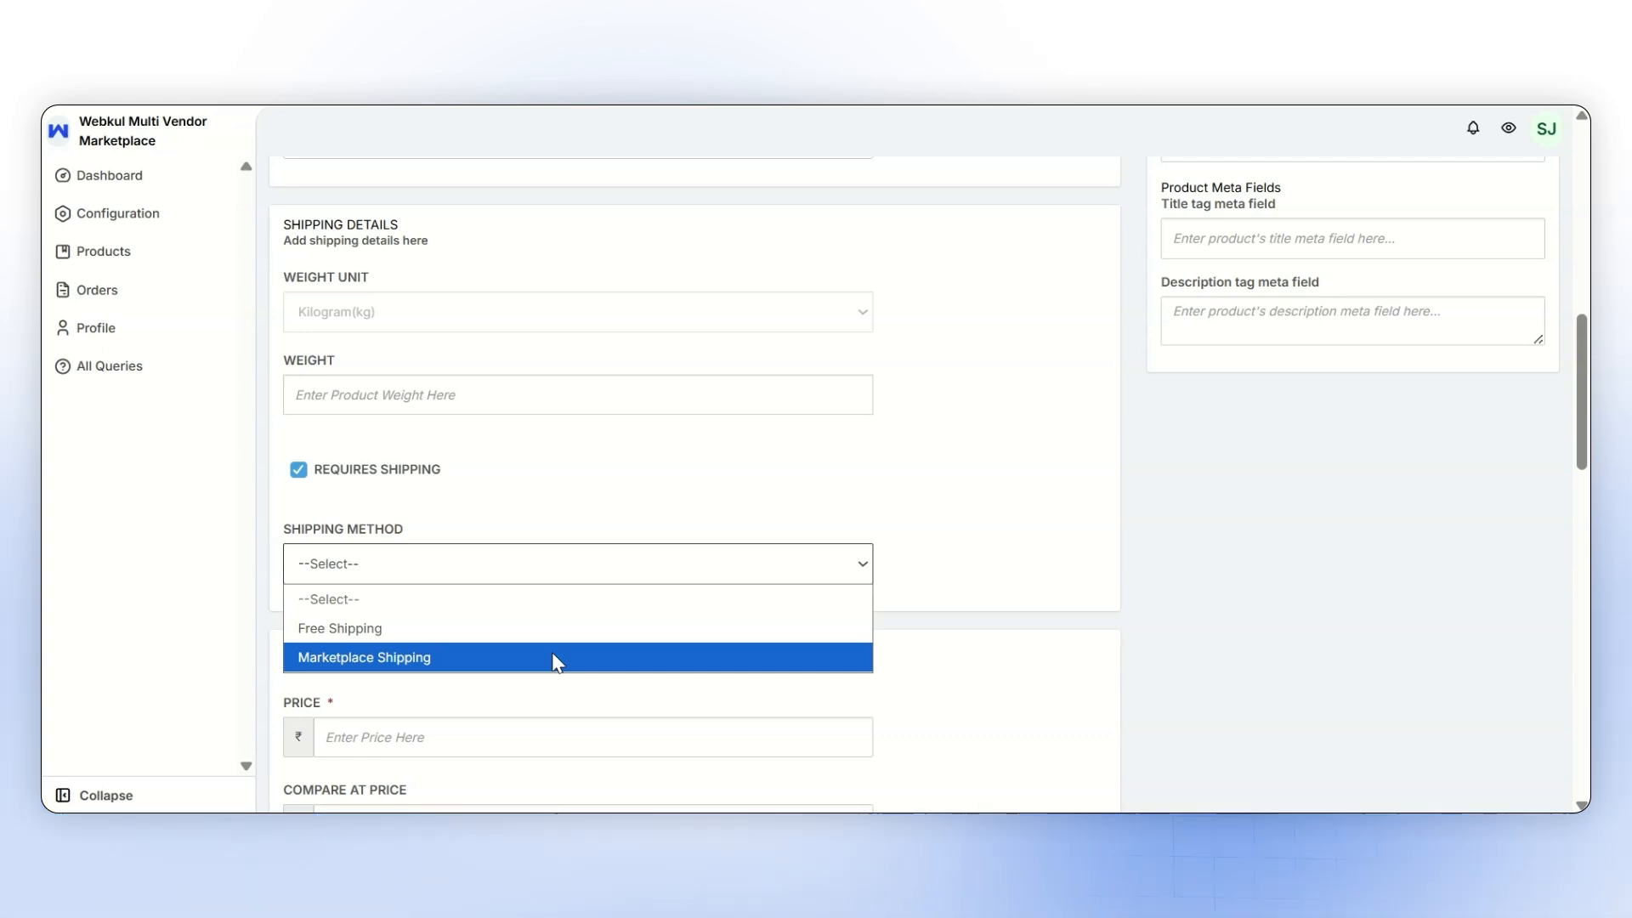
left_click(961, 599)
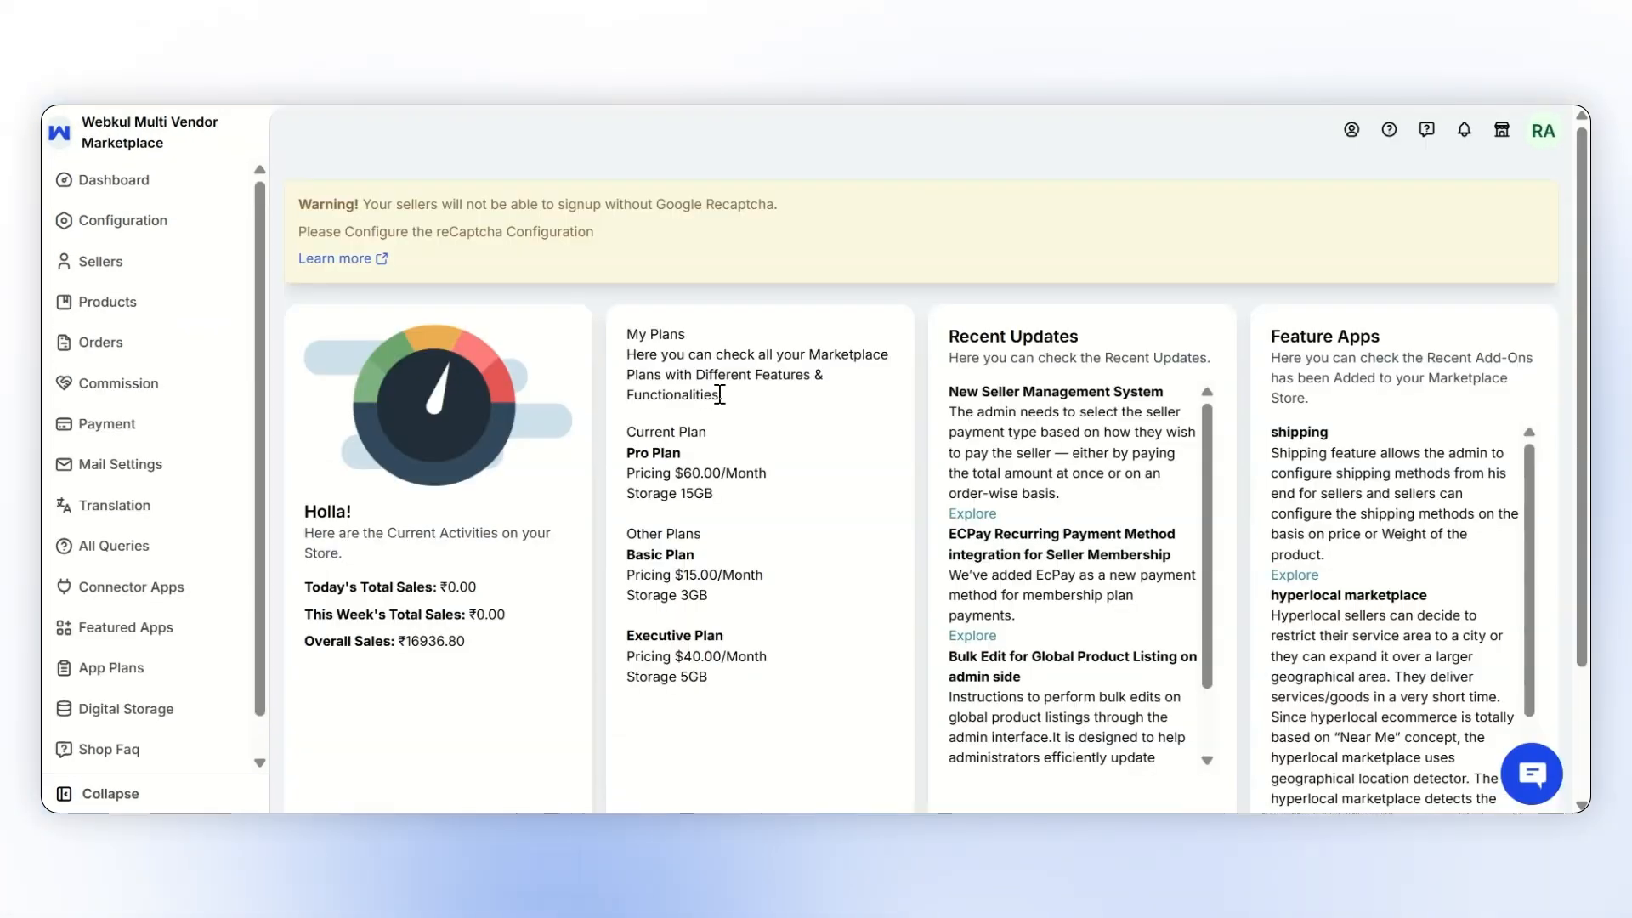
- In the admin panel, open Marketplace Shipping Configuration and set the shipping mode to Create Multiple Shipping
left_click(200, 226)
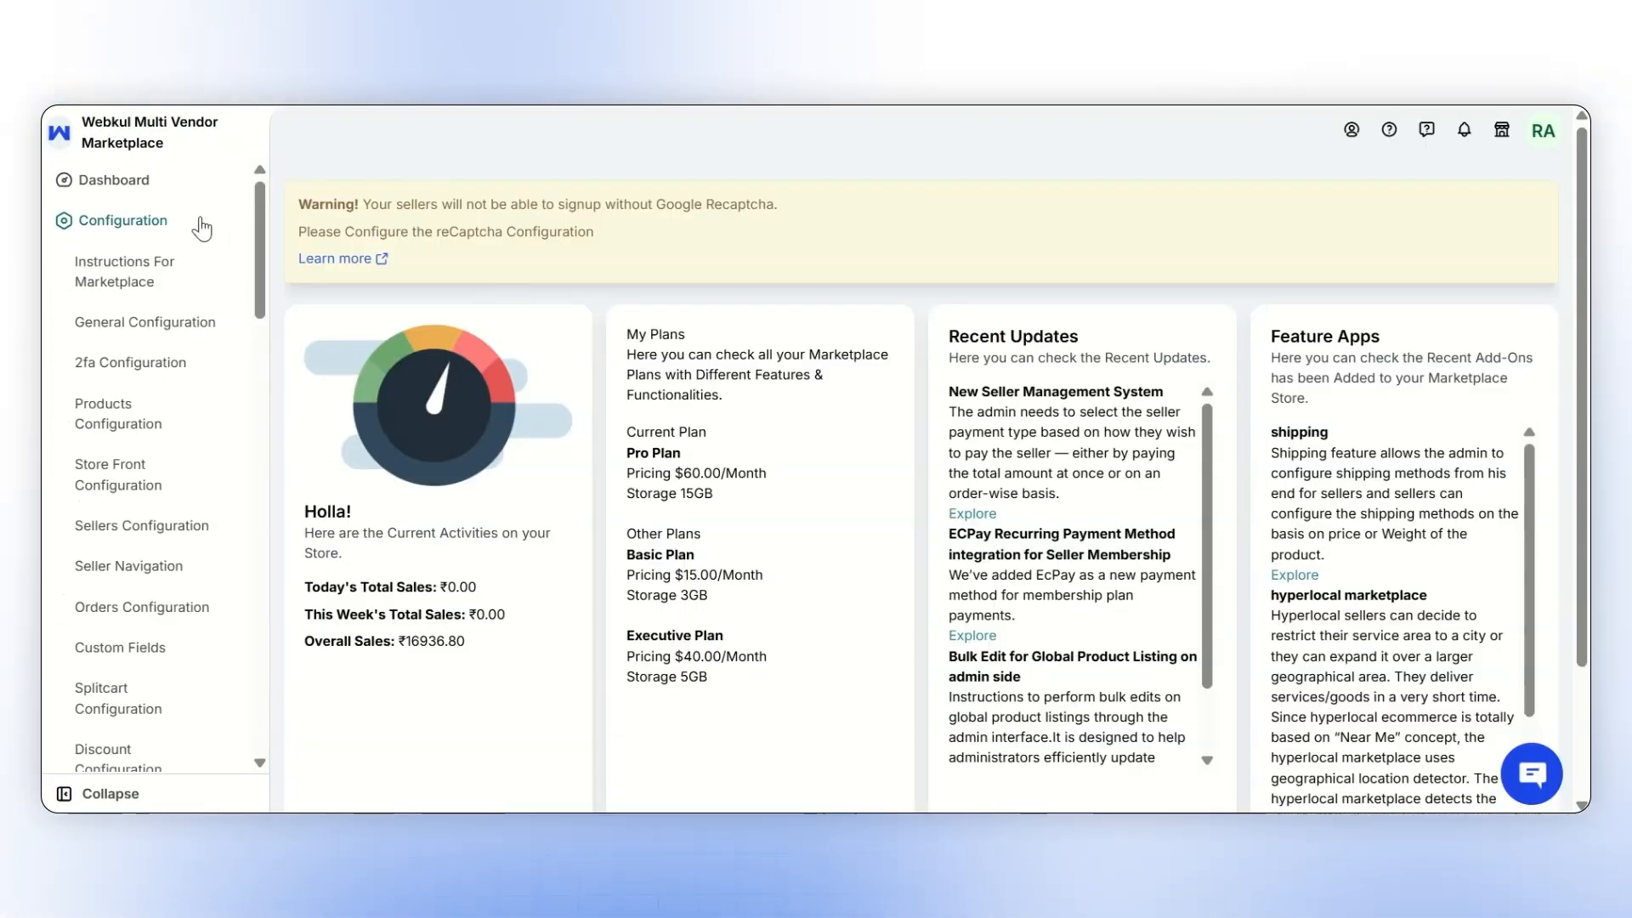
scroll(176, 331, "down", 5)
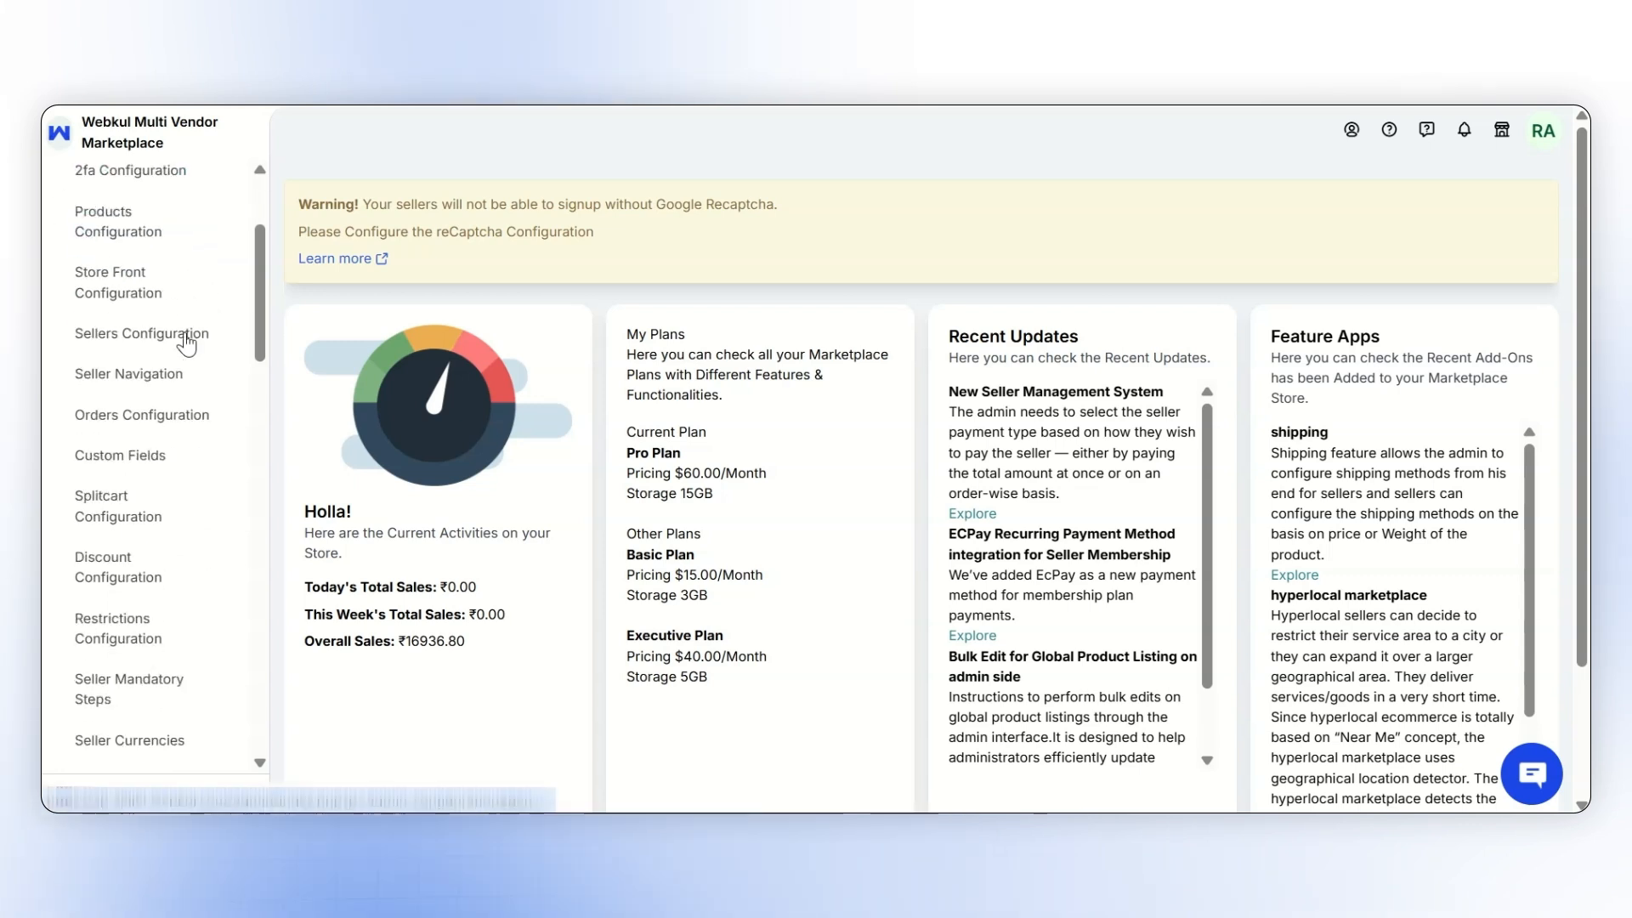
left_click(170, 537)
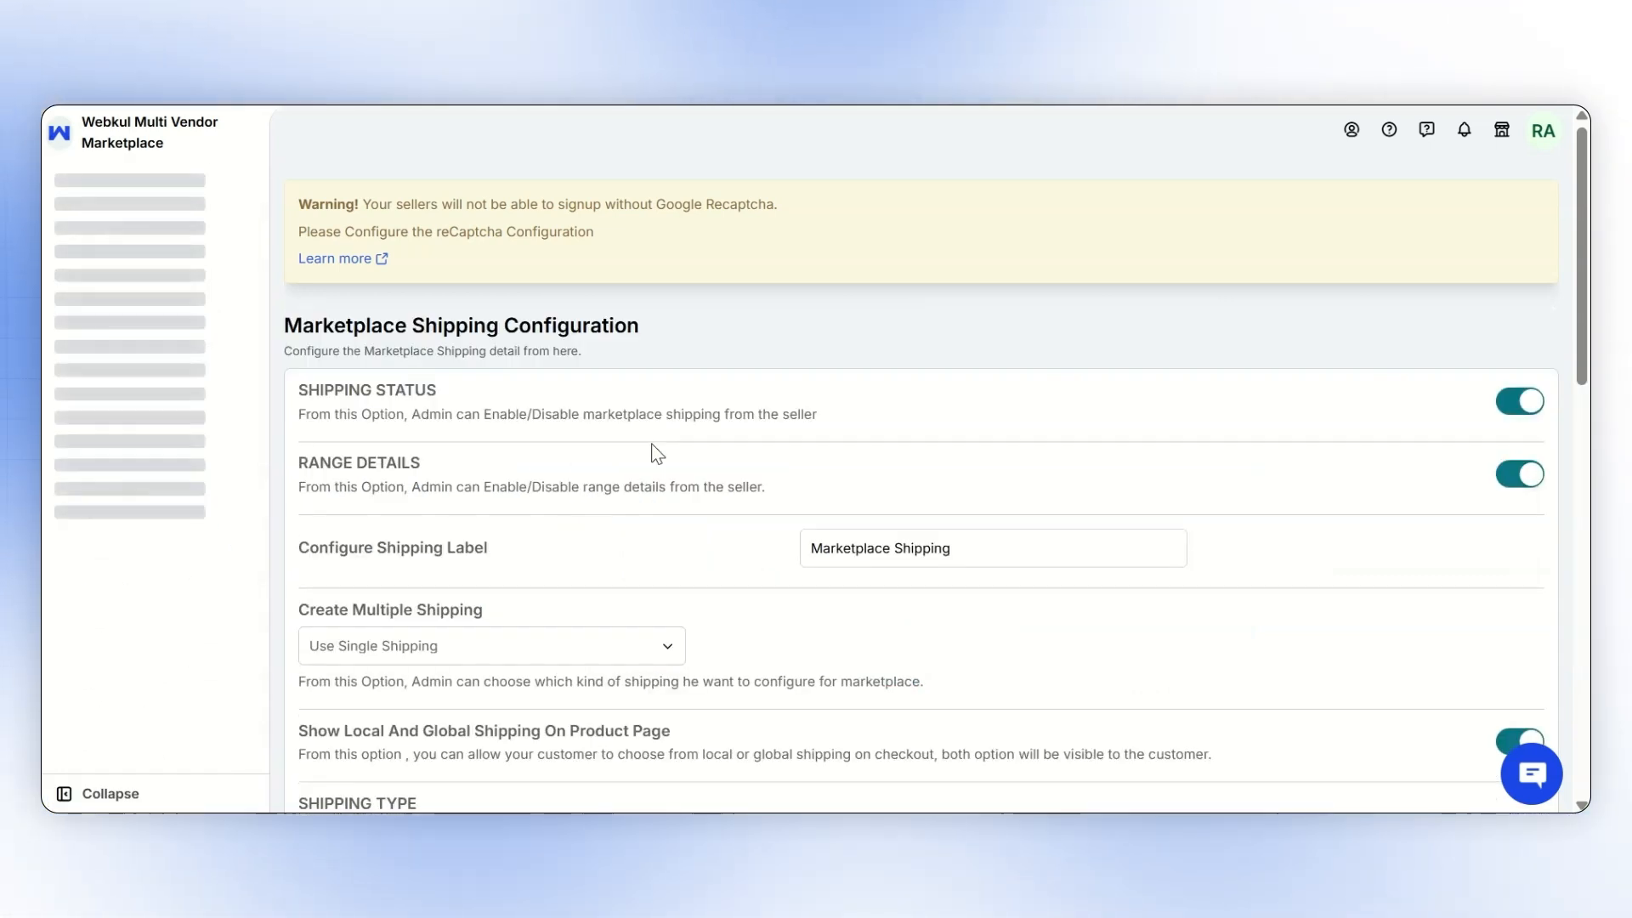
left_click(559, 655)
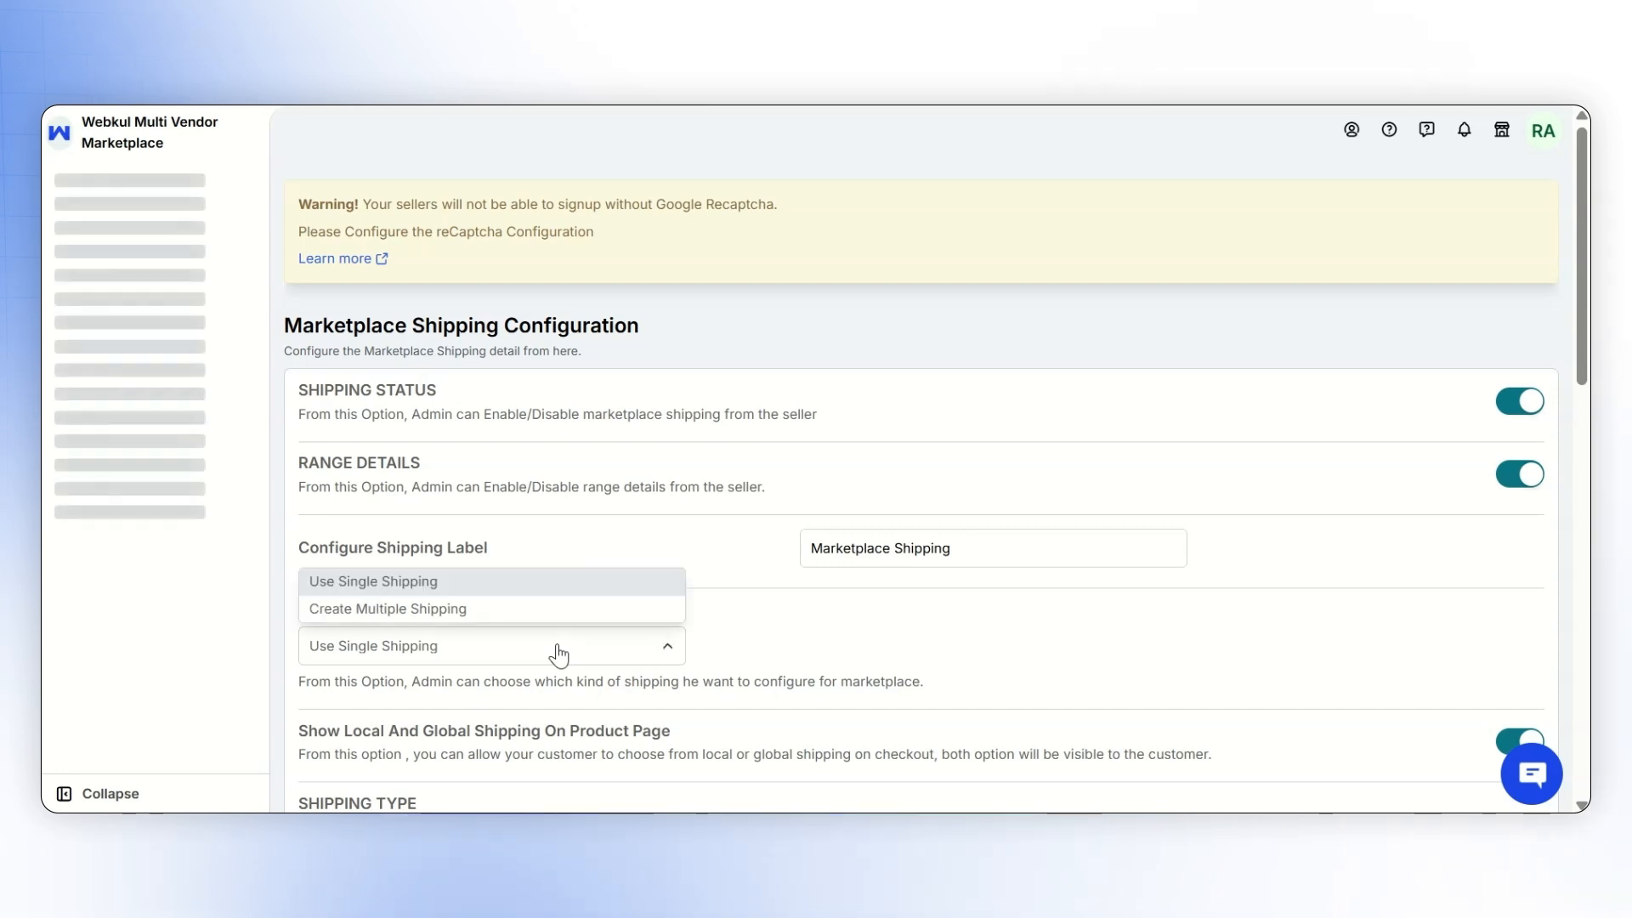
left_click(534, 609)
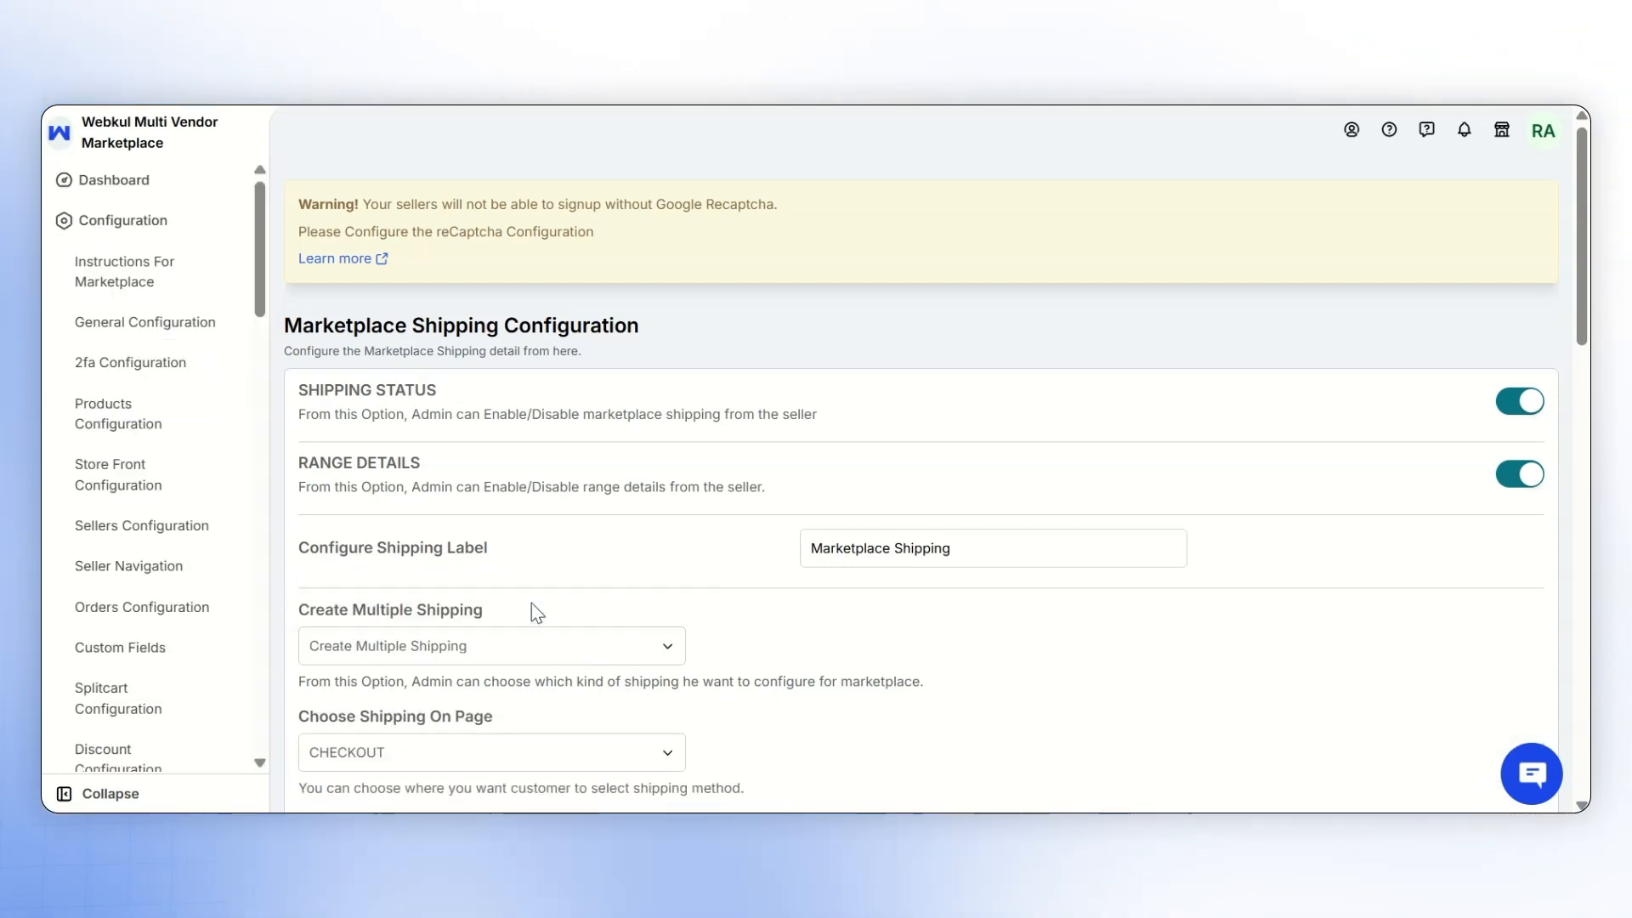
- View the page options for choosing shipping, keep CHECKOUT, and save the marketplace shipping configuration
scroll(532, 608, "down", 3)
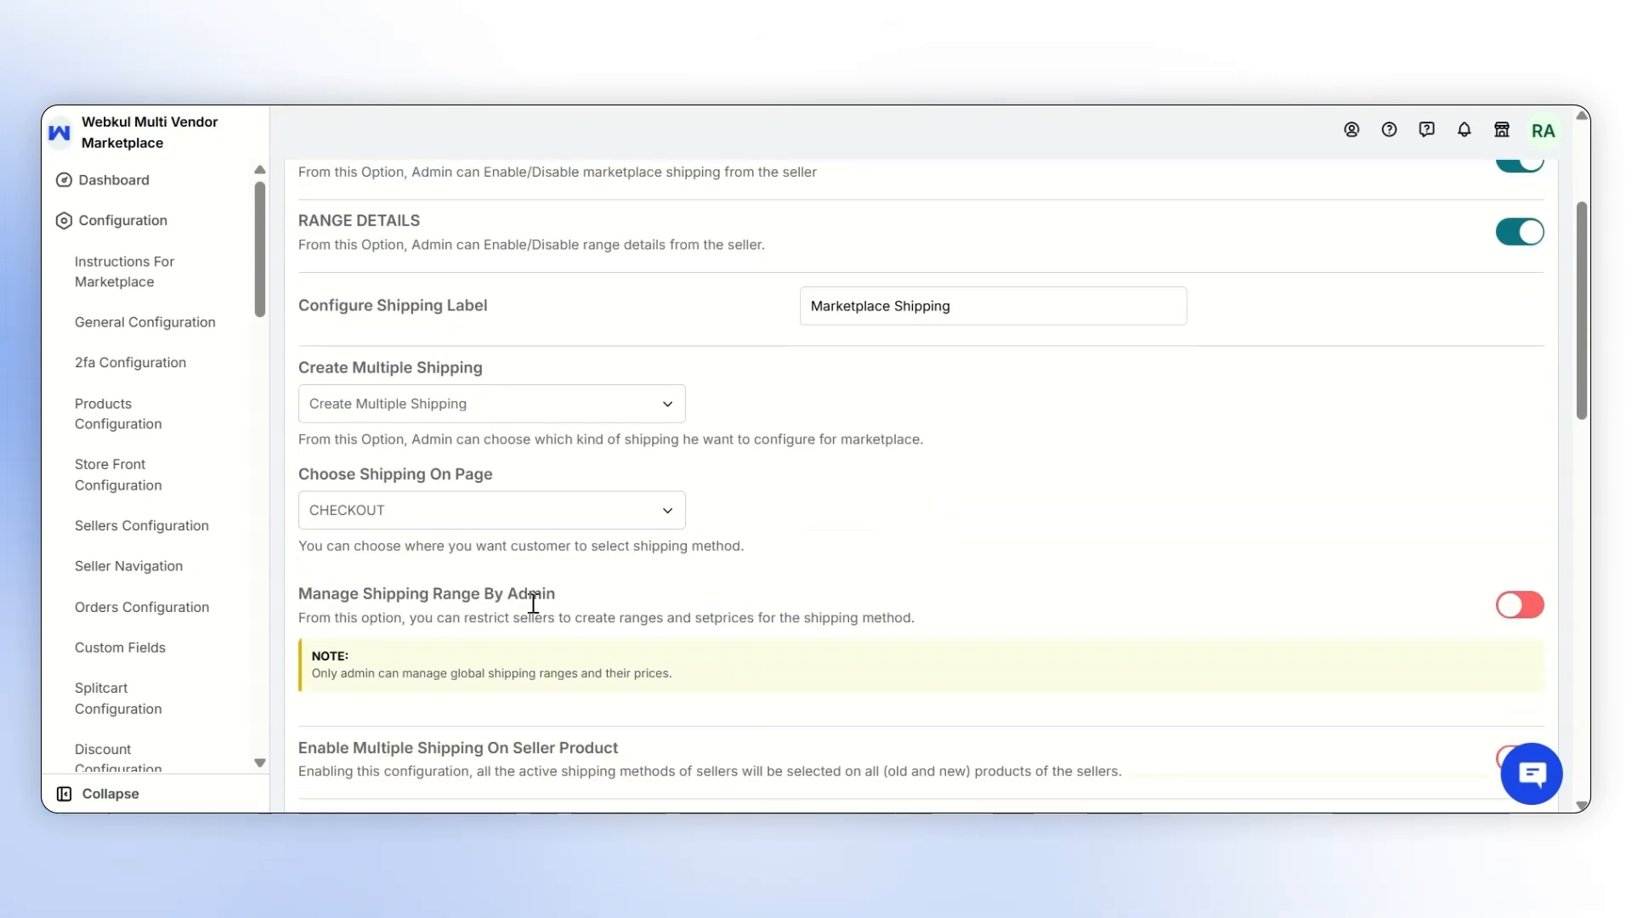
left_click(438, 516)
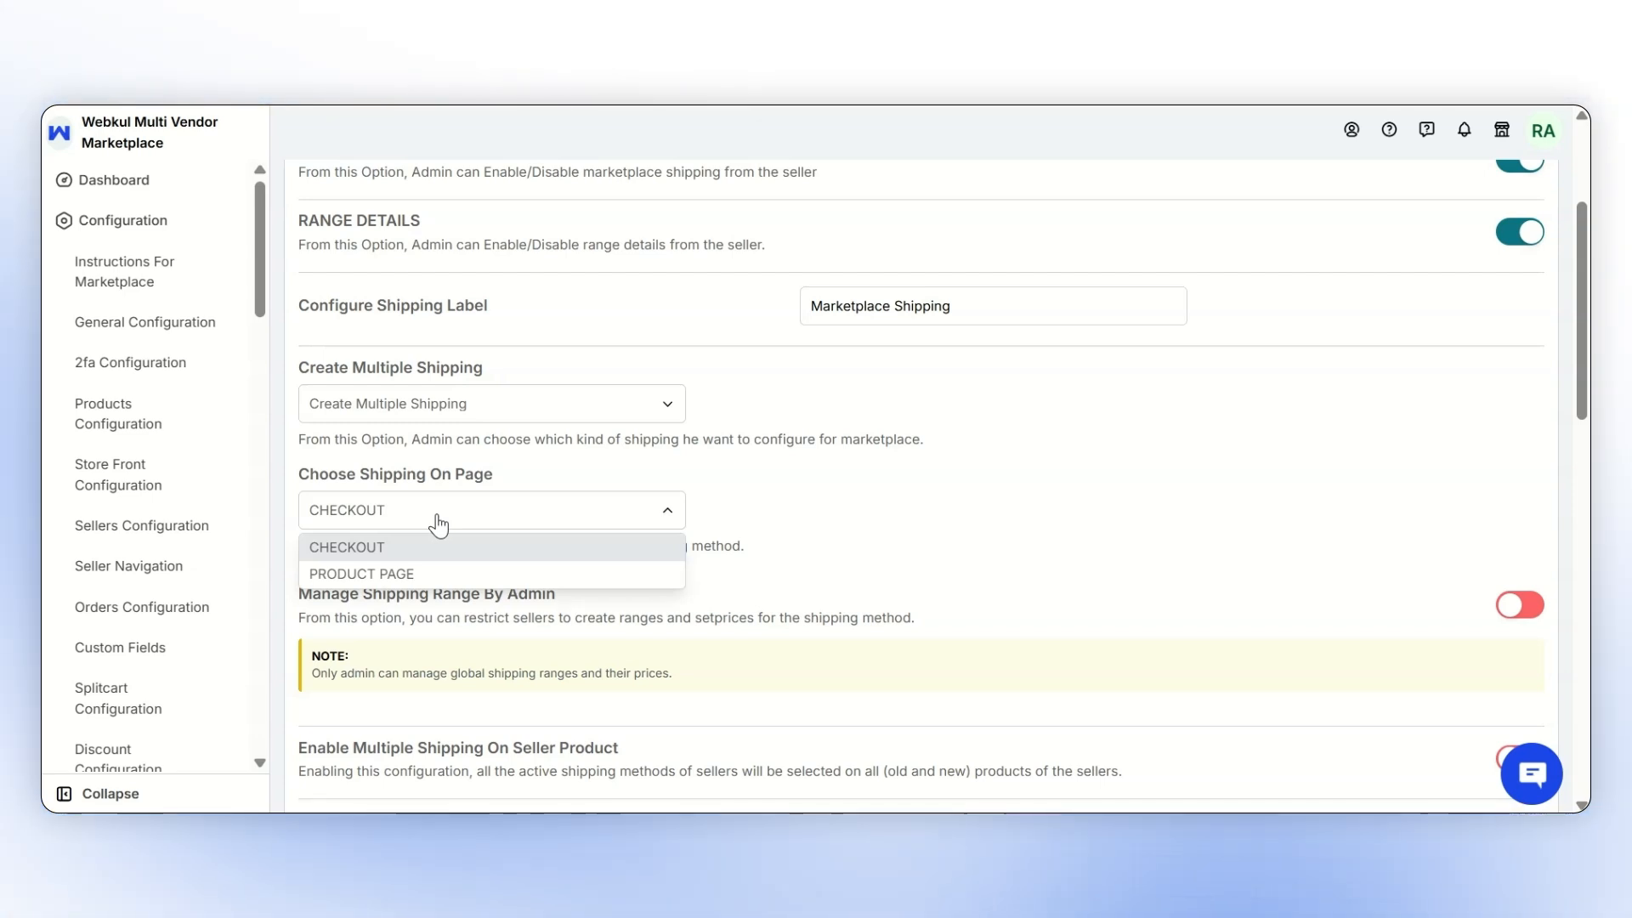
left_click(547, 522)
scroll(798, 553, "down", 10)
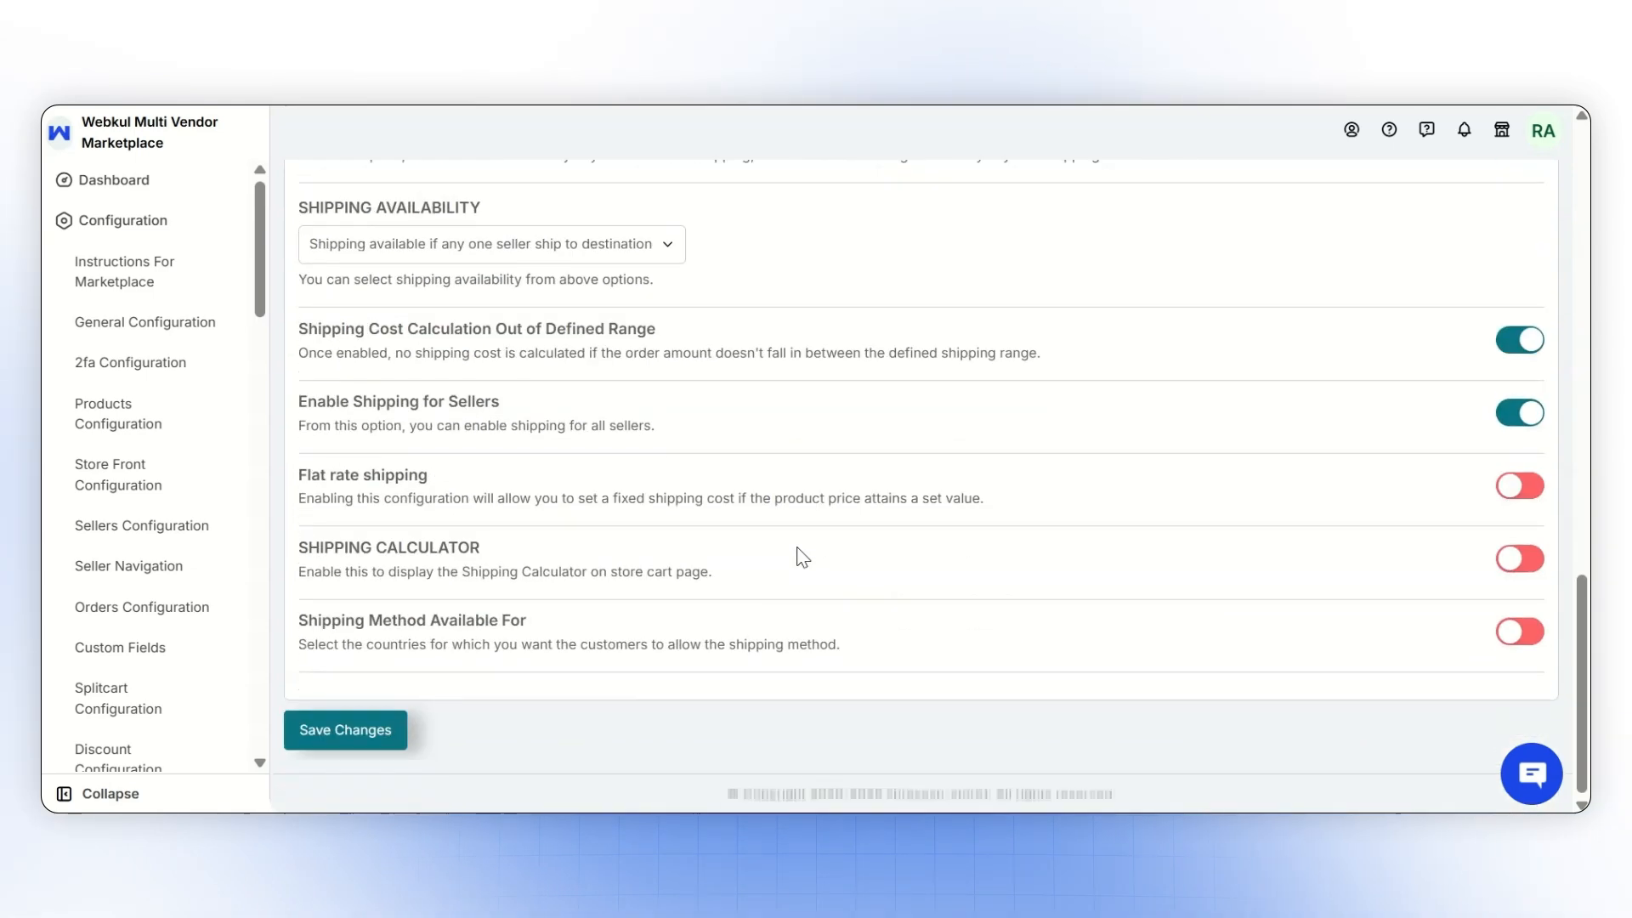
left_click(385, 721)
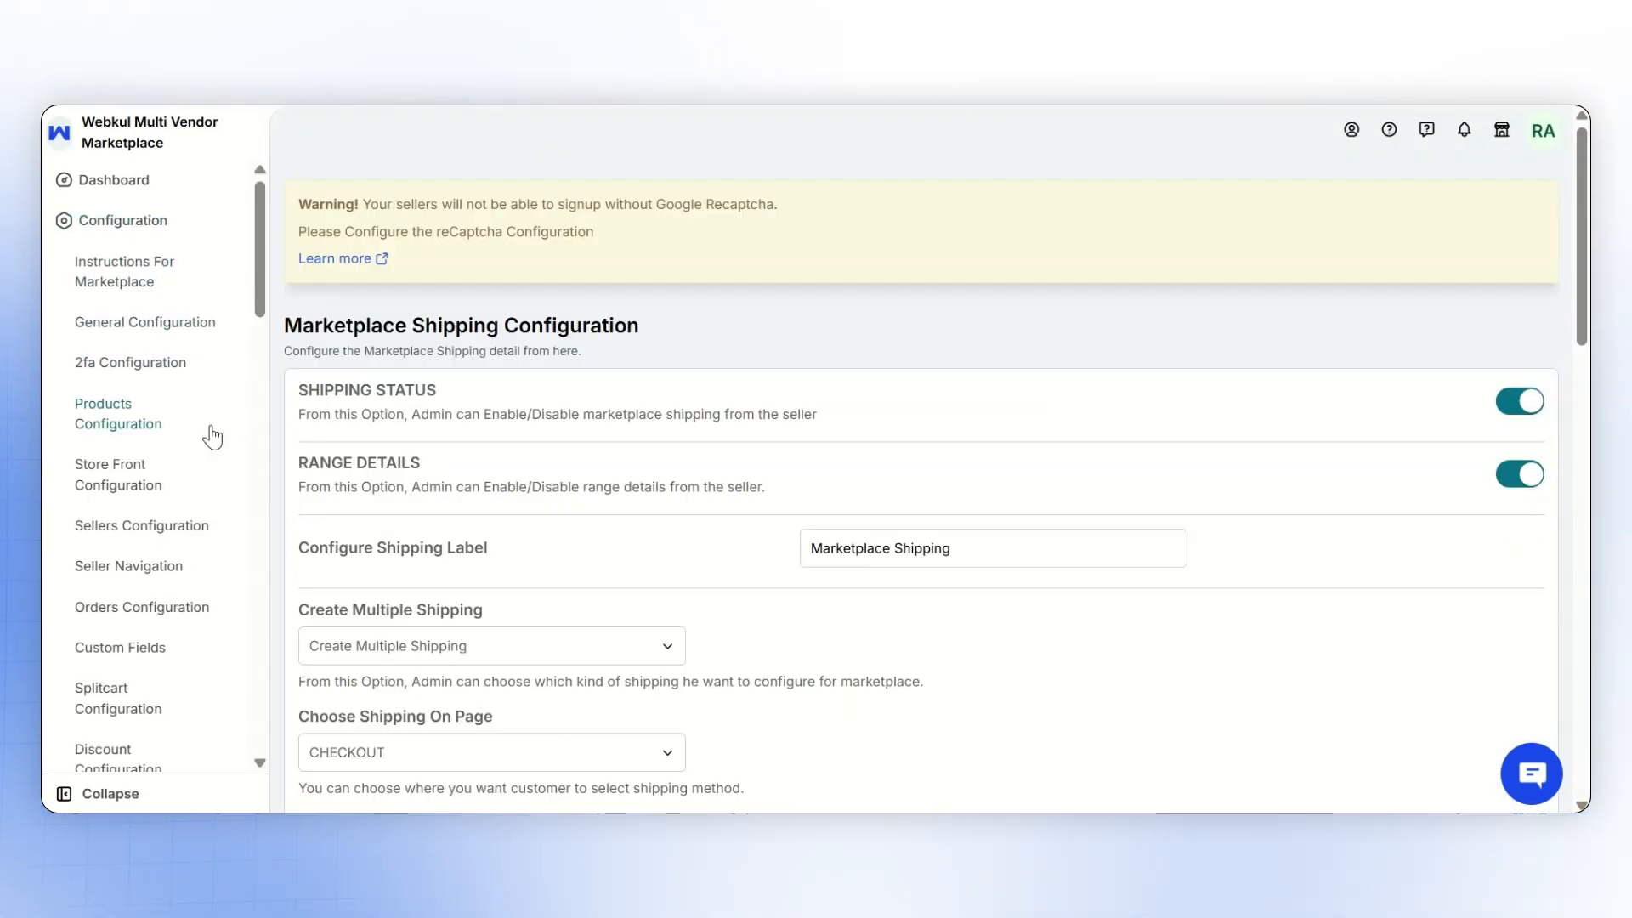
- Open the admin's shipping method list and start adding a new shipping method
scroll(207, 433, "down", 4)
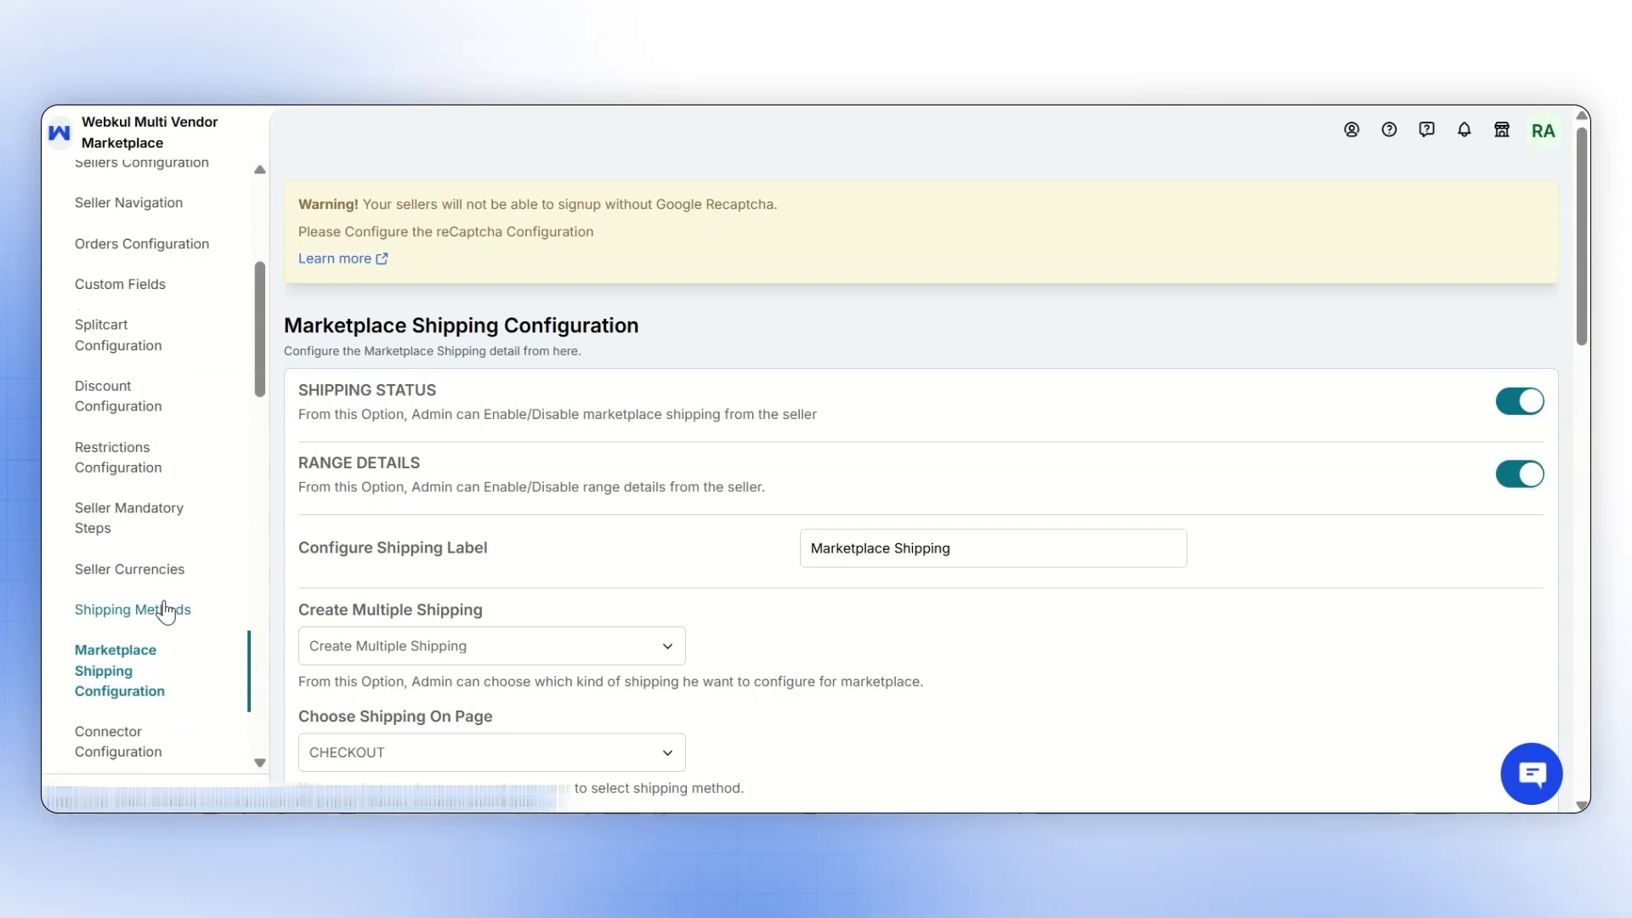
left_click(164, 609)
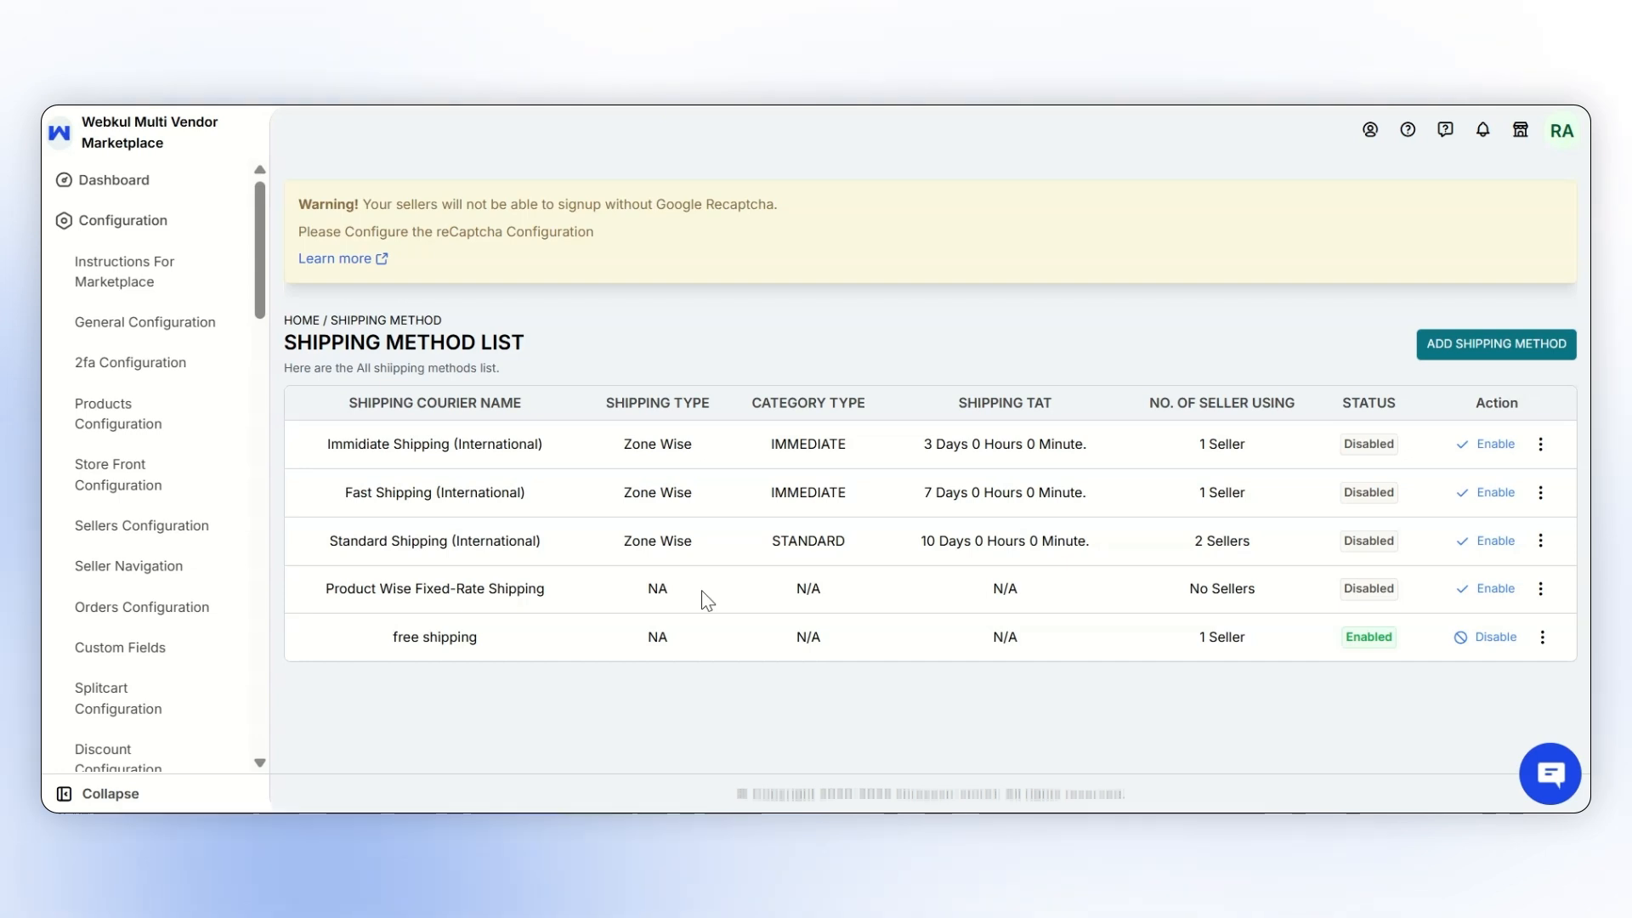
left_click(1517, 344)
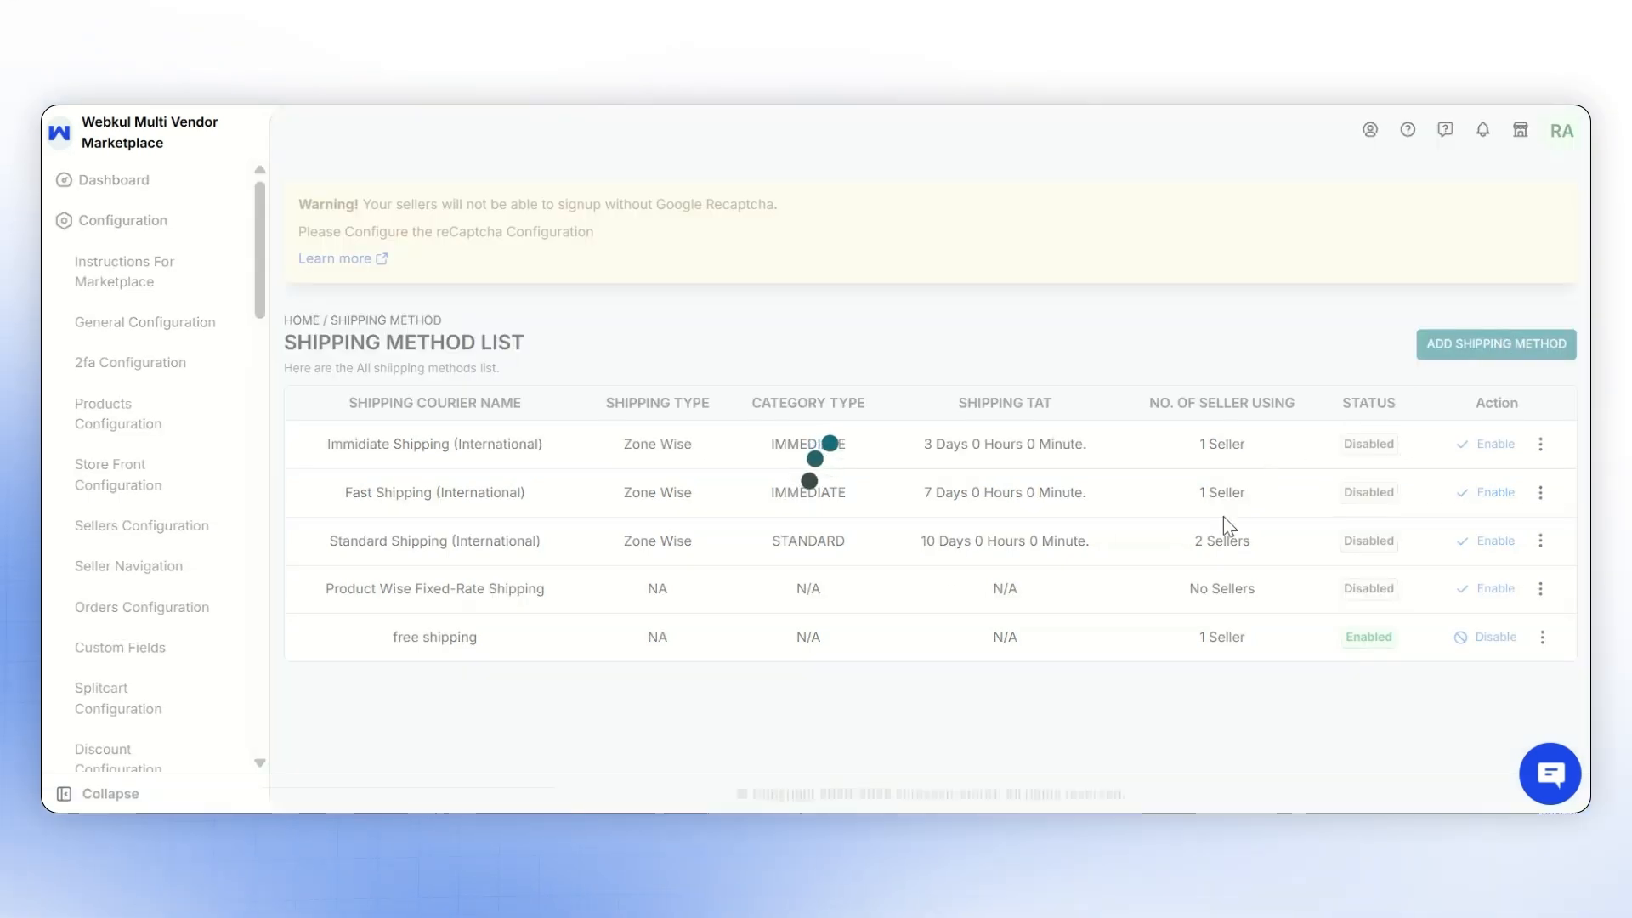
left_click(577, 443)
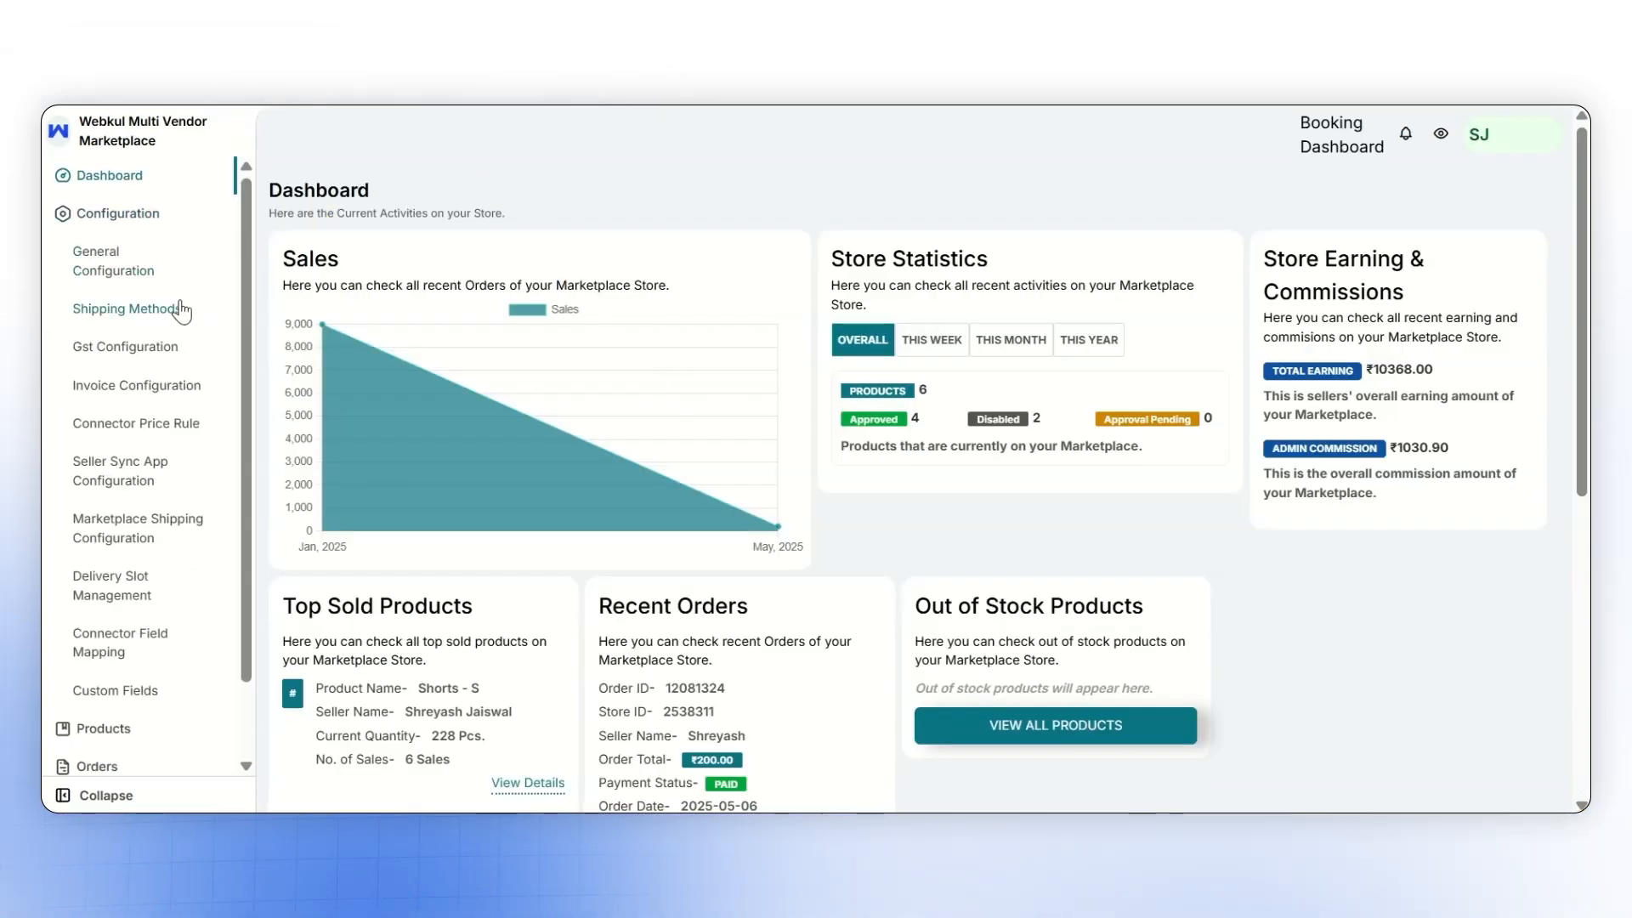
- In the seller dashboard, open the Standard Shipping (International) details from the shipping methods and save a price-based shipping range for it
left_click(127, 308)
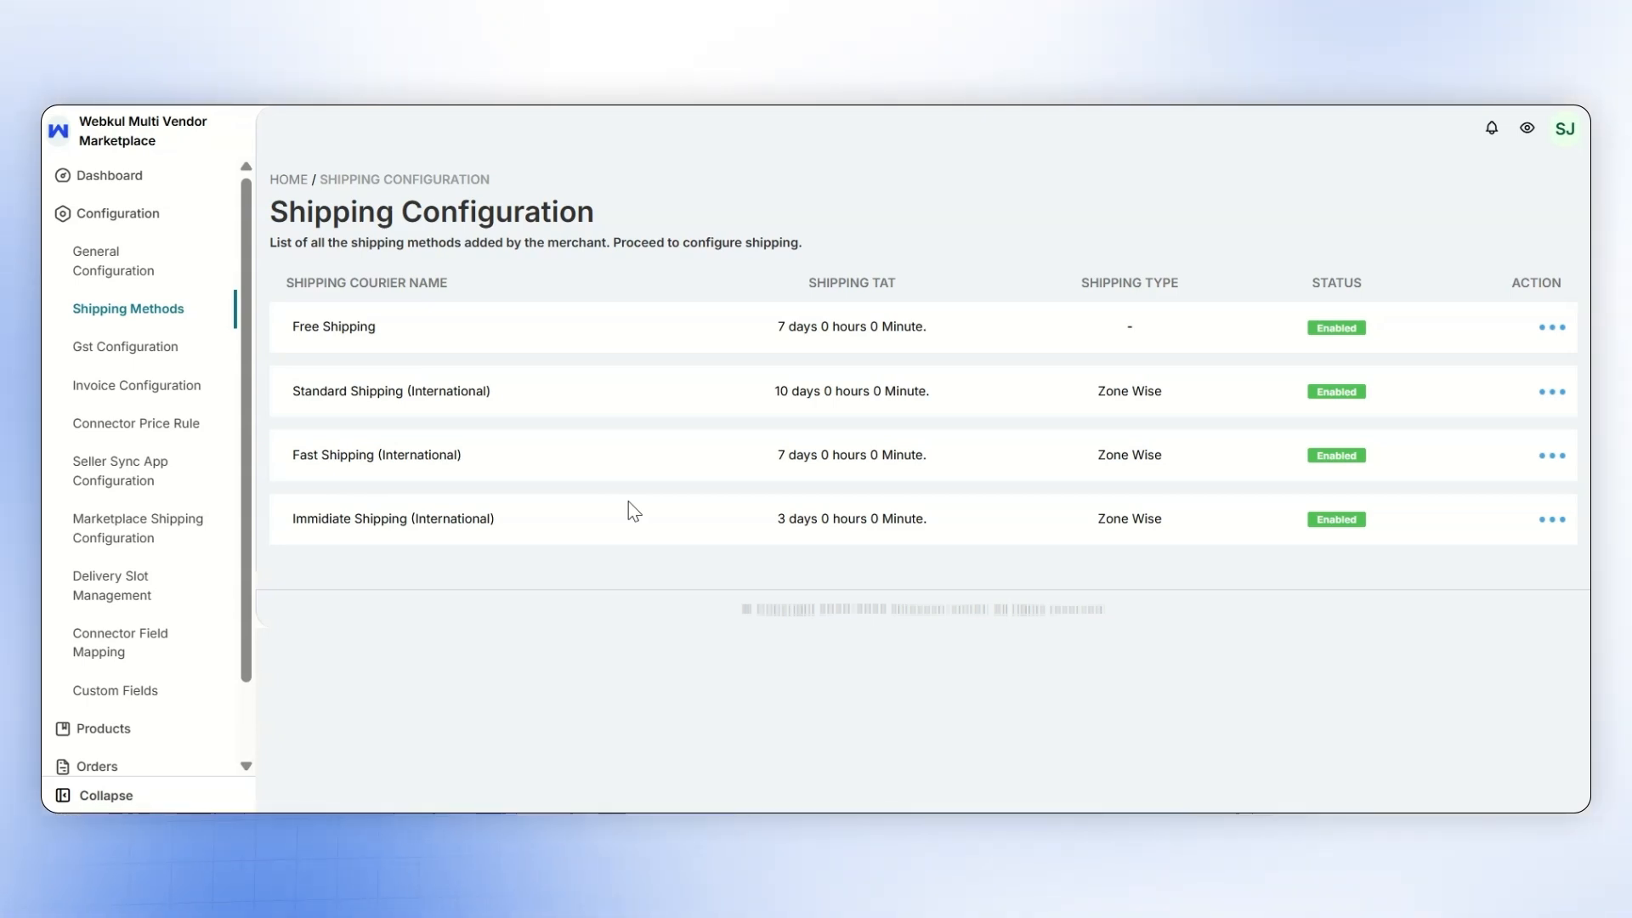
left_click(1554, 393)
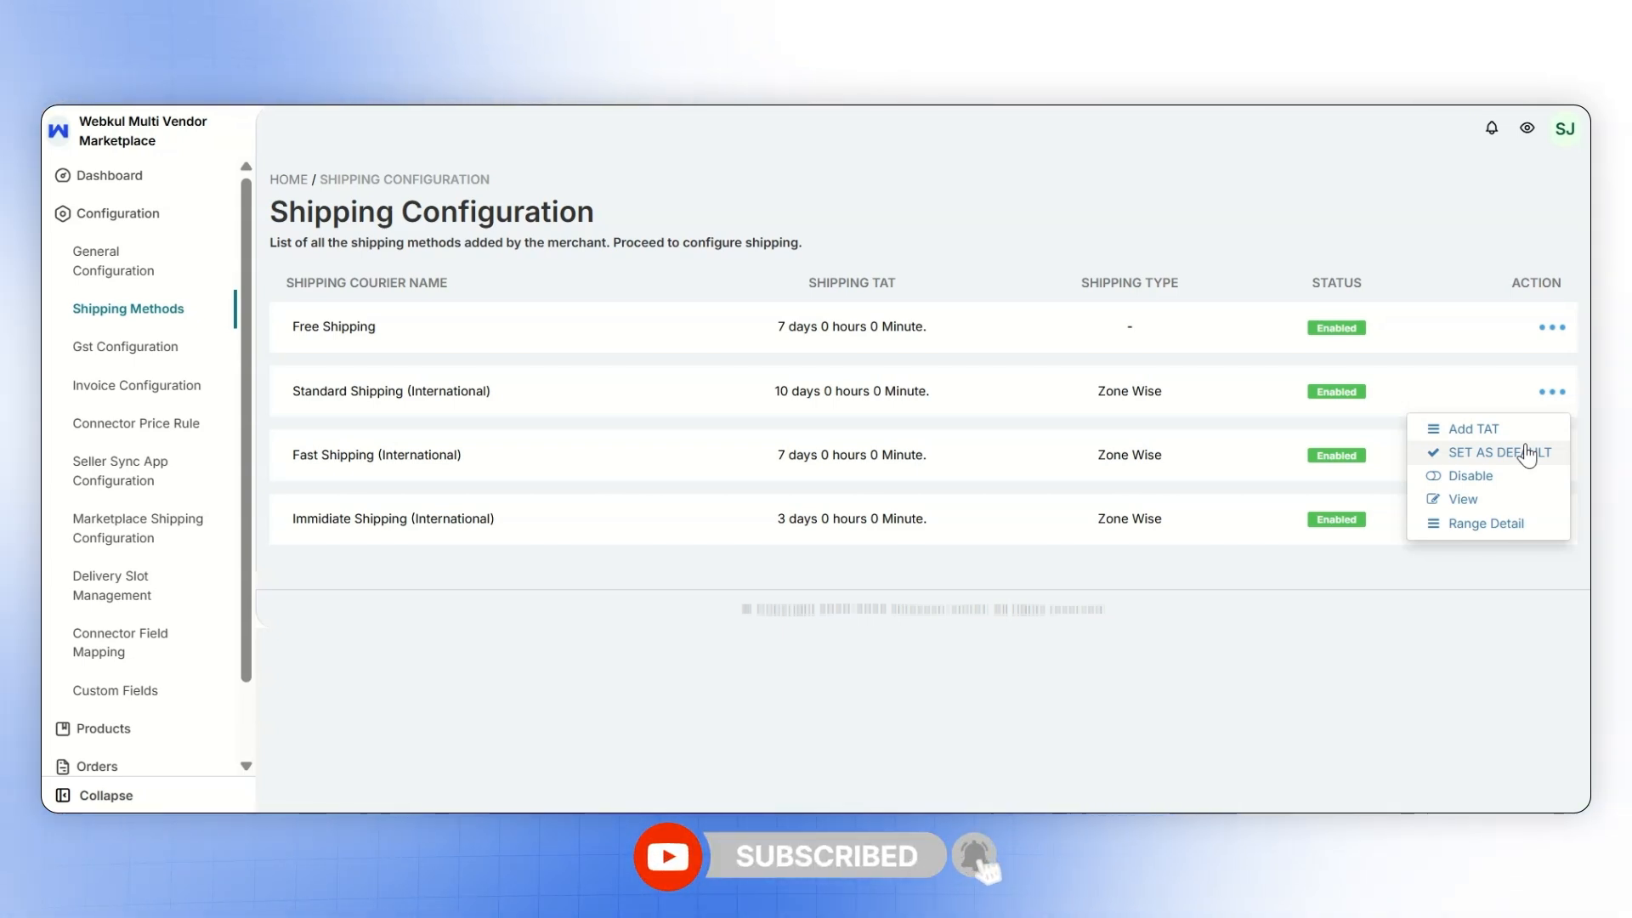
left_click(1518, 507)
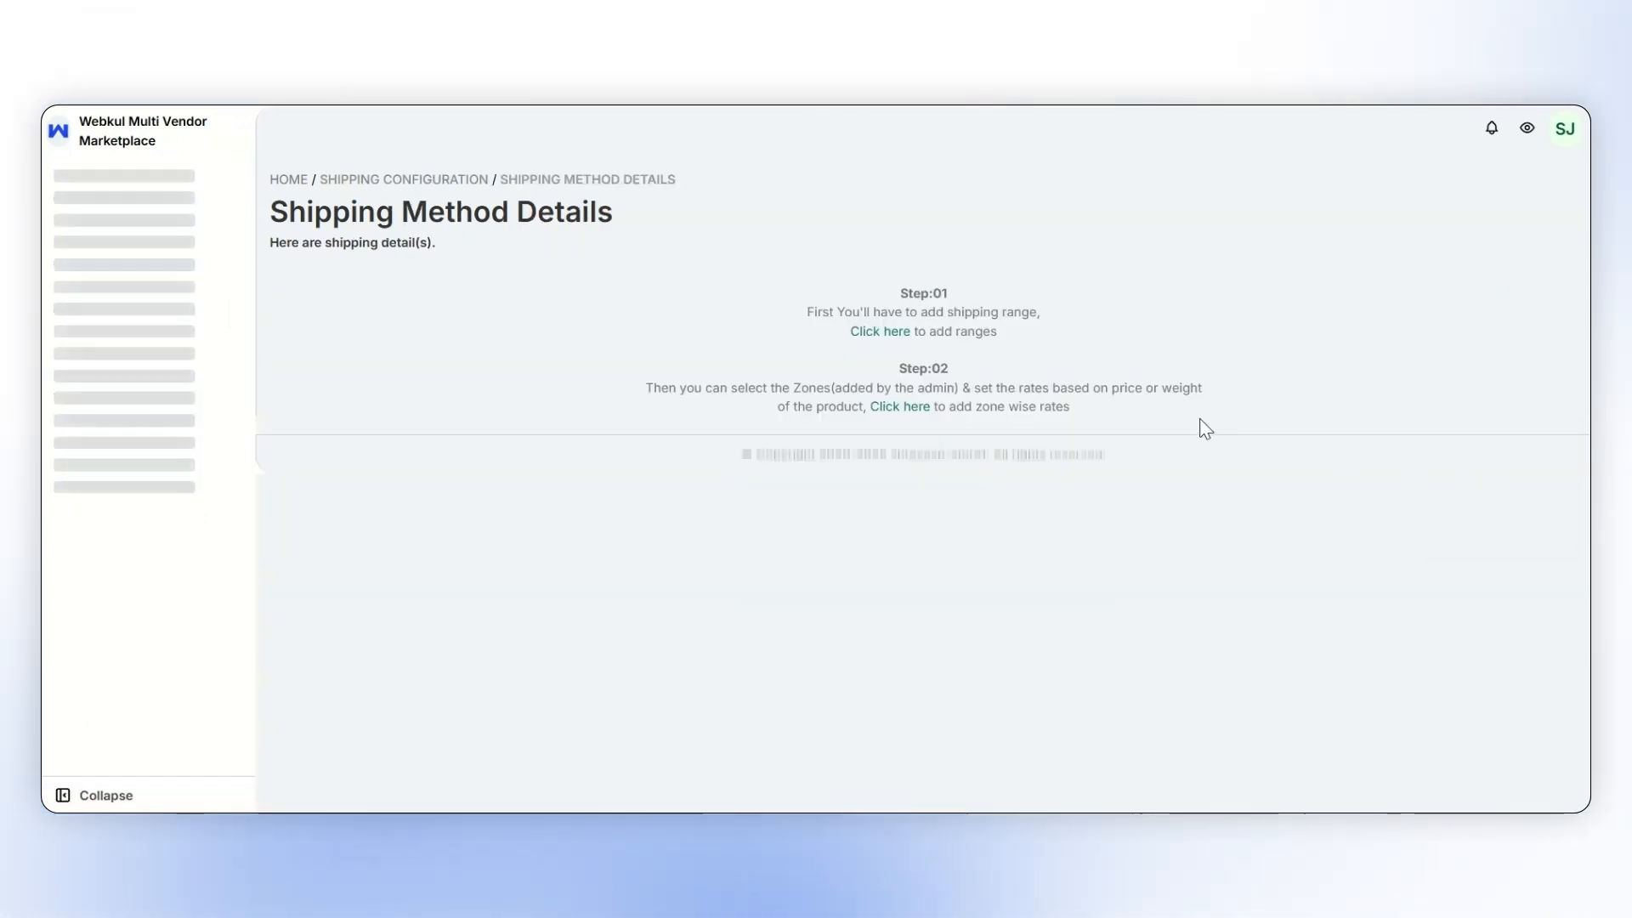
left_click(884, 333)
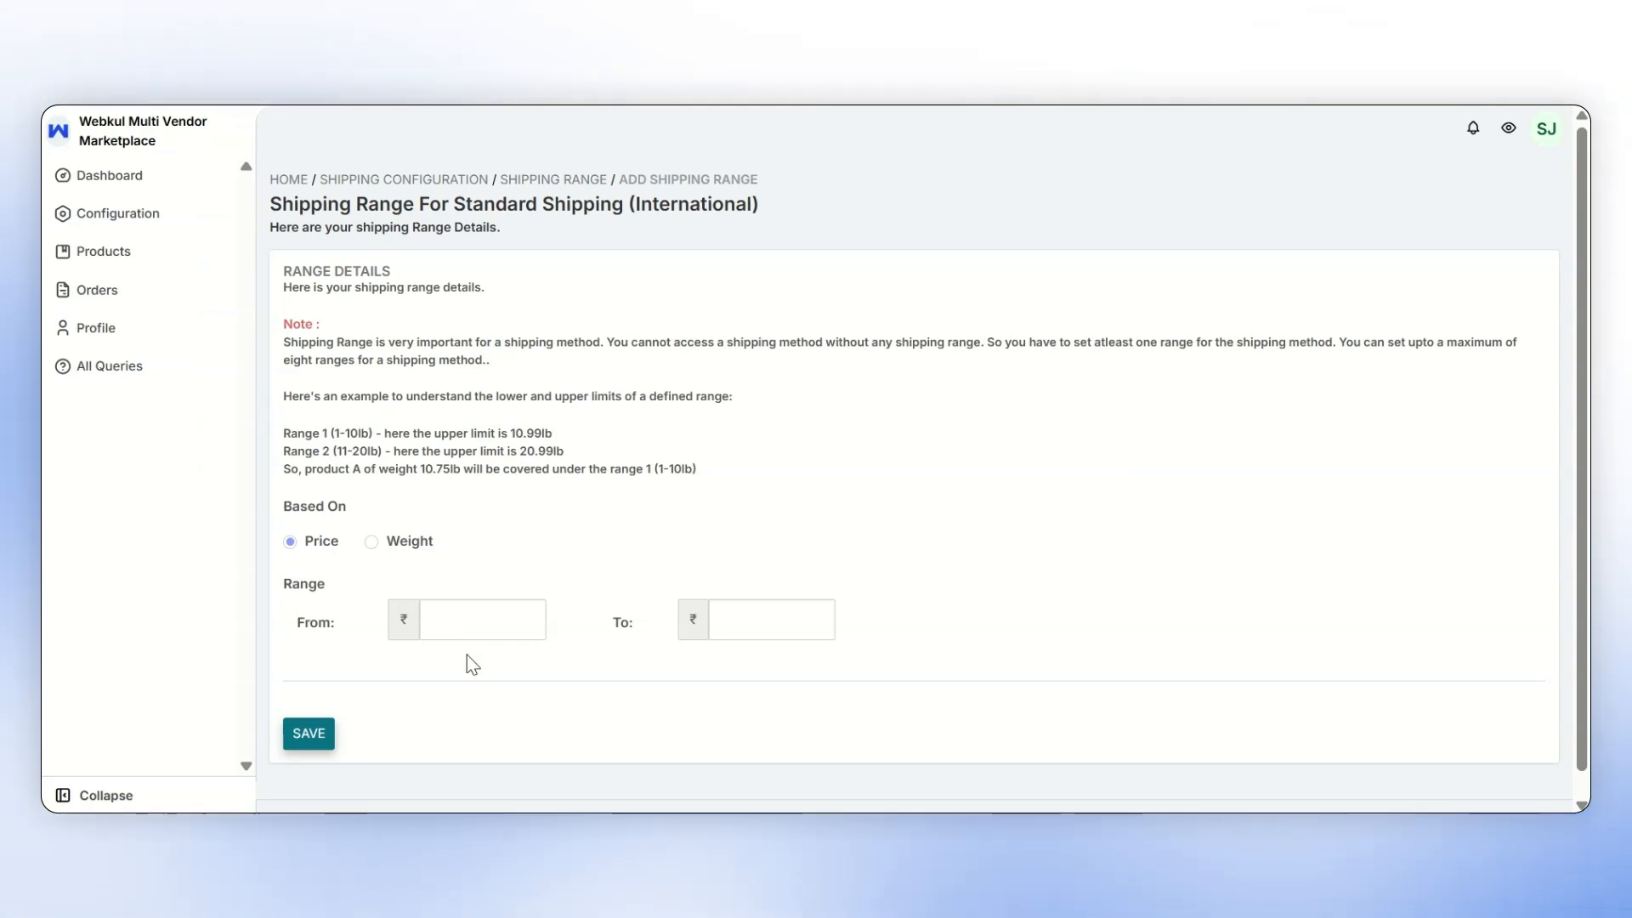
left_click(323, 732)
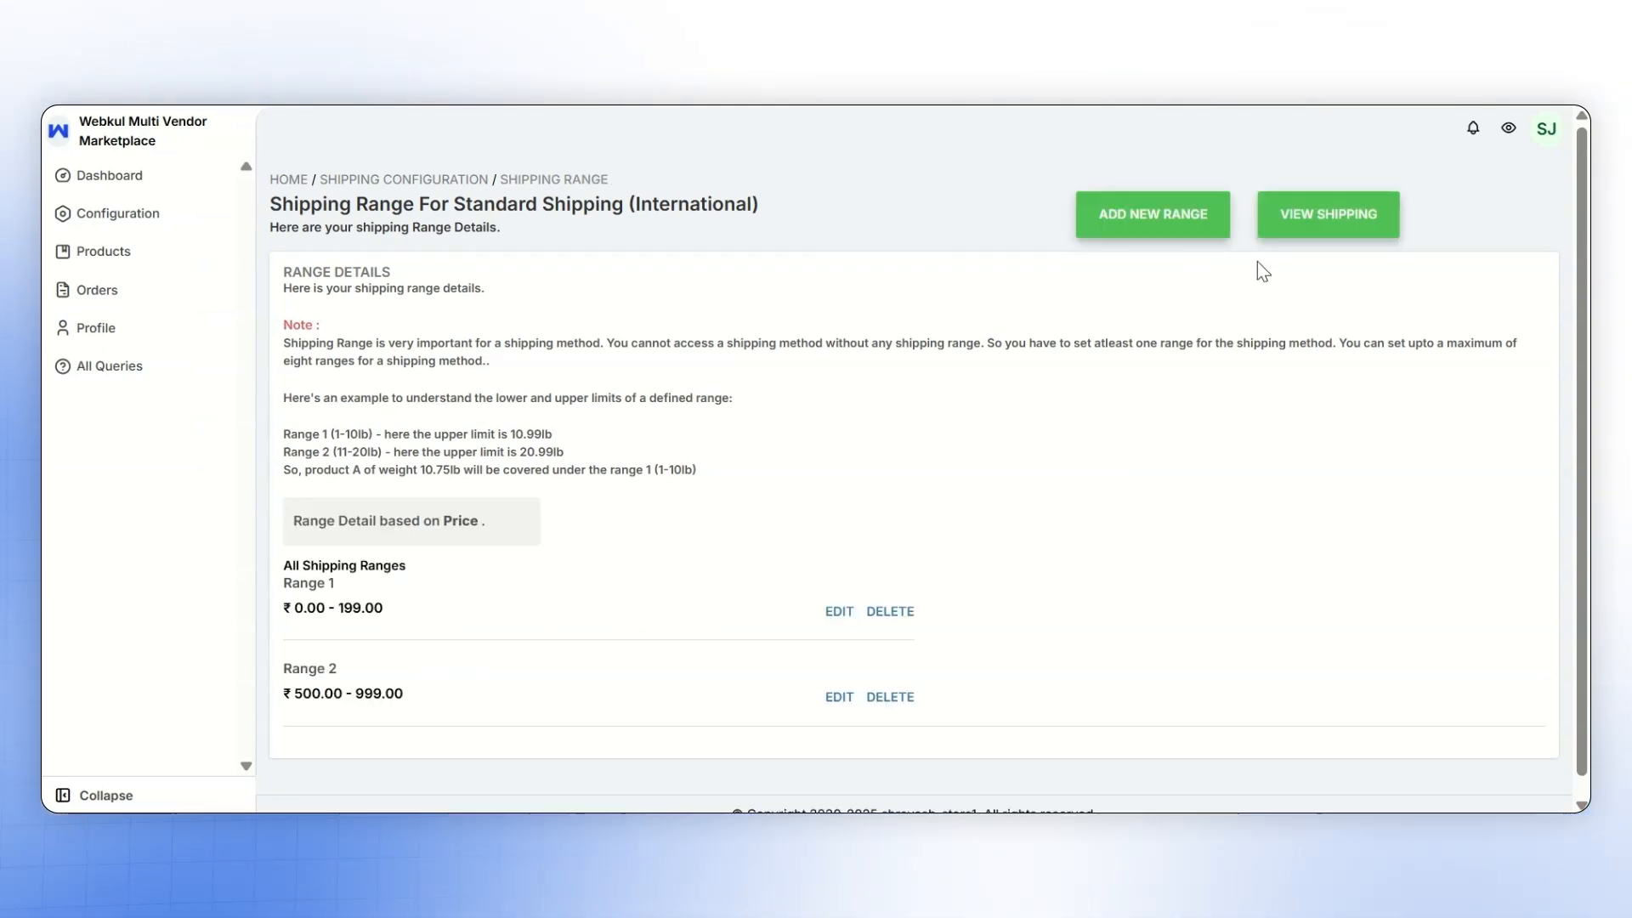
- Add the Asia zone to Standard Shipping (International) with 15 delivery days, pricing the 0.00–199.00 range at ₹60 and the 500.00–999.00 range at ₹40, and save
left_click(1331, 218)
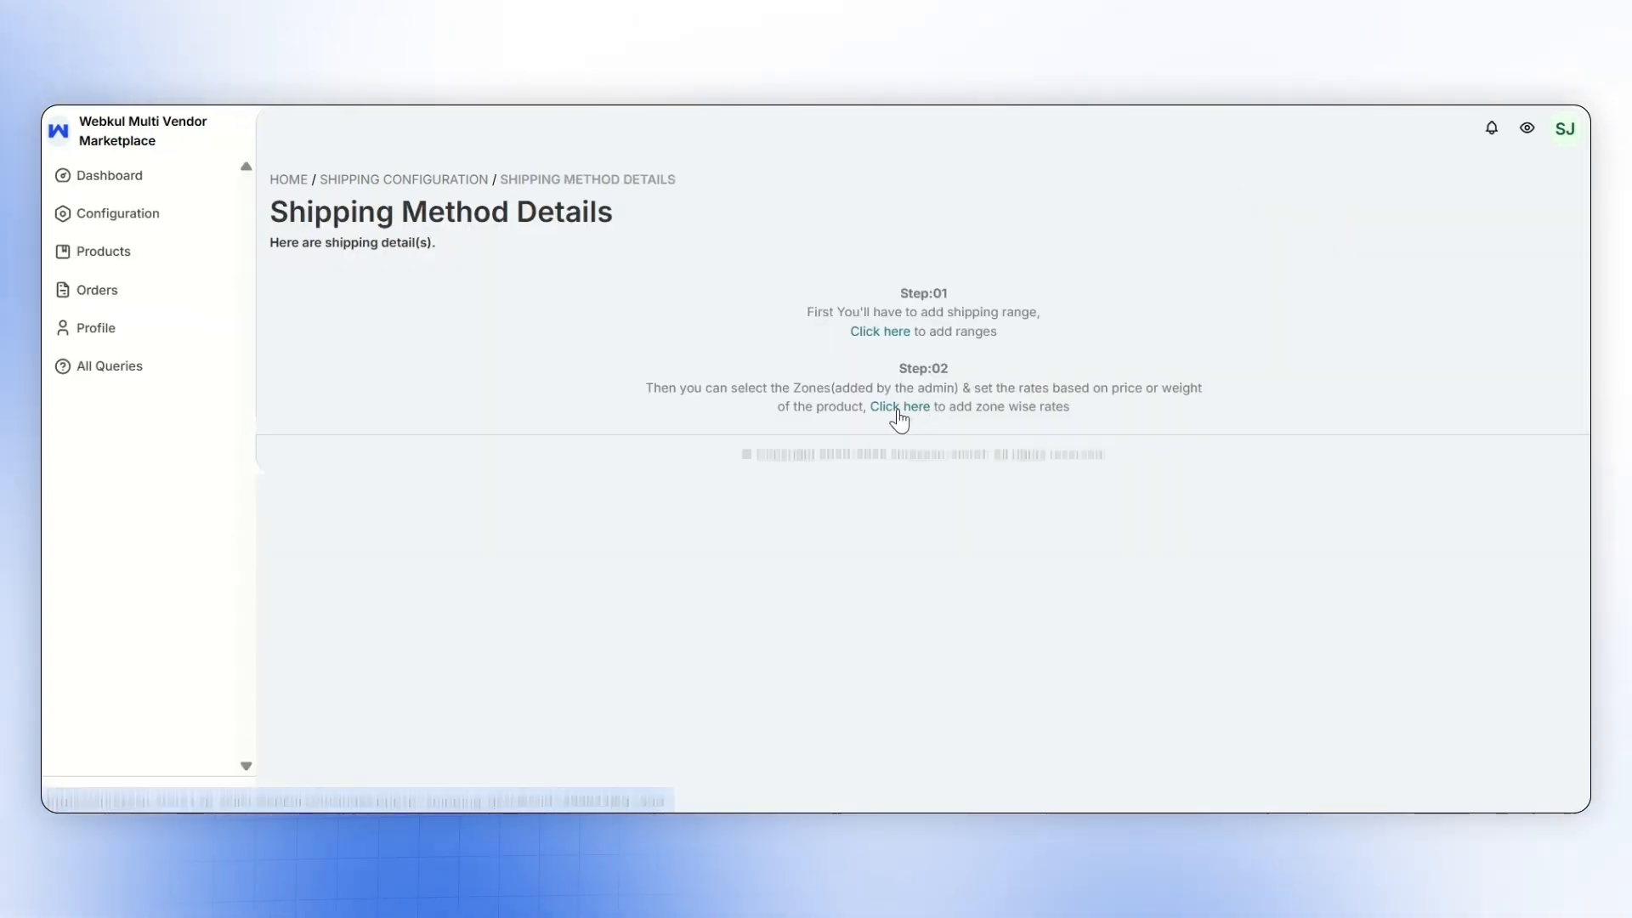
left_click(899, 408)
left_click(590, 340)
left_click(594, 367)
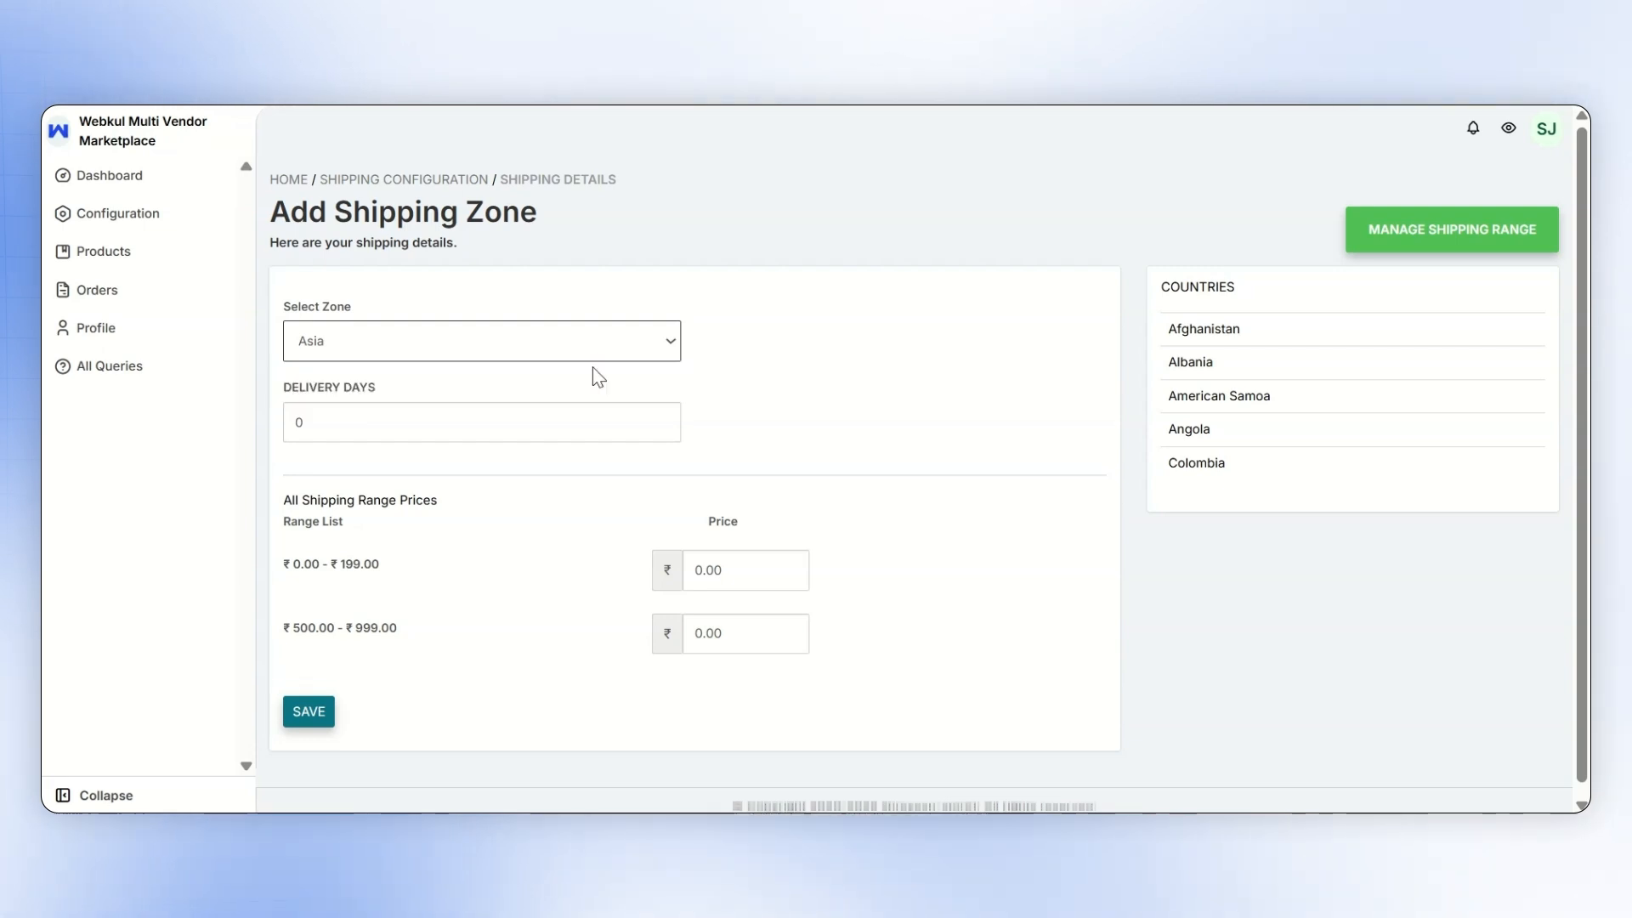
left_click(646, 422)
type("15")
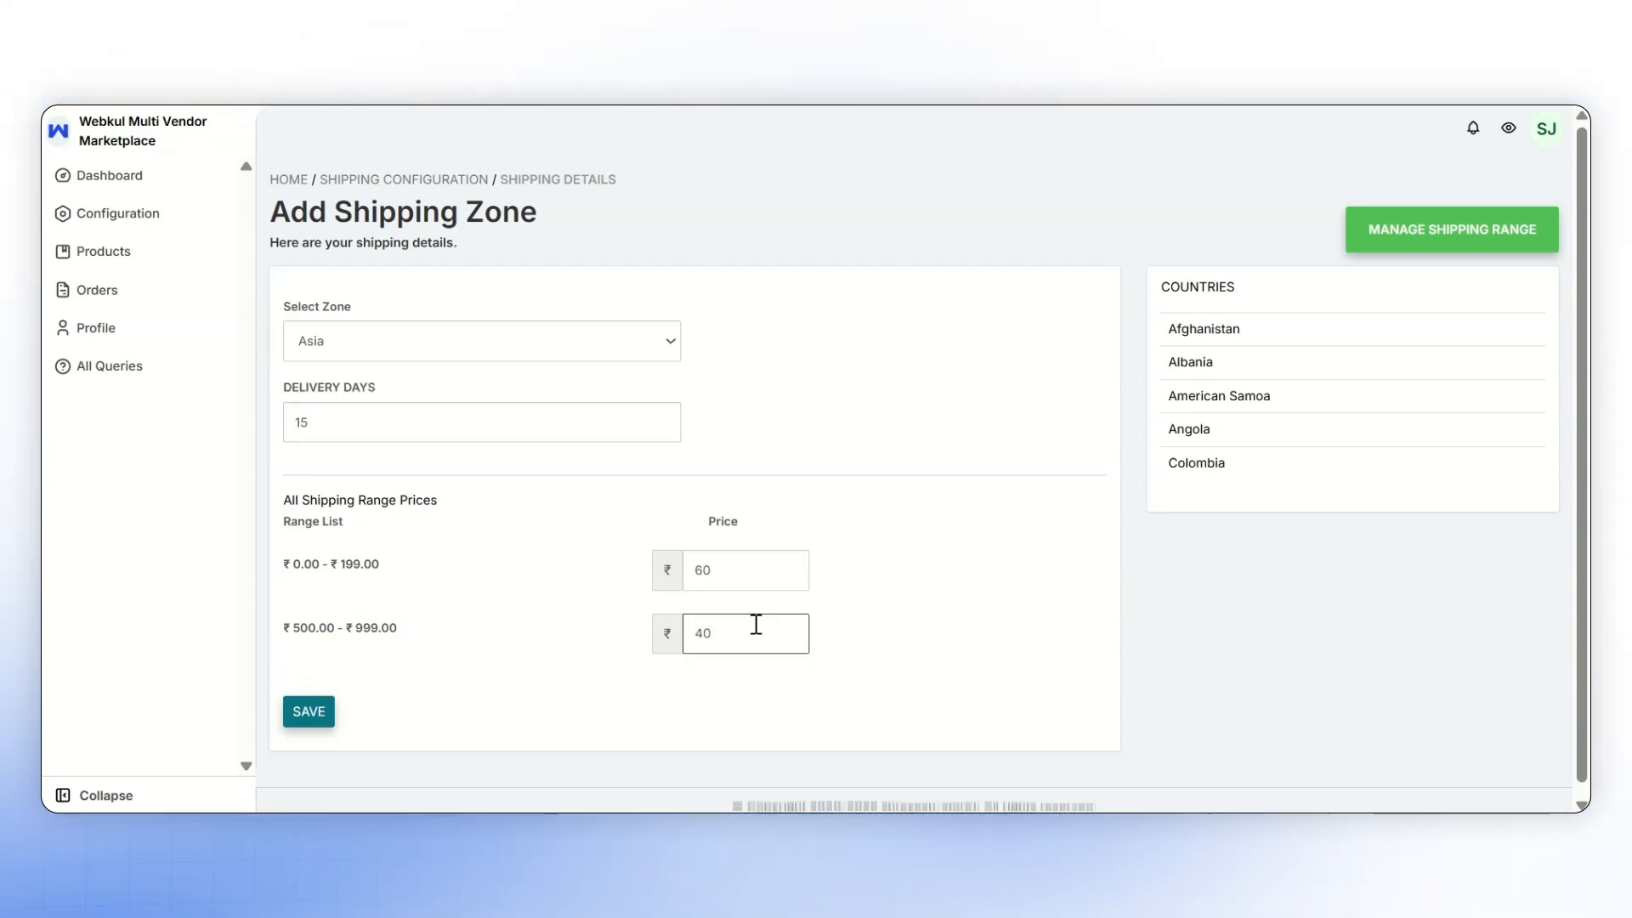
left_click(751, 686)
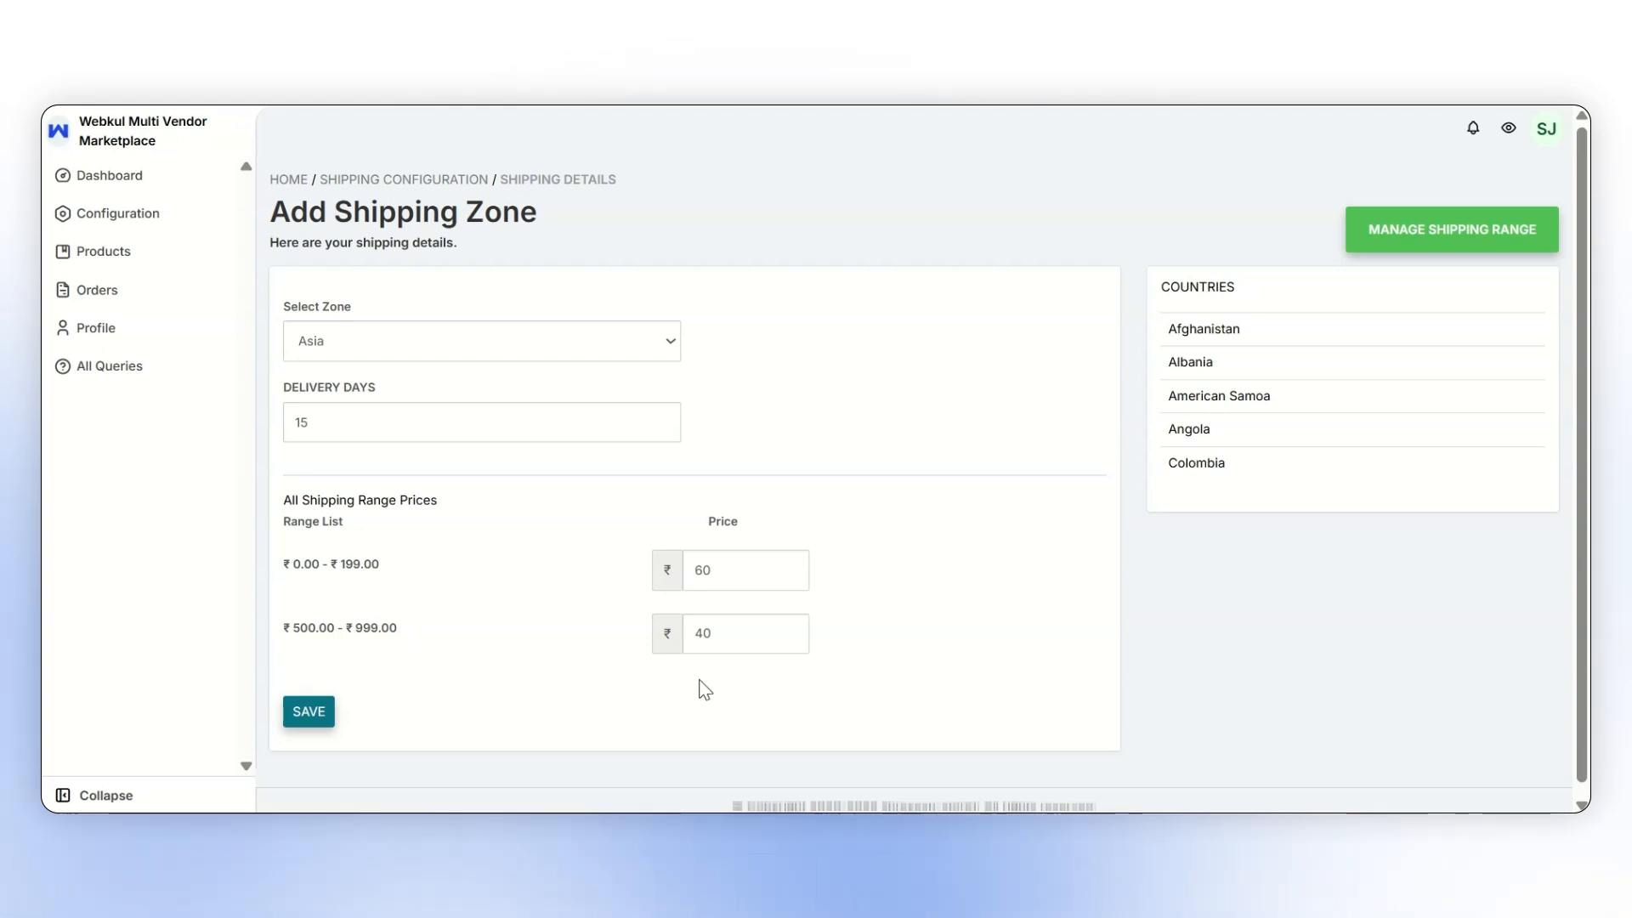
left_click(315, 712)
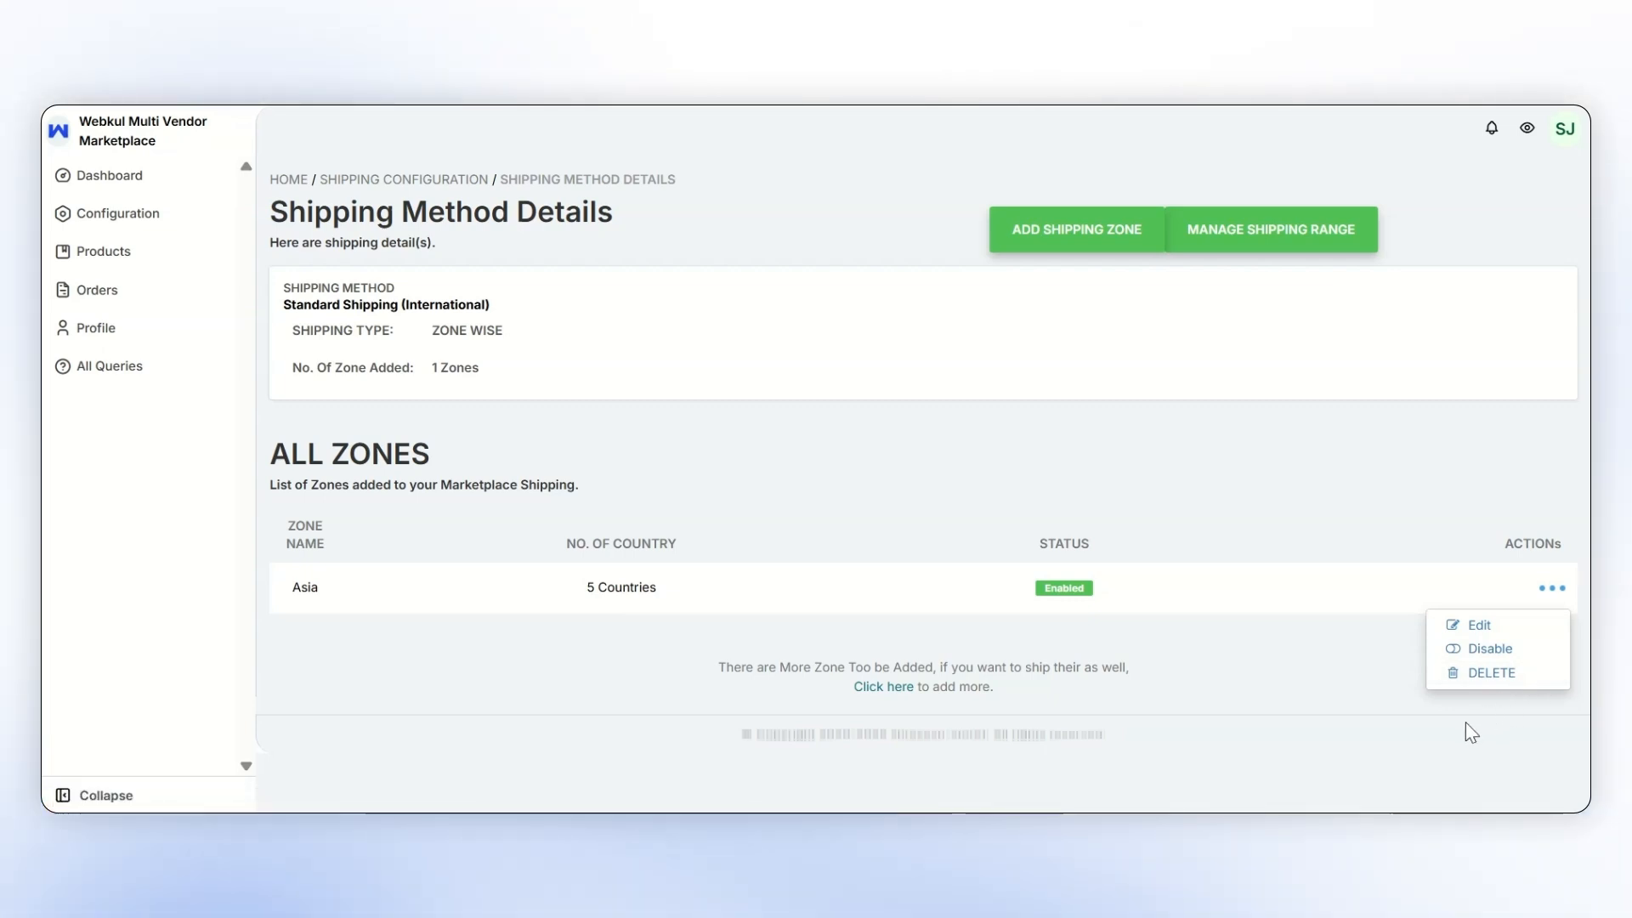
left_click(1339, 676)
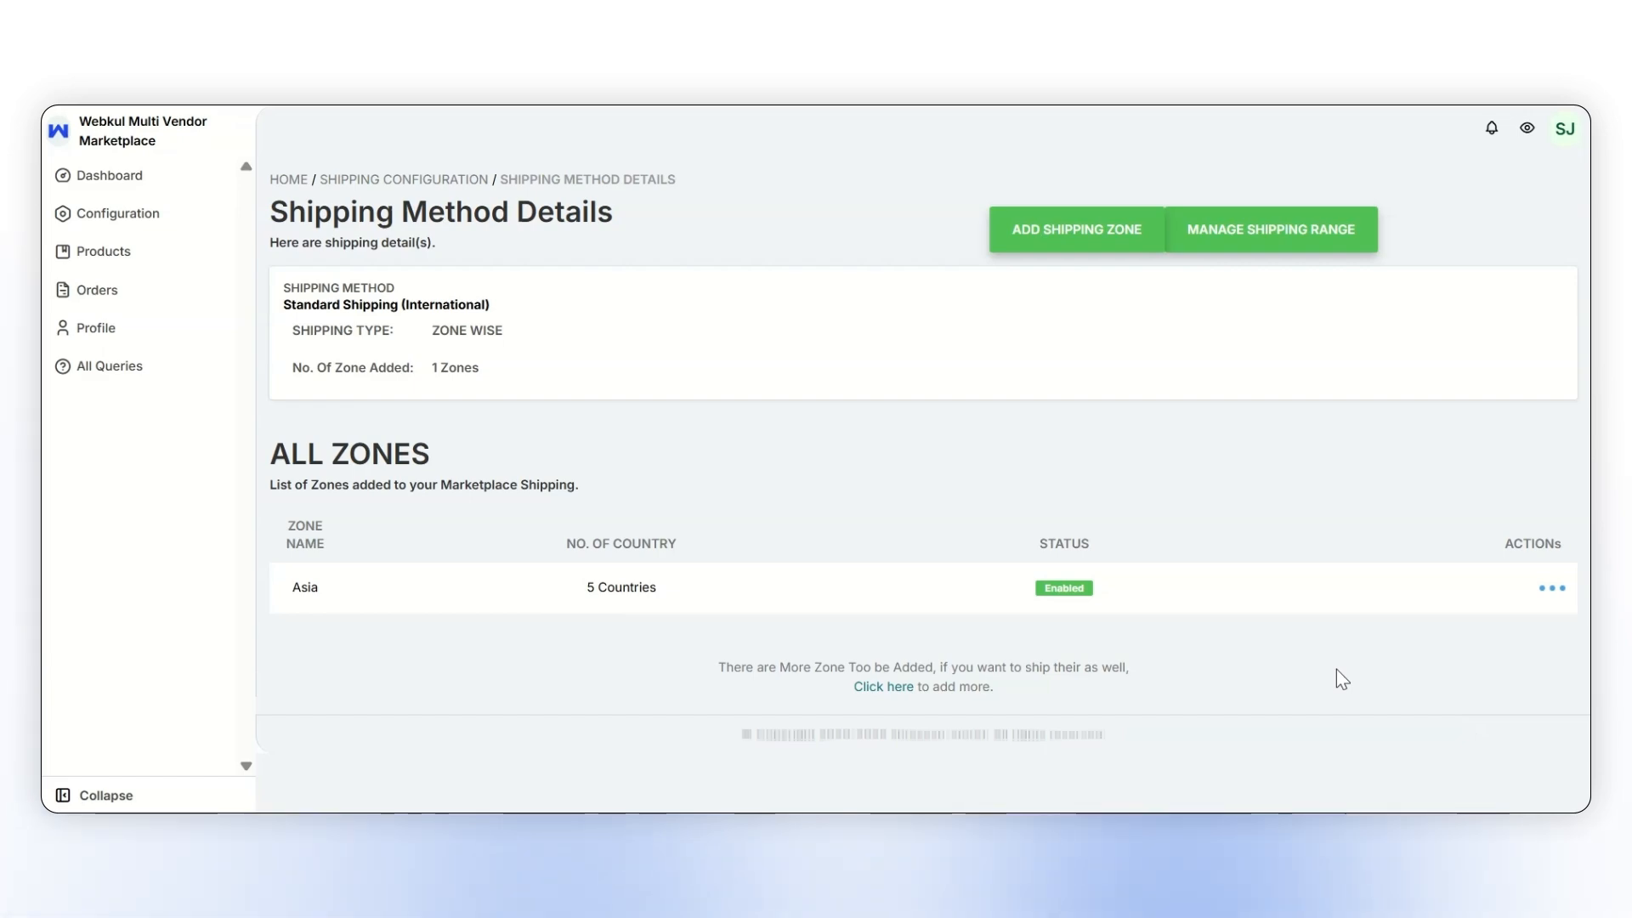
- Start adding a new product from the products listing and view the shipping method options in its shipping details
left_click(77, 253)
left_click(128, 291)
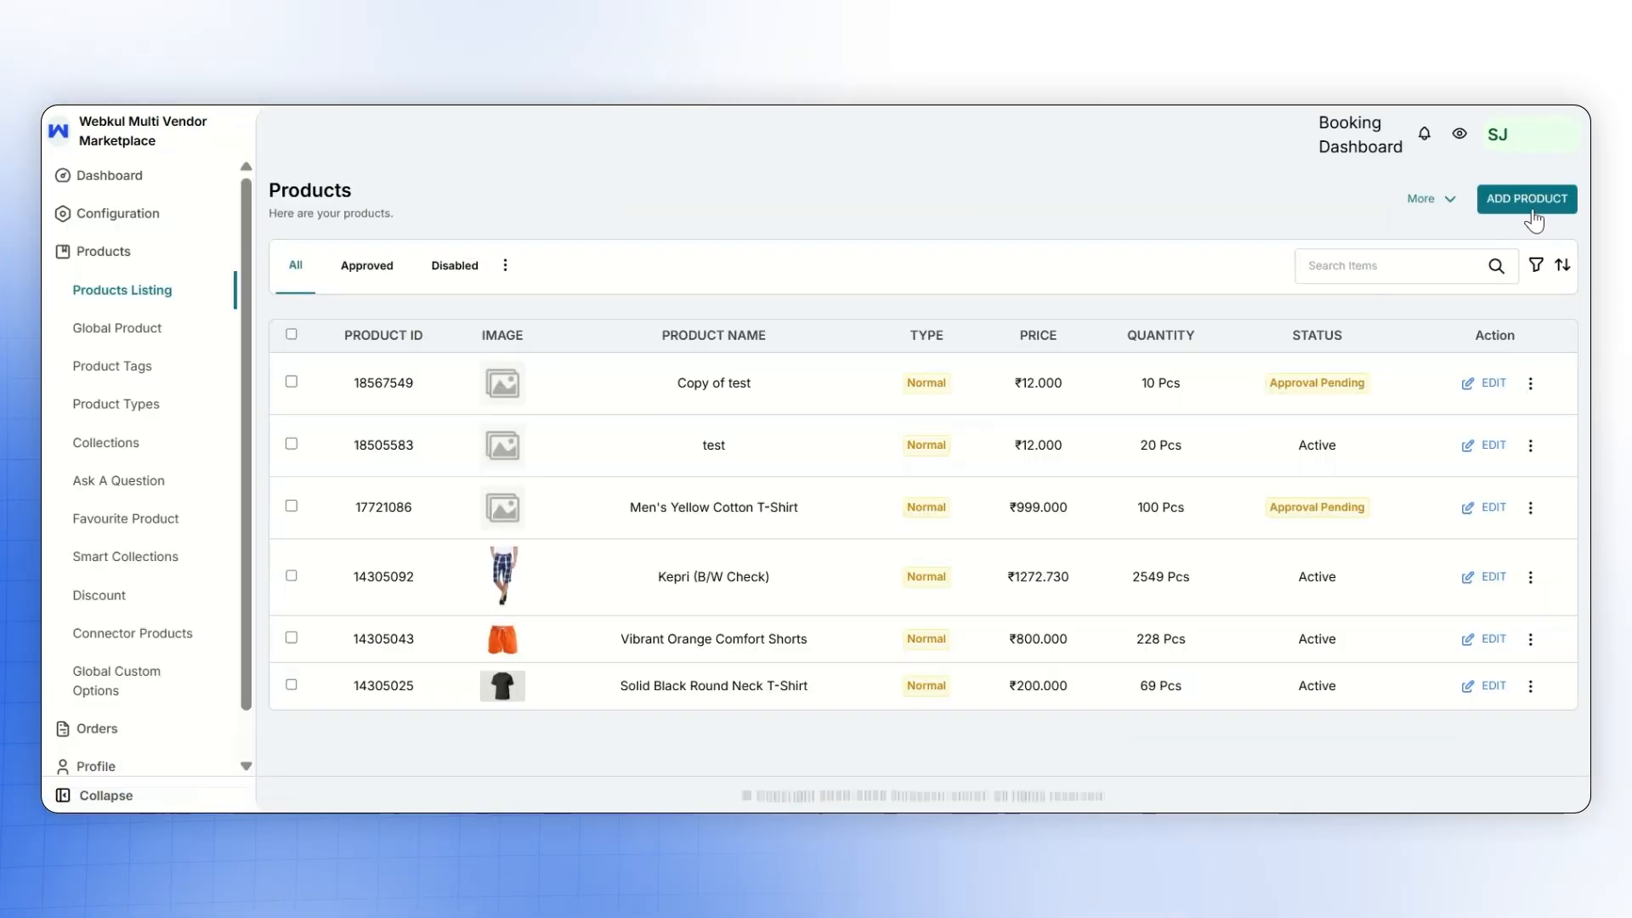
left_click(1527, 200)
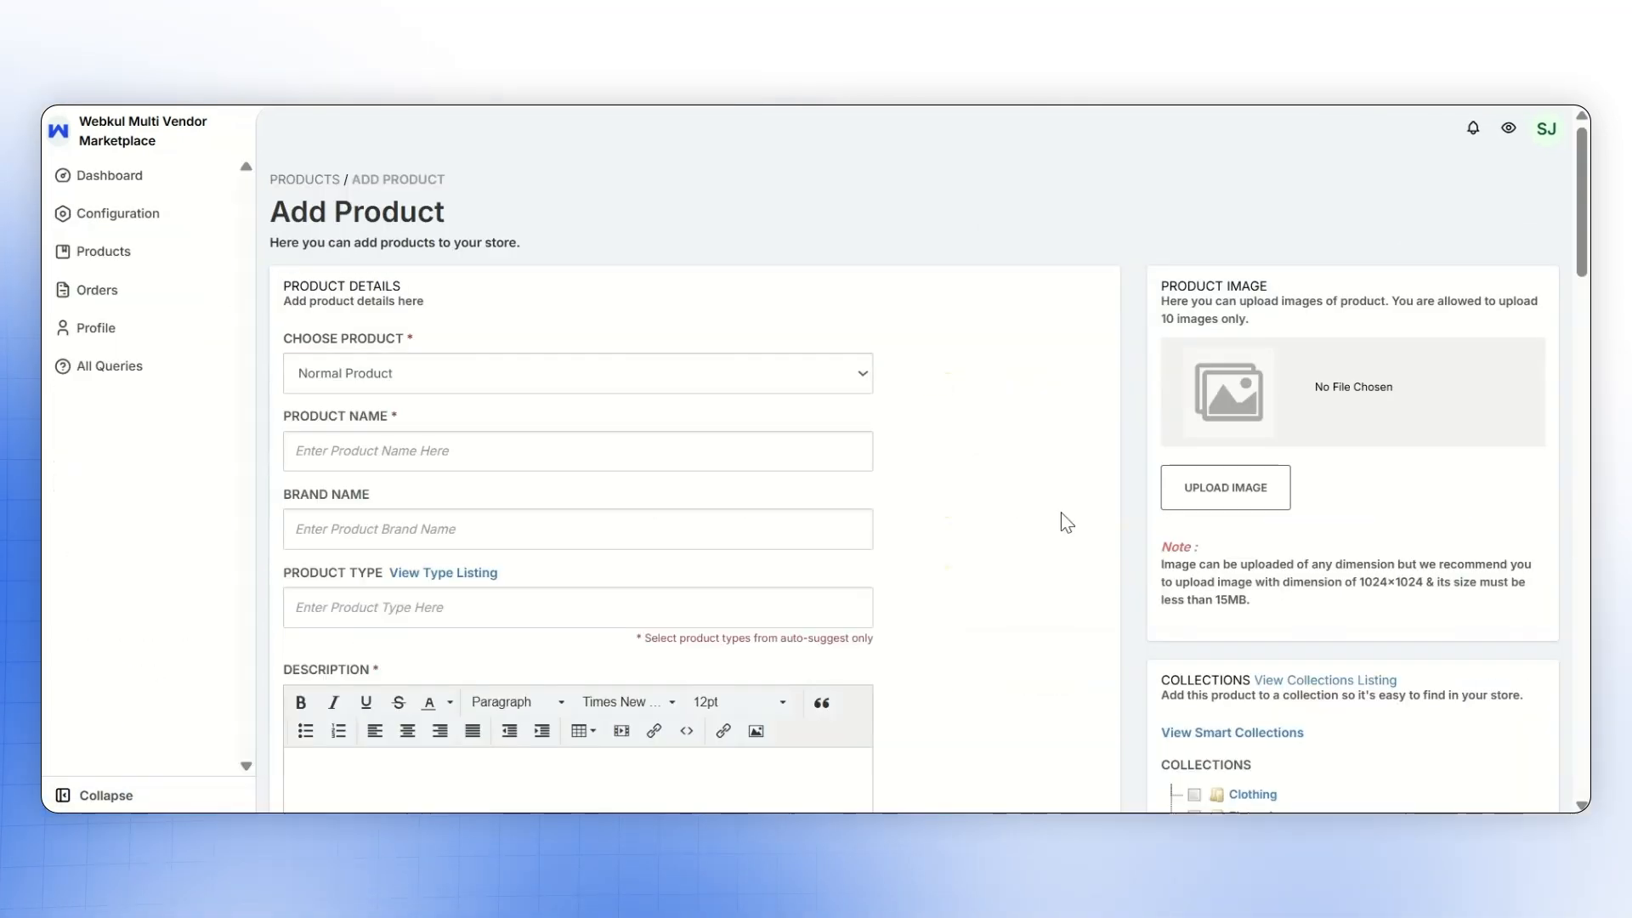
scroll(1065, 521, "down", 10)
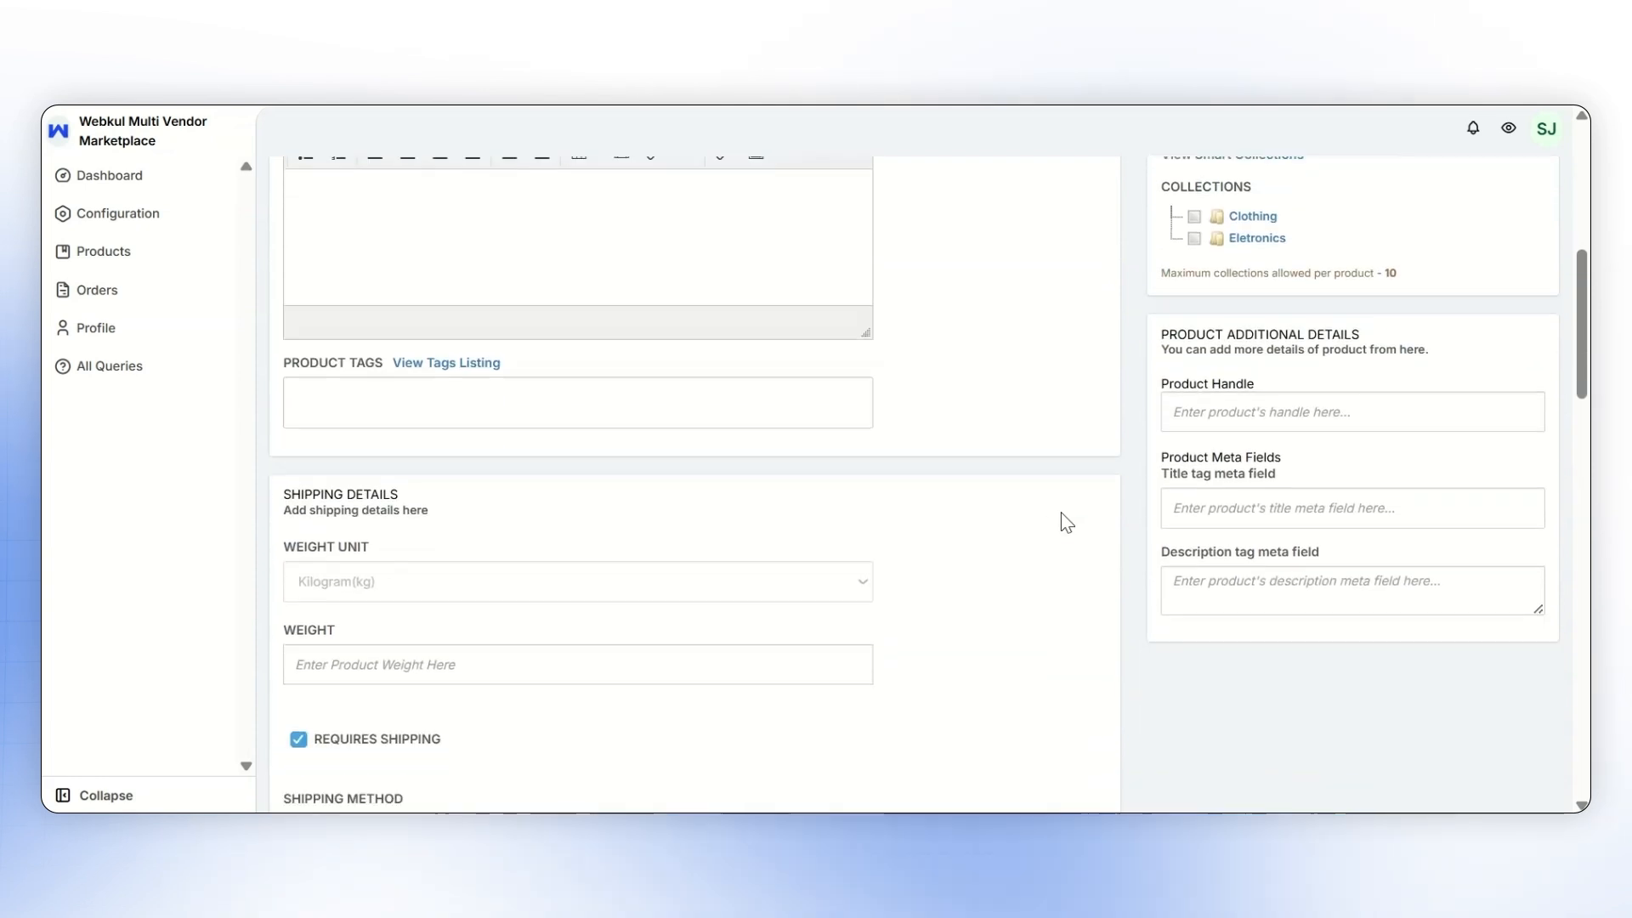
scroll(652, 596, "down", 1)
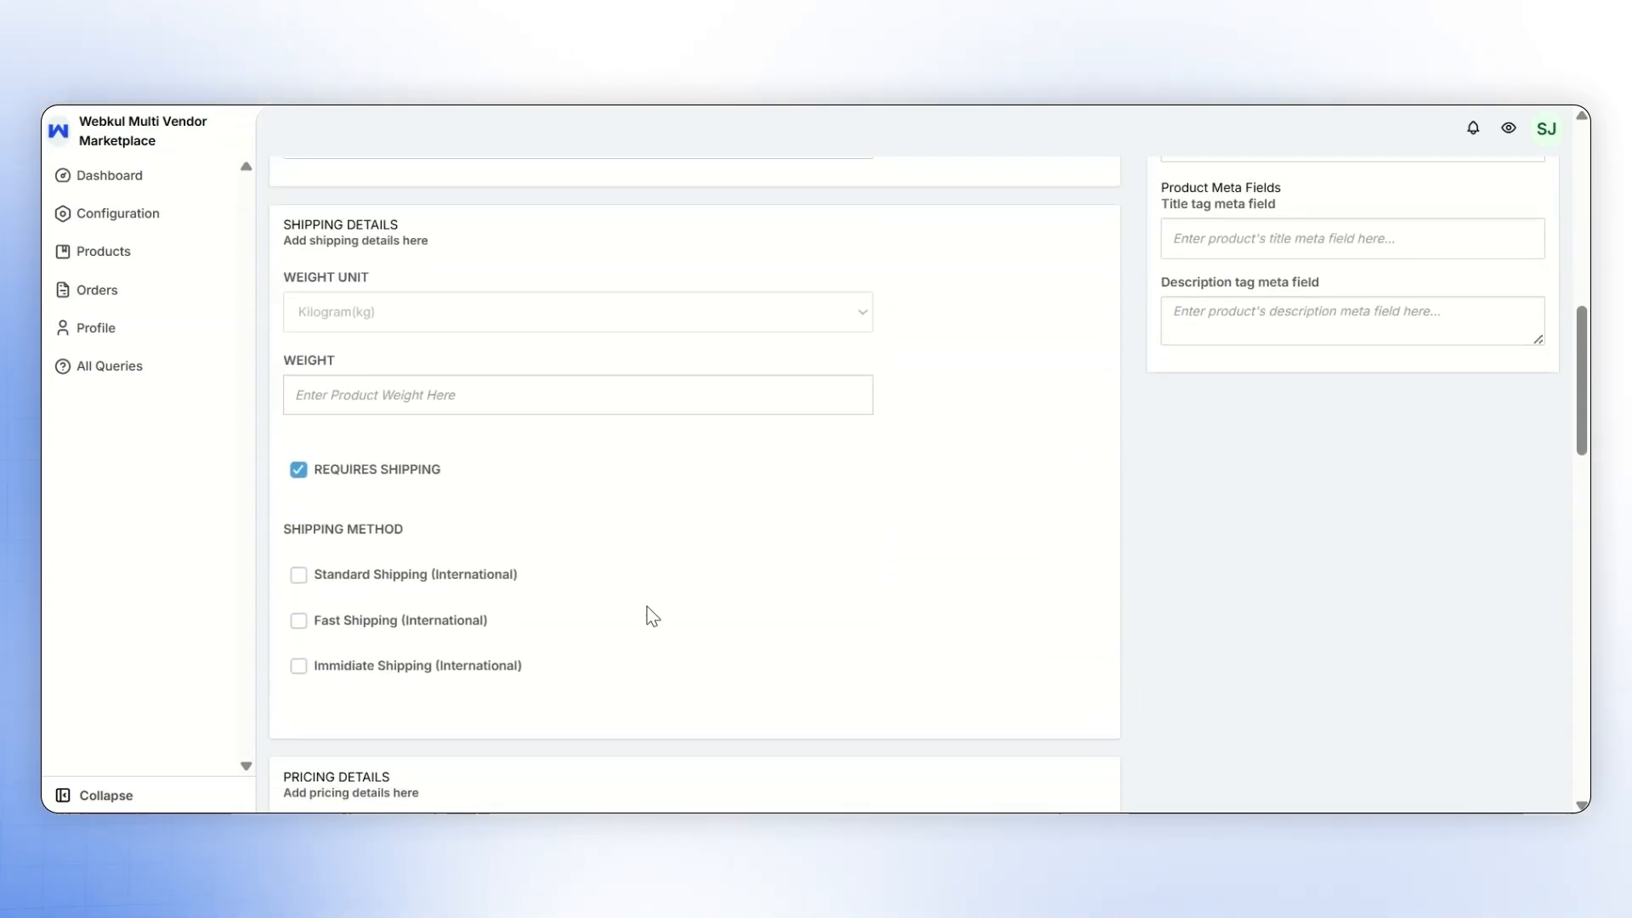